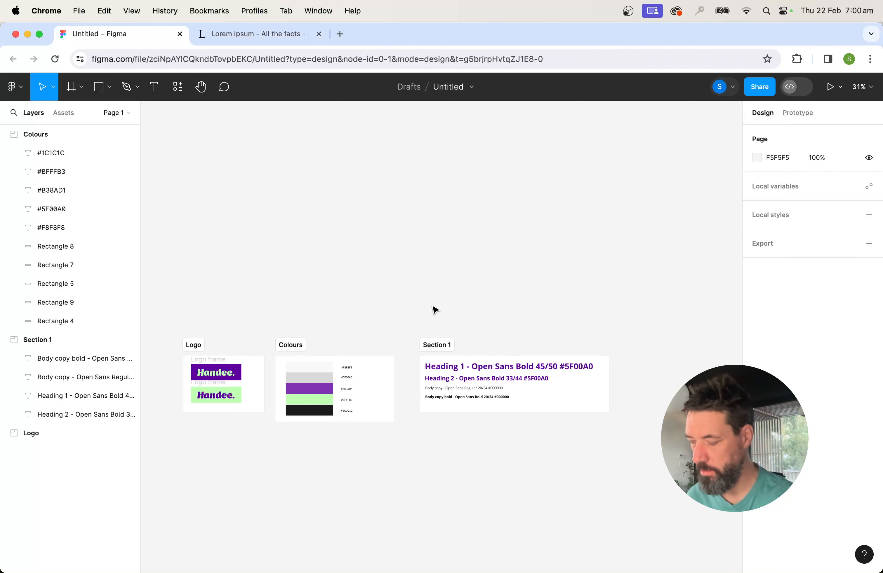
- Examine the colour swatches with their hex codes and the heading and body text samples on the canvas
{"action": "key", "text": "shift+0"}
{"action": "scroll", "coordinate": [346, 303], "scroll_direction": "left", "scroll_amount": 10}
{"action": "scroll", "coordinate": [346, 303], "scroll_direction": "down", "scroll_amount": 5}
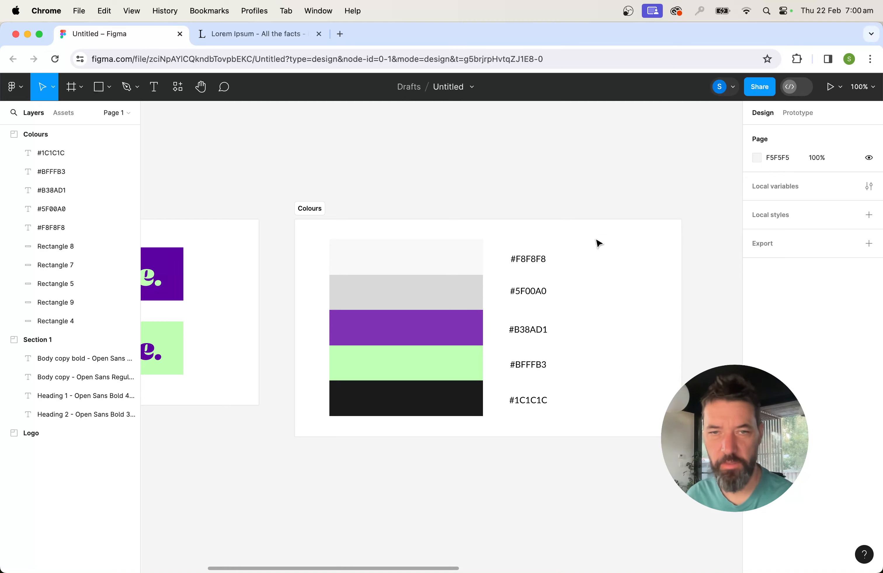
{"action": "scroll", "coordinate": [682, 240], "scroll_direction": "right", "scroll_amount": 10}
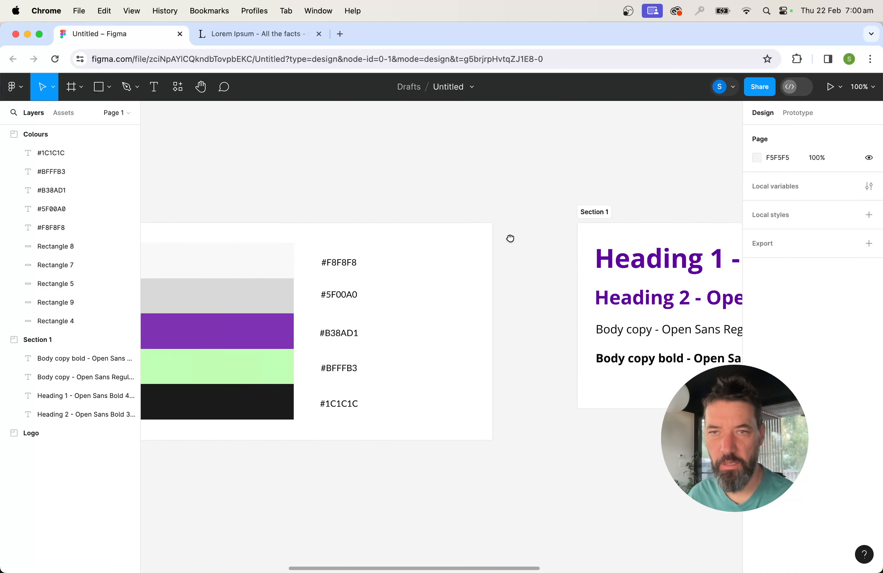
{"action": "scroll", "coordinate": [419, 236], "scroll_direction": "right", "scroll_amount": 5}
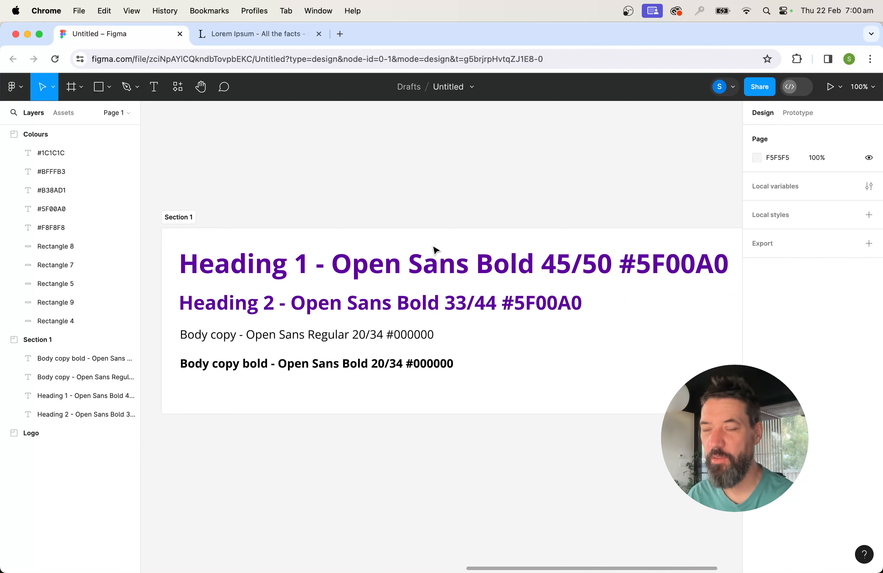
{"action": "key", "text": "minus"}
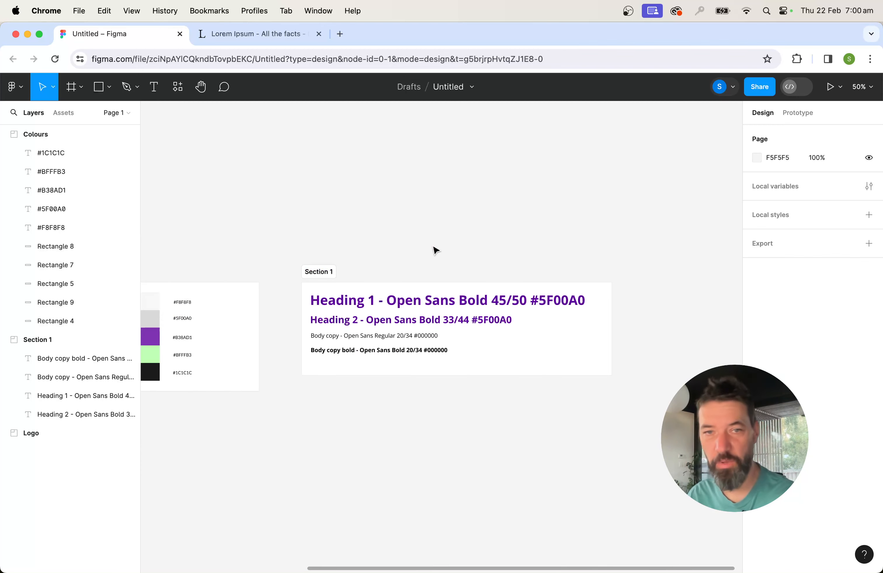
{"action": "scroll", "coordinate": [400, 235], "scroll_direction": "left", "scroll_amount": 9}
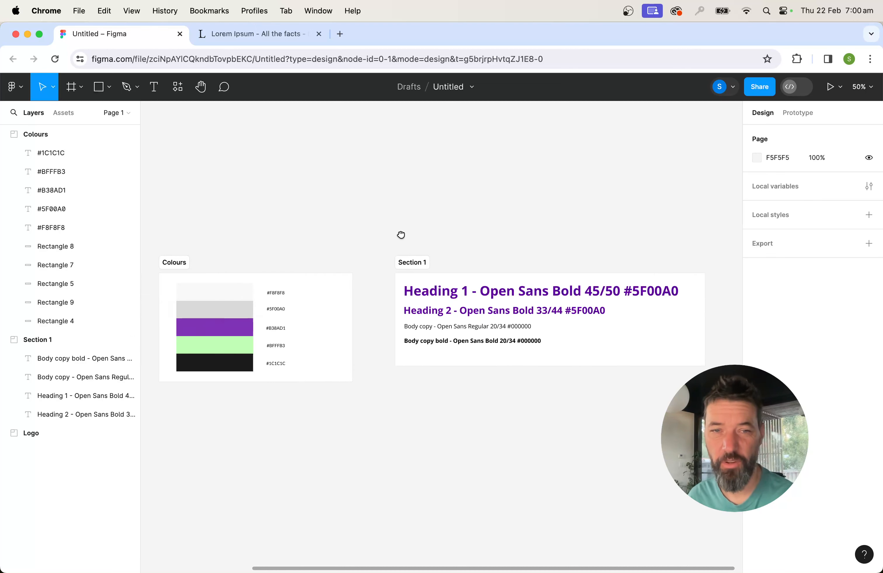
{"action": "left_click_drag", "start_coordinate": [489, 227], "coordinate": [466, 223]}
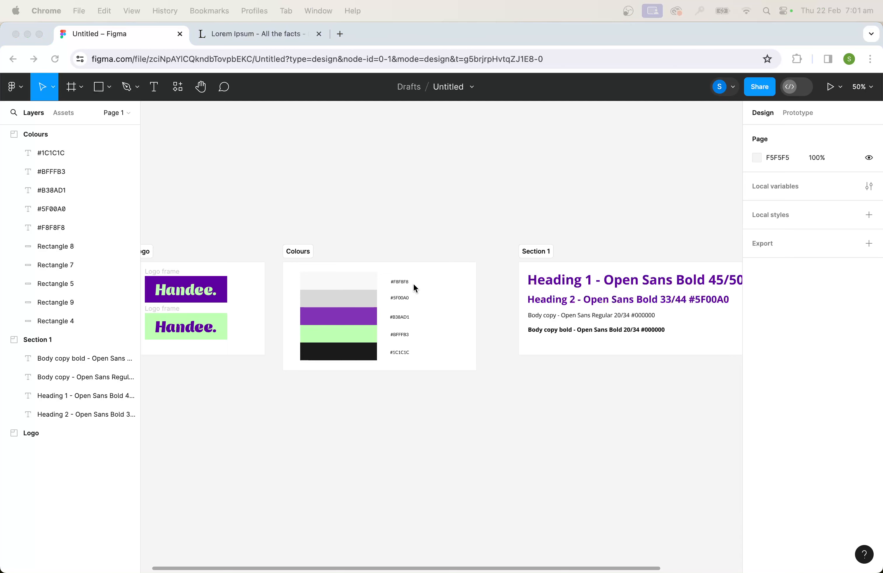
- Create a colour style named "Handee light gray" from the F8F8F8 swatch in the Colours section
{"action": "left_click", "coordinate": [453, 253]}
{"action": "key", "text": "shift+0"}
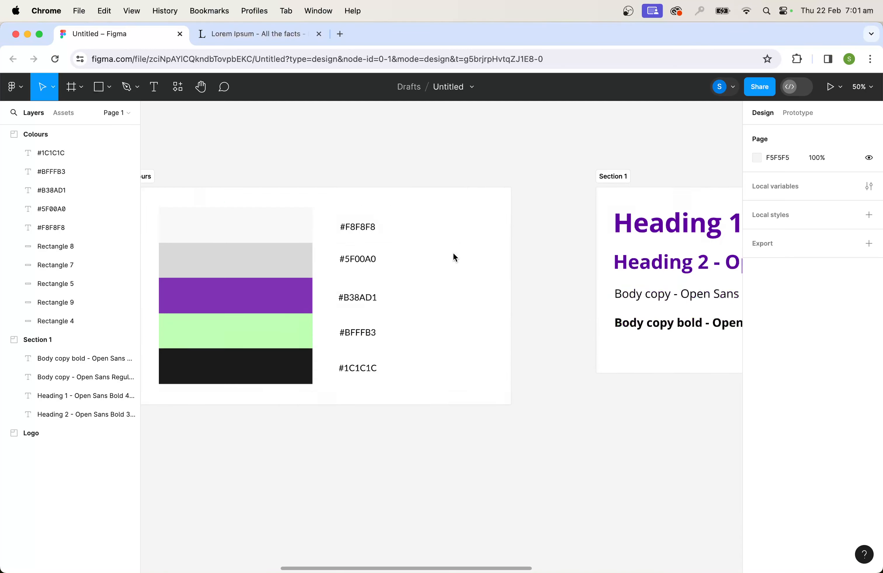
{"action": "left_click_drag", "start_coordinate": [286, 222], "coordinate": [417, 255]}
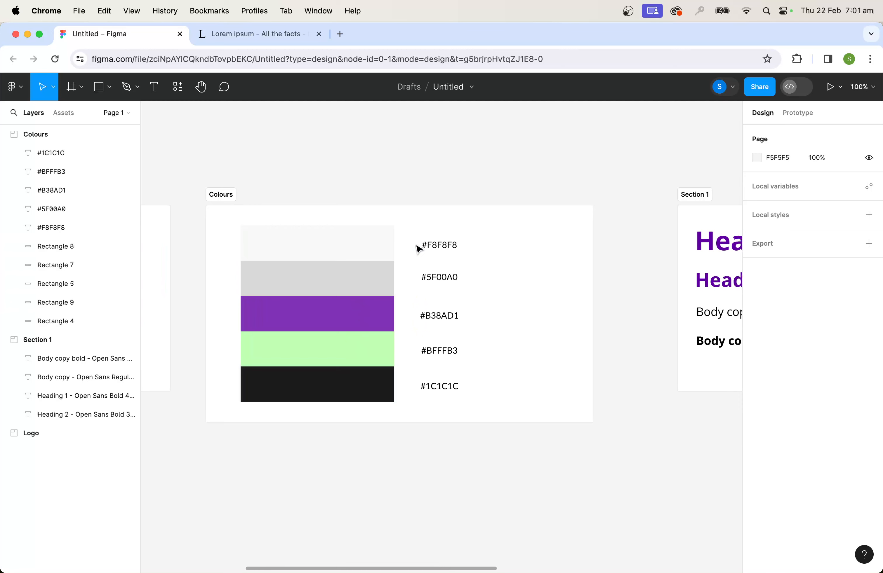
{"action": "left_click", "coordinate": [365, 246]}
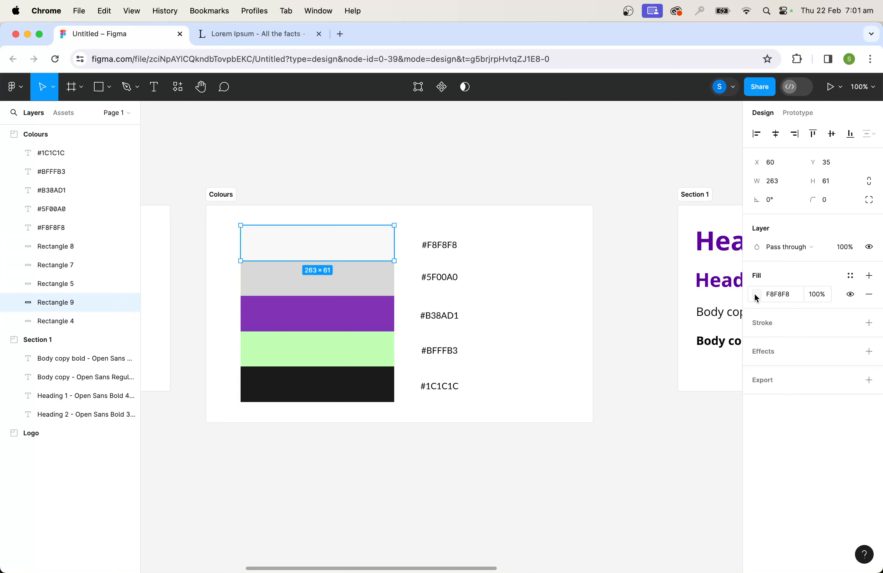
{"action": "left_click", "coordinate": [851, 279]}
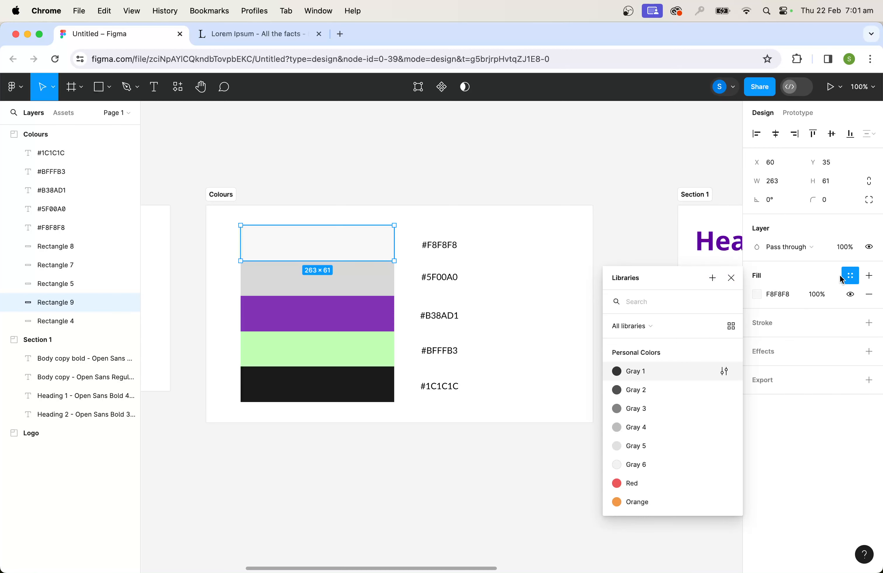
{"action": "left_click", "coordinate": [712, 278]}
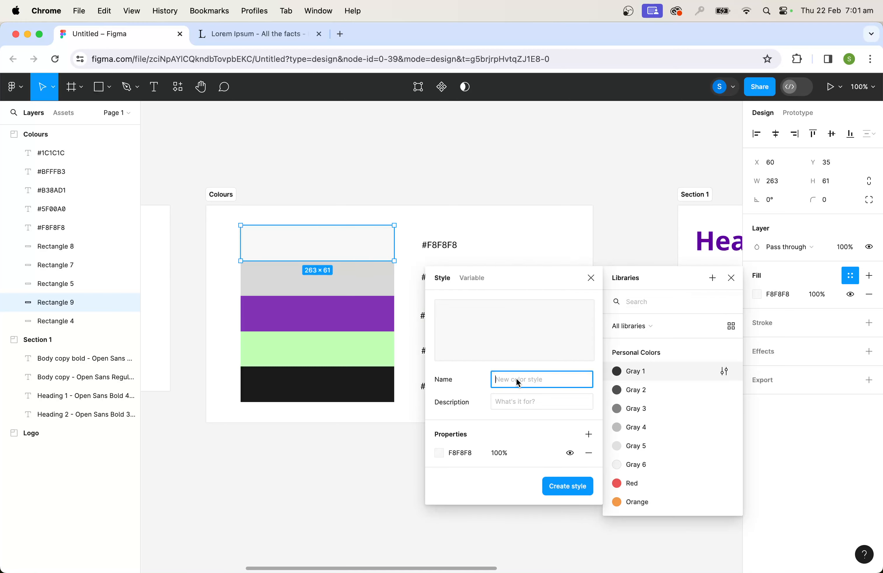
{"action": "type", "text": "Handee light gray"}
{"action": "left_click", "coordinate": [572, 492]}
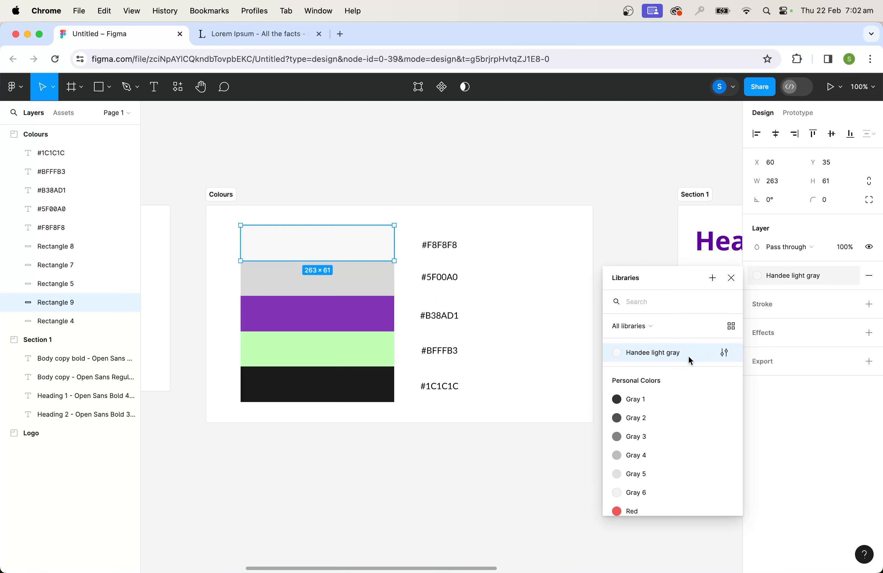
{"action": "left_click", "coordinate": [538, 186]}
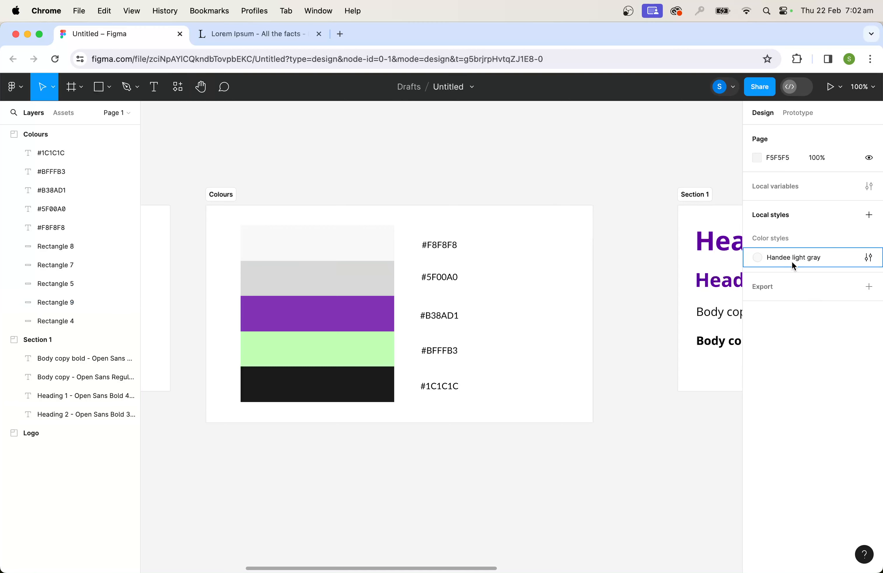
- Create a colour style named "Handee dark gray" from the D9D9D9 swatch in the Colours section
{"action": "left_click", "coordinate": [350, 279]}
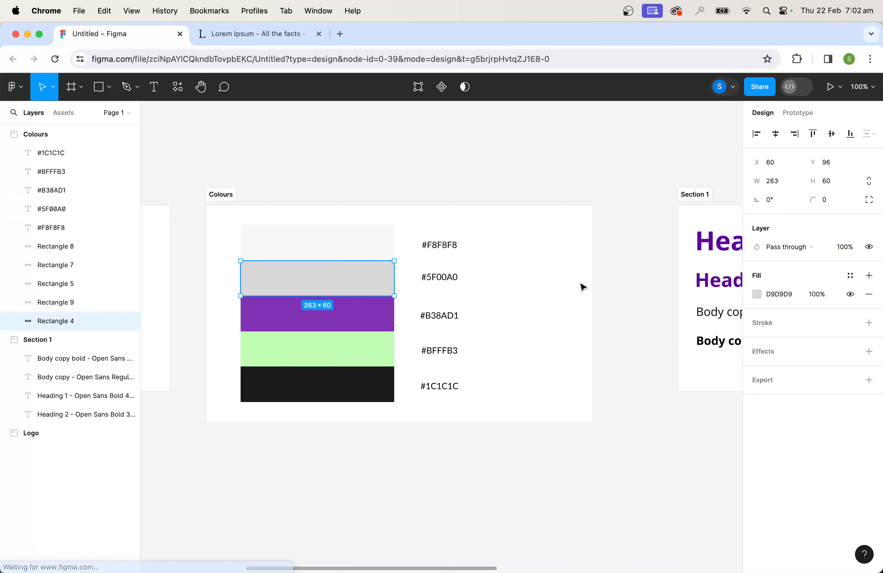
{"action": "left_click", "coordinate": [871, 276]}
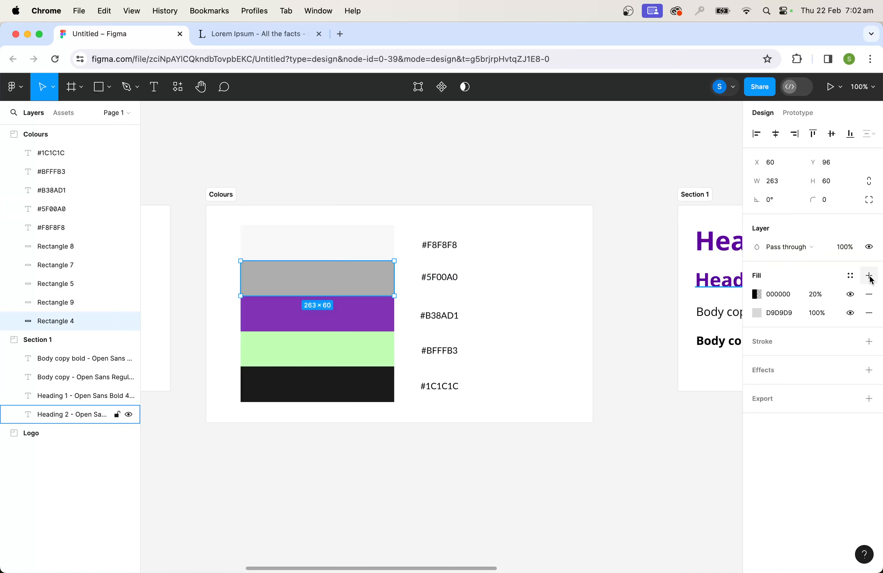
{"action": "key", "text": "super+z"}
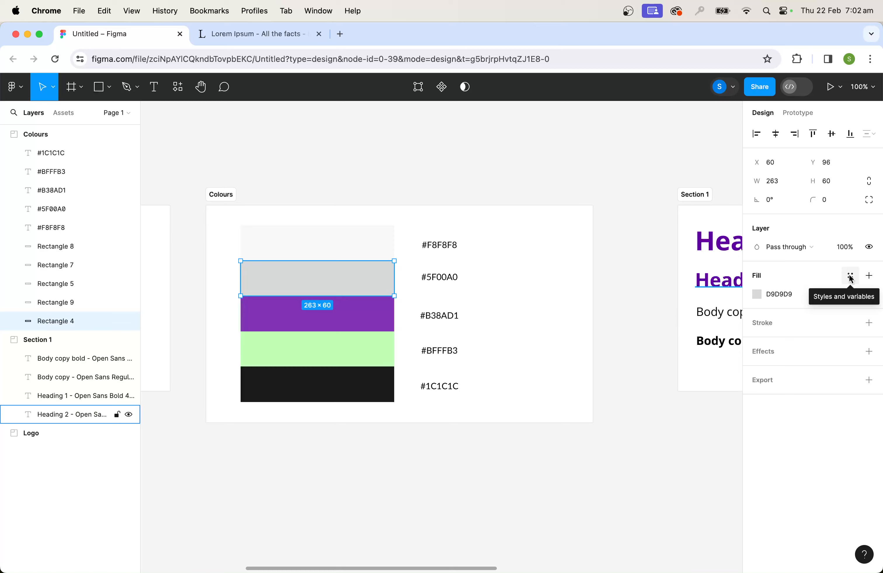
{"action": "left_click", "coordinate": [850, 277]}
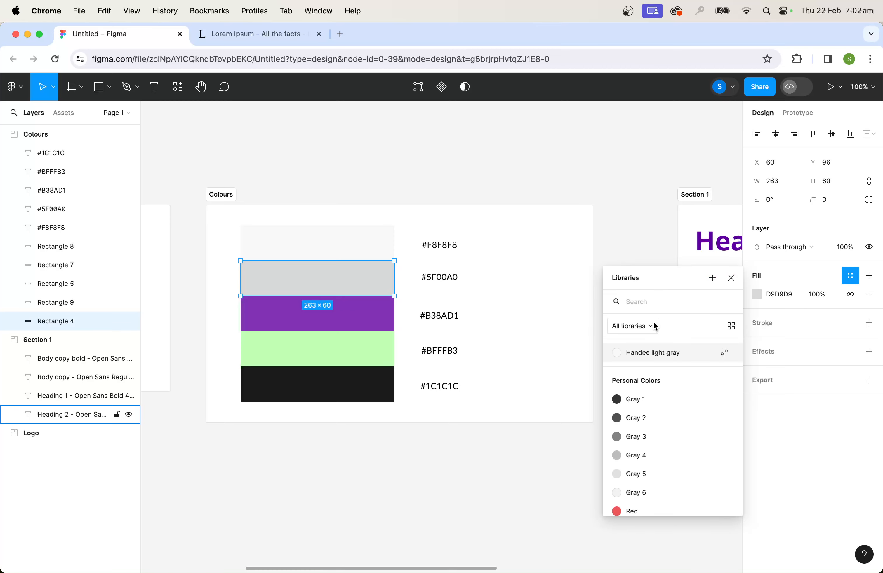
{"action": "left_click", "coordinate": [711, 284]}
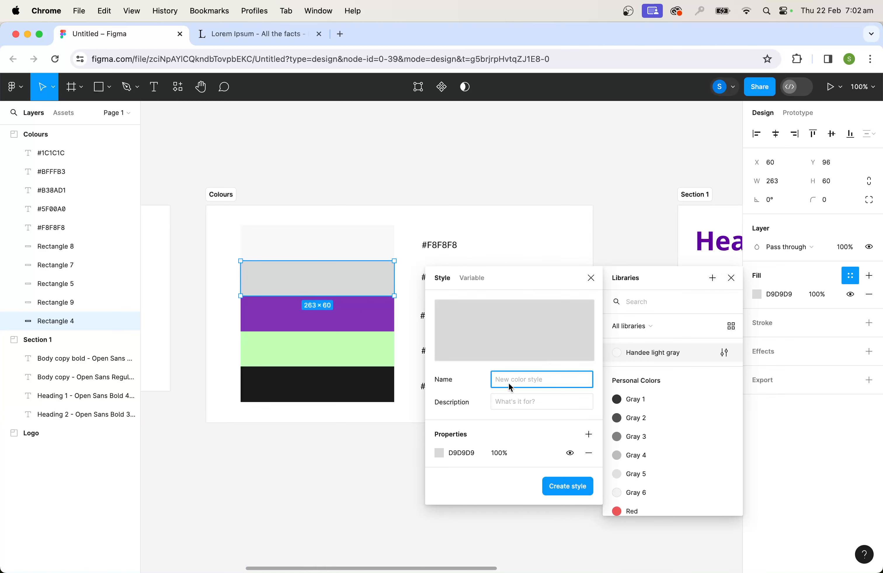
{"action": "type", "text": "Handee dark gray"}
{"action": "left_click", "coordinate": [562, 488]}
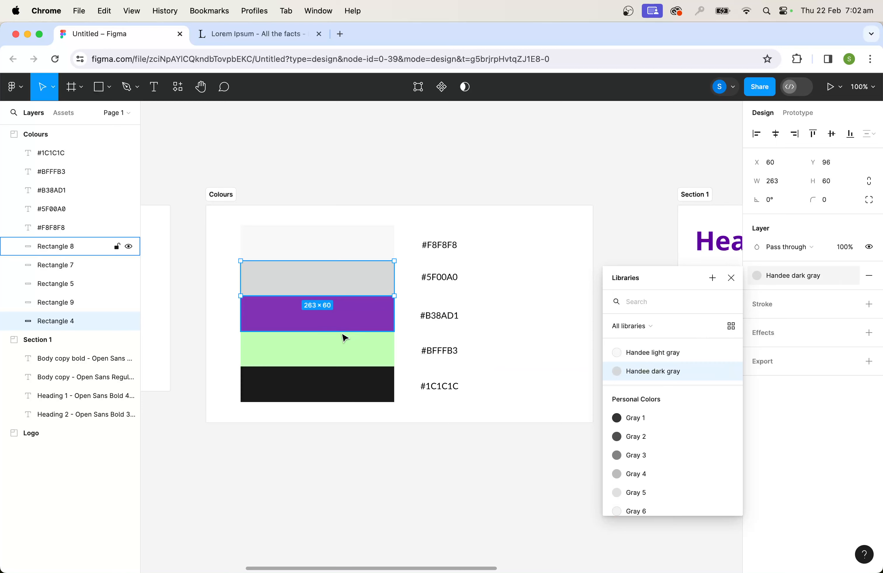
- Create a colour style named "Handee blue" from the purple swatch's fill
{"action": "left_click", "coordinate": [357, 325]}
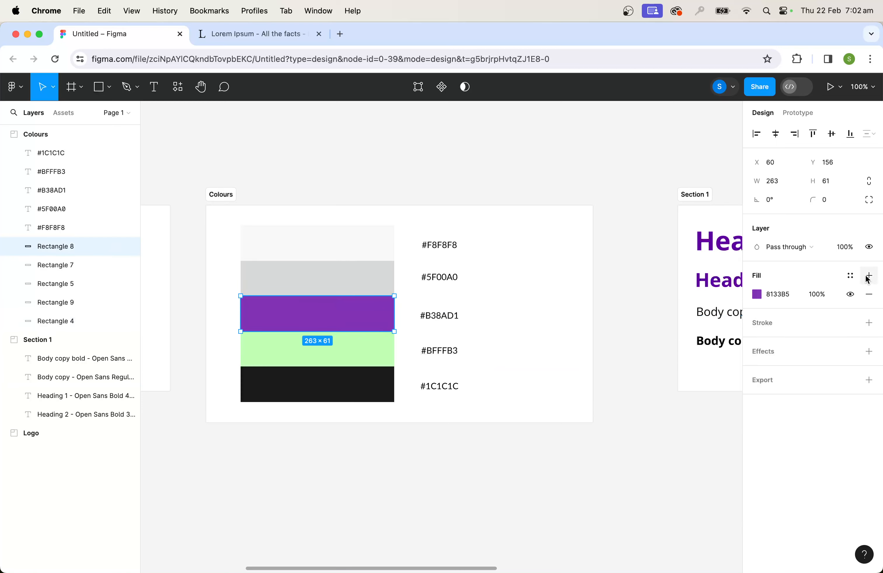
{"action": "left_click", "coordinate": [851, 278]}
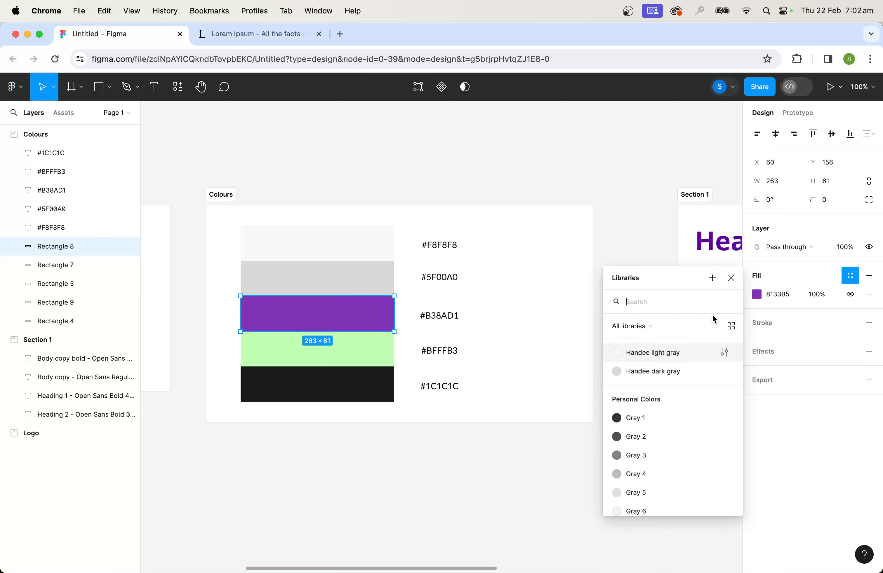
{"action": "left_click", "coordinate": [713, 280]}
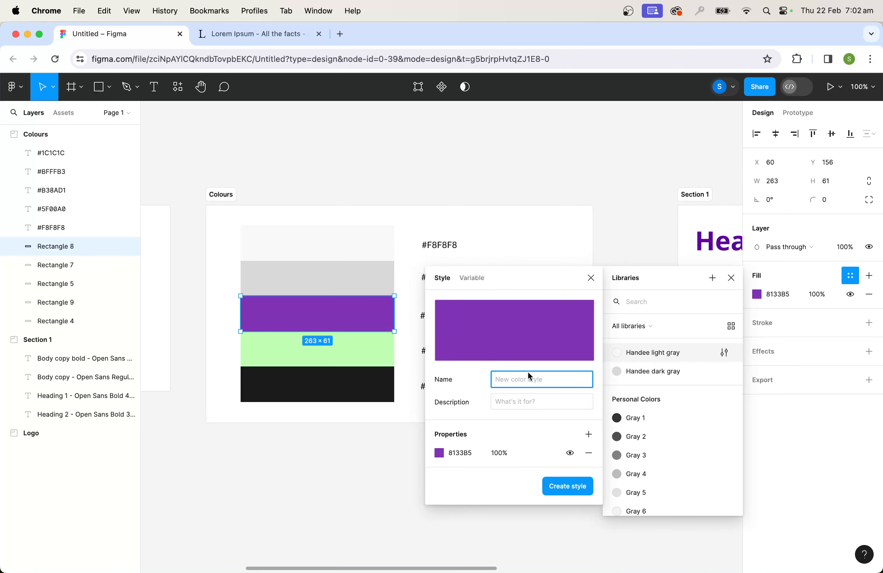
{"action": "type", "text": "Handee blue"}
{"action": "left_click", "coordinate": [567, 487]}
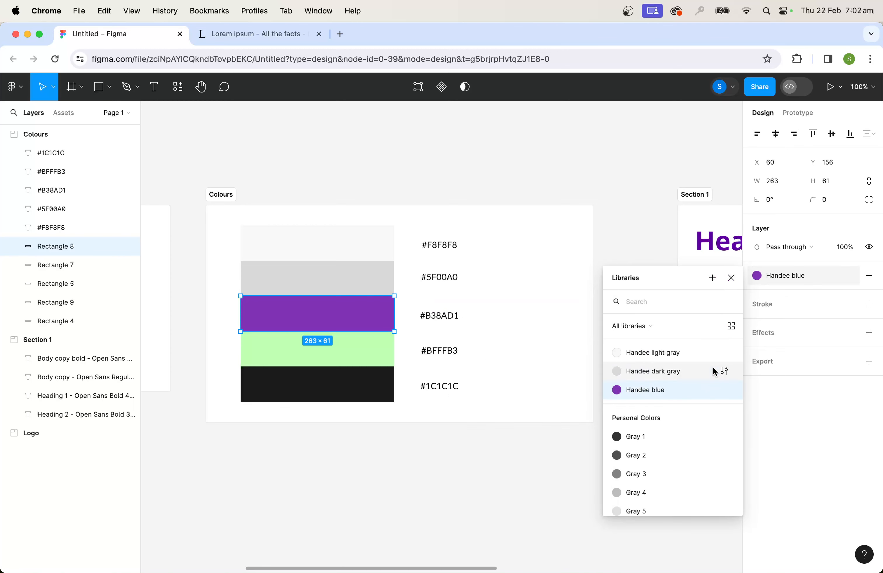
- Create a colour style named "handee green" from the light green swatch's fill
{"action": "left_click", "coordinate": [361, 348]}
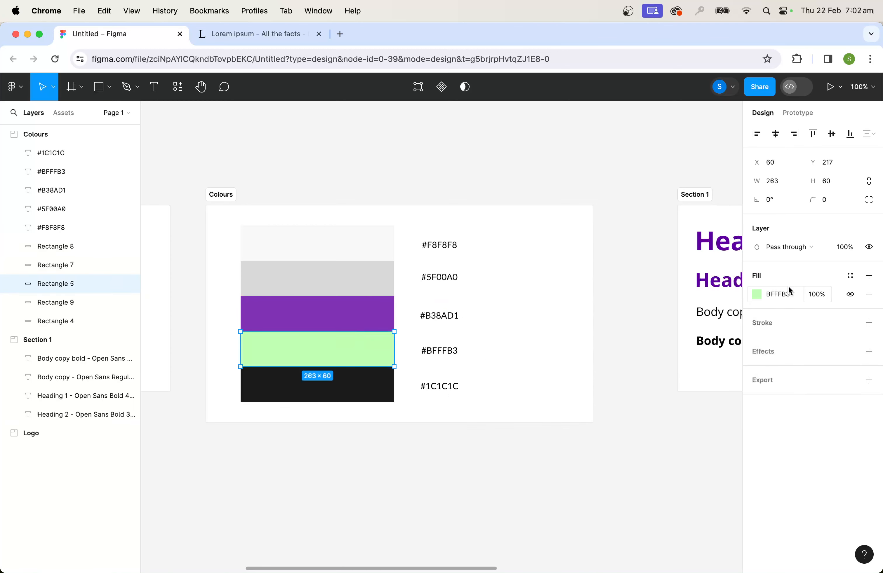
{"action": "left_click", "coordinate": [848, 277]}
{"action": "left_click", "coordinate": [712, 277]}
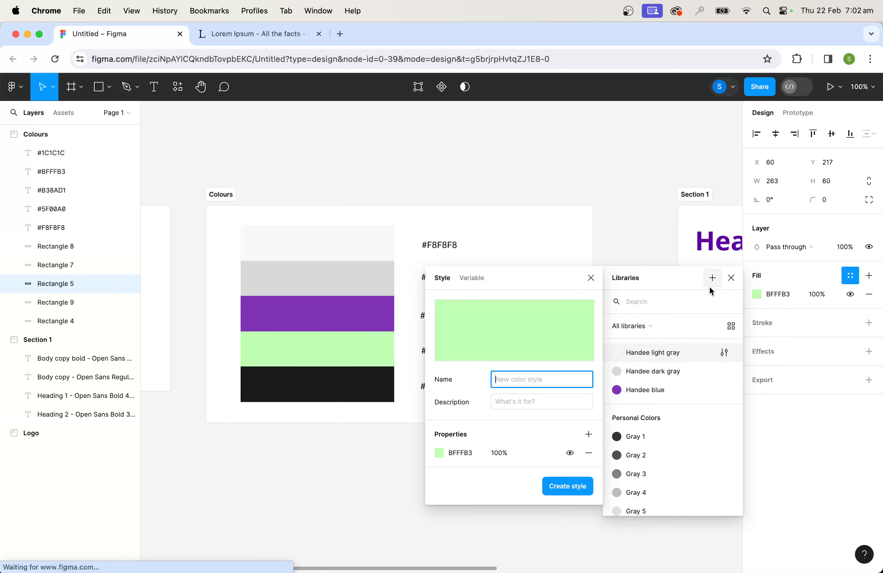
{"action": "type", "text": "ha"}
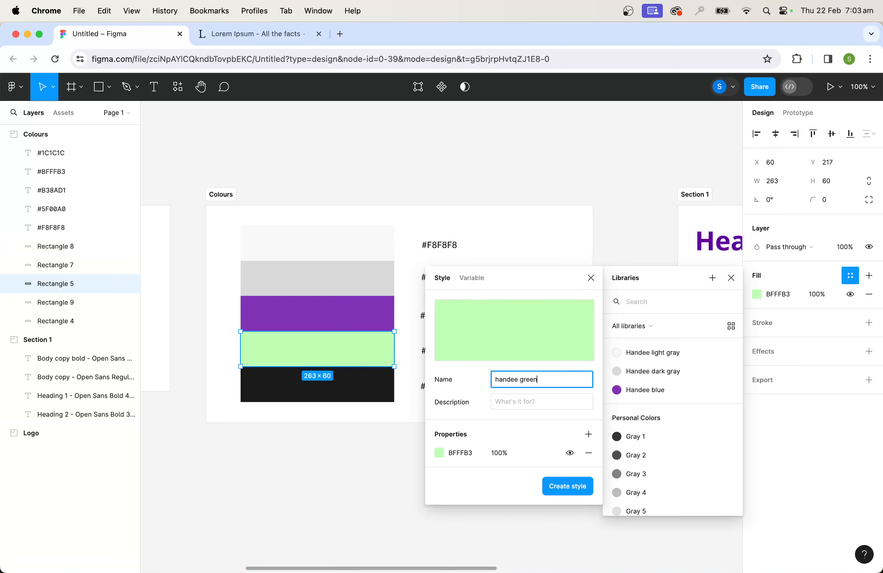
{"action": "type", "text": "ndee green"}
{"action": "left_click", "coordinate": [569, 487]}
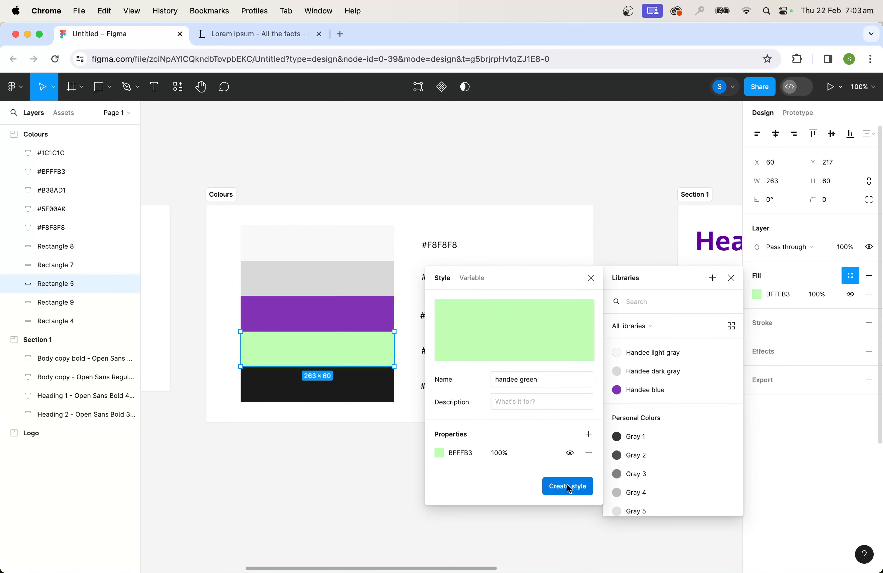
- Create a colour style named "Handee black" from the black swatch's fill and deselect the swatch
{"action": "left_click", "coordinate": [363, 399]}
{"action": "left_click", "coordinate": [850, 276]}
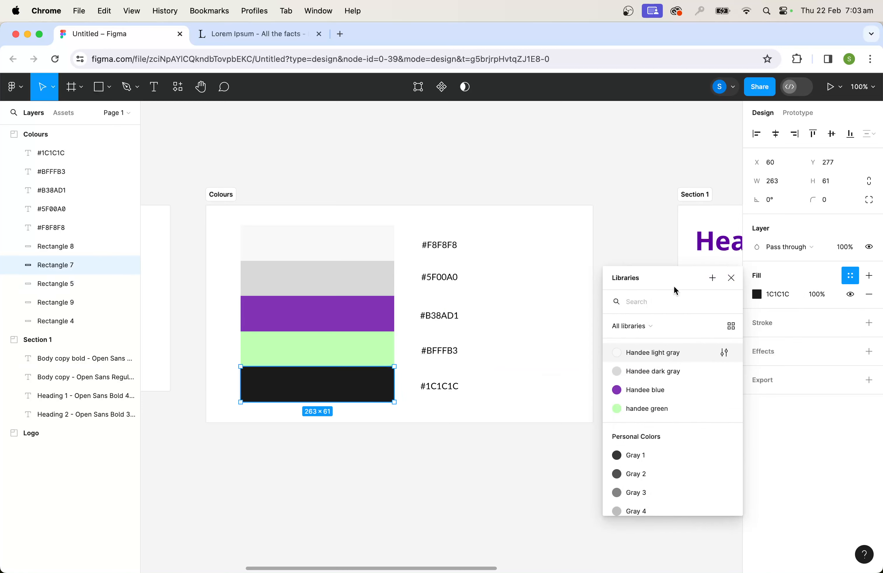
{"action": "left_click", "coordinate": [712, 278]}
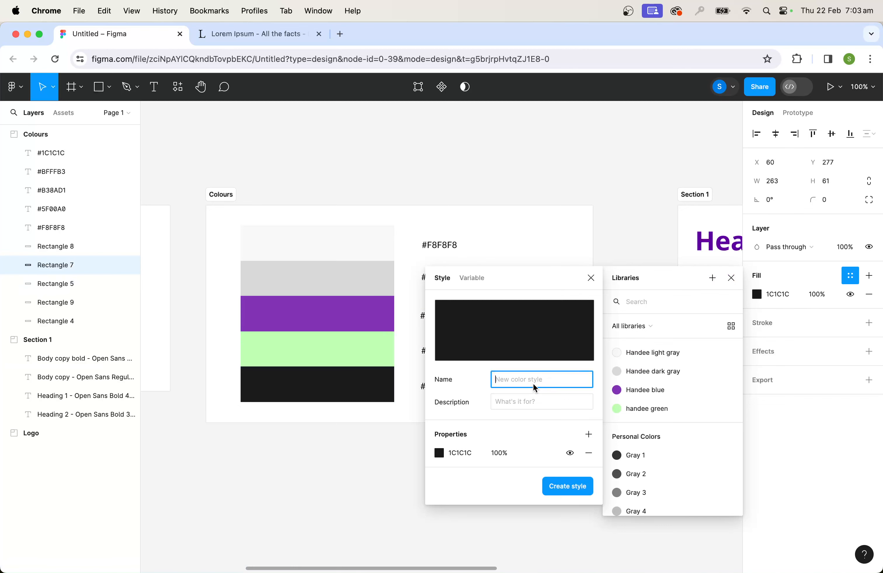
{"action": "type", "text": "Hande"}
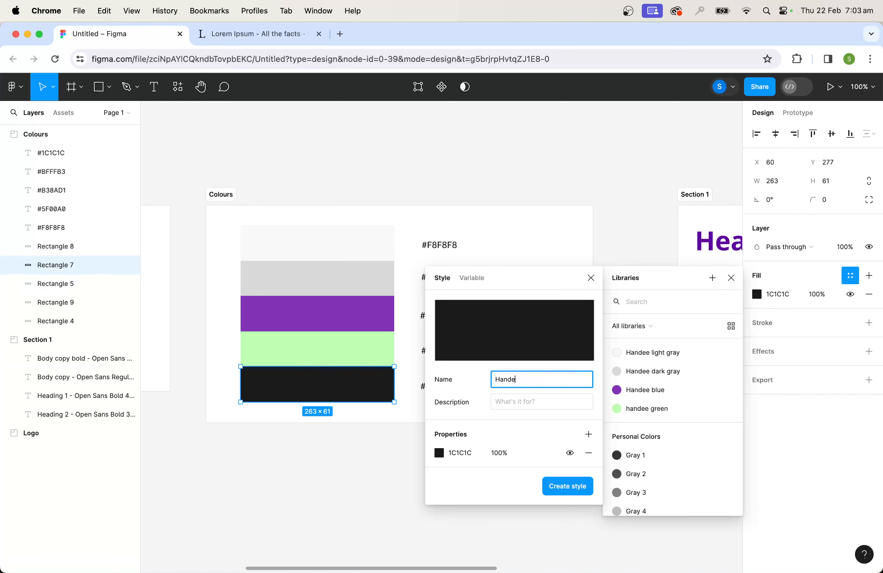
{"action": "type", "text": "e black"}
{"action": "left_click", "coordinate": [576, 487]}
{"action": "left_click", "coordinate": [490, 471]}
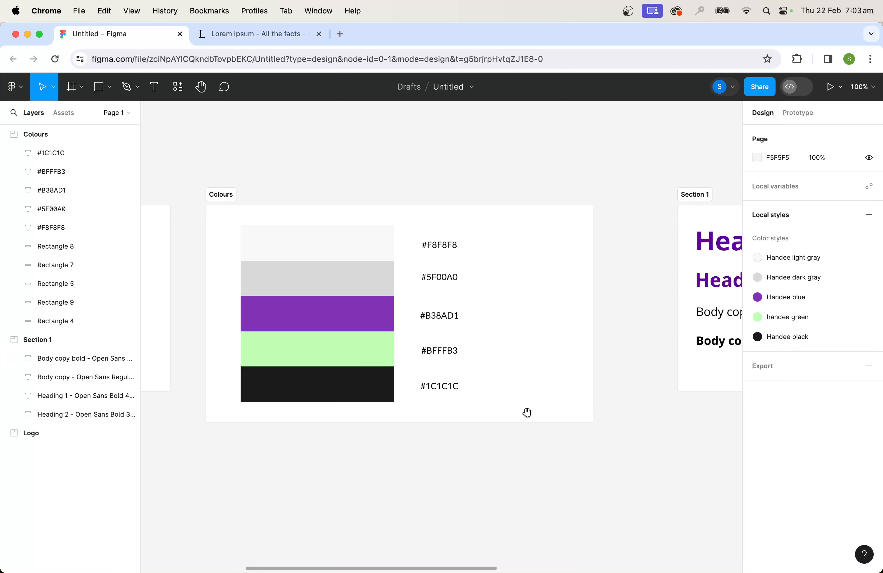
- Draw a rectangle about 170 × 142 below the Colours section and apply the Handee blue colour style to its fill
{"action": "left_click_drag", "start_coordinate": [527, 412], "coordinate": [504, 303]}
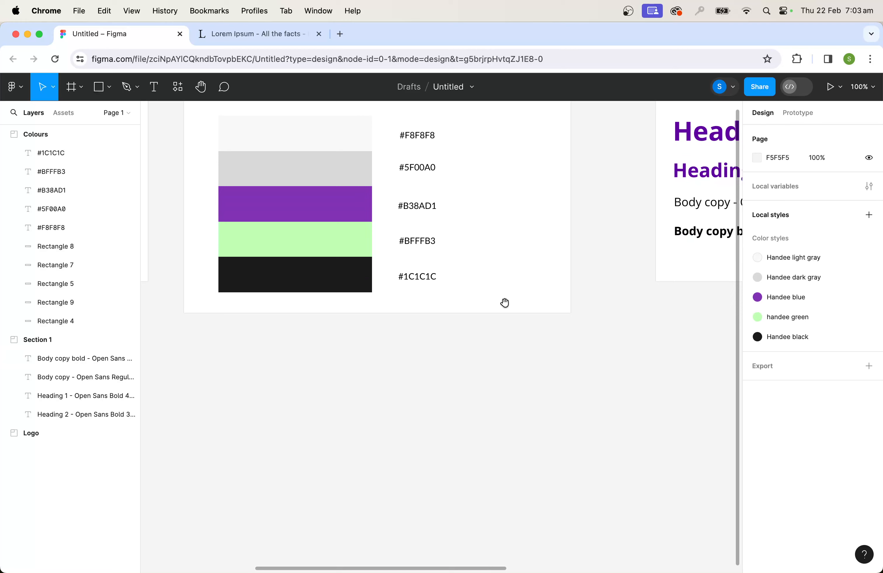
{"action": "left_click", "coordinate": [96, 84]}
{"action": "left_click", "coordinate": [109, 87]}
{"action": "left_click", "coordinate": [96, 108]}
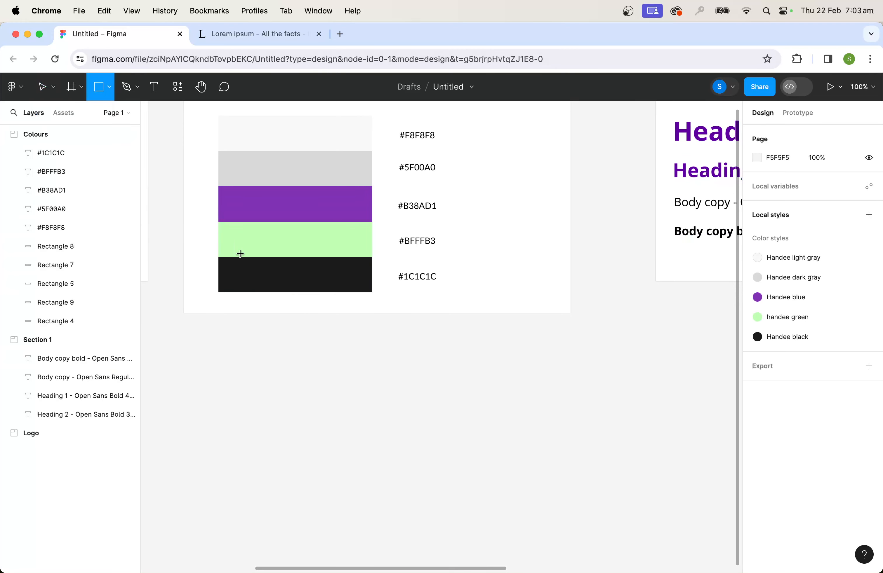
{"action": "mouse_move", "coordinate": [333, 362]}
{"action": "left_mouse_down"}
{"action": "mouse_move", "coordinate": [335, 387]}
{"action": "mouse_move", "coordinate": [432, 444]}
{"action": "left_mouse_up"}
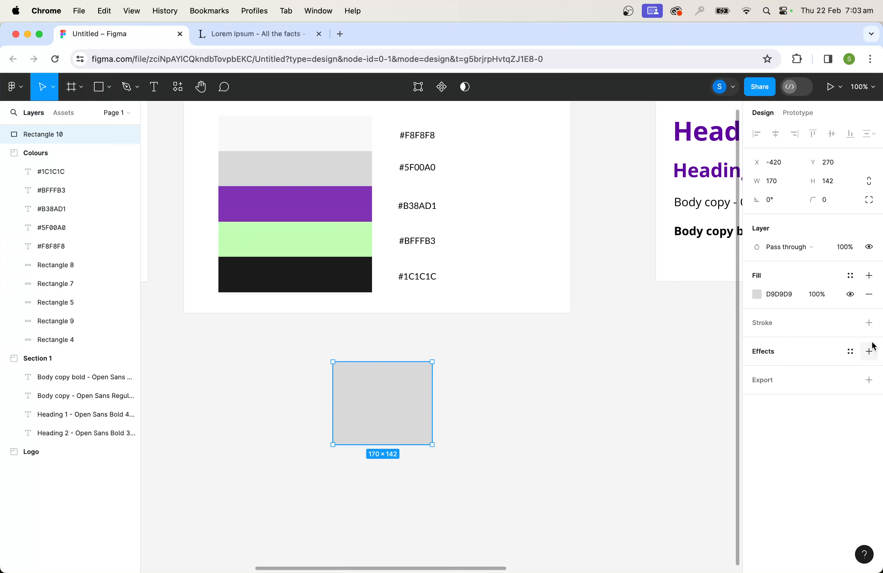
{"action": "left_click", "coordinate": [850, 275]}
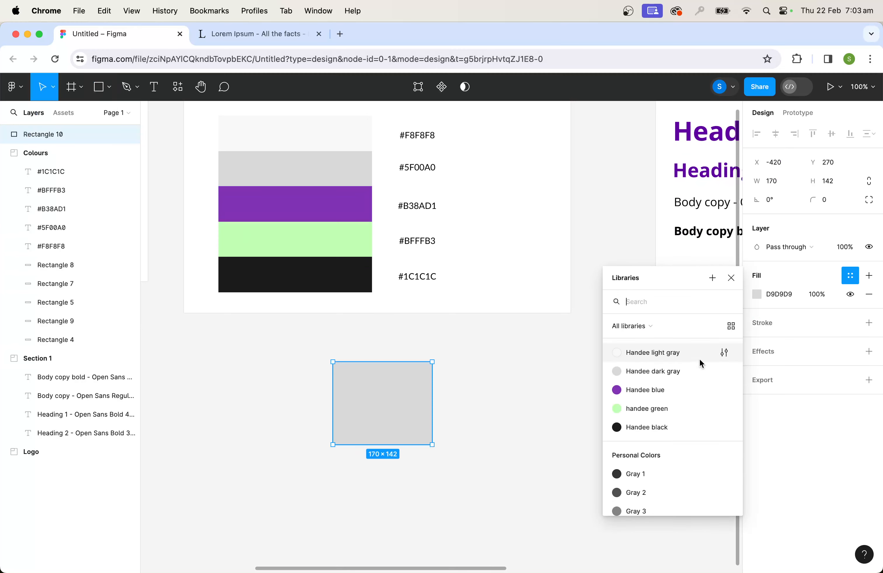
{"action": "left_click", "coordinate": [661, 398]}
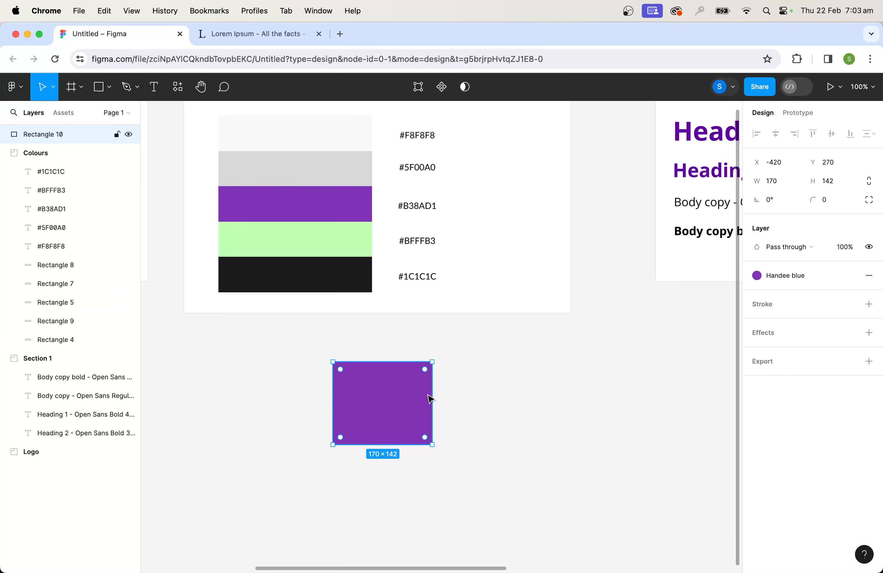
- Delete the test rectangle below the Colours section
{"action": "left_click", "coordinate": [463, 417]}
{"action": "left_click", "coordinate": [427, 417]}
{"action": "key", "text": "Delete"}
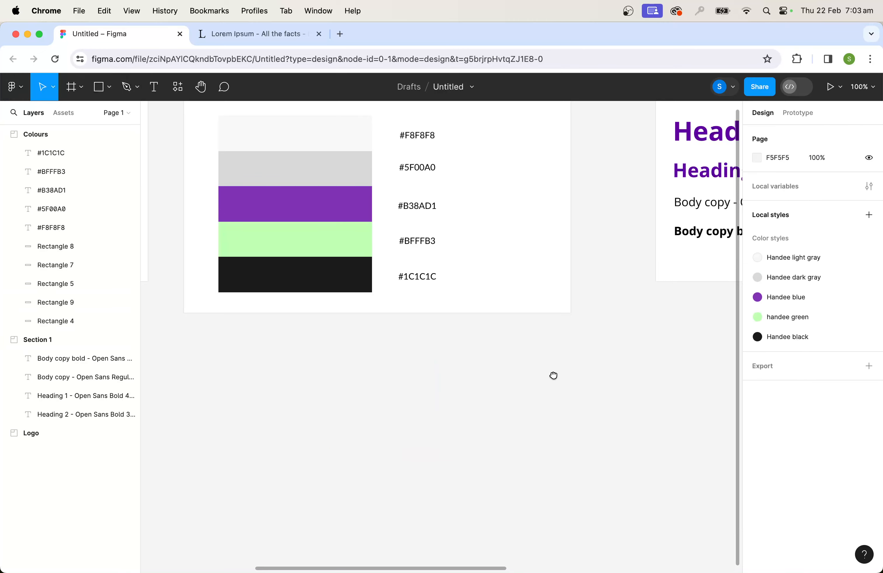
- Create a text style named "Handee heading 1" from the Heading 1 text in Section 1 and deselect the text
{"action": "scroll", "coordinate": [553, 374], "scroll_direction": "right", "scroll_amount": 10}
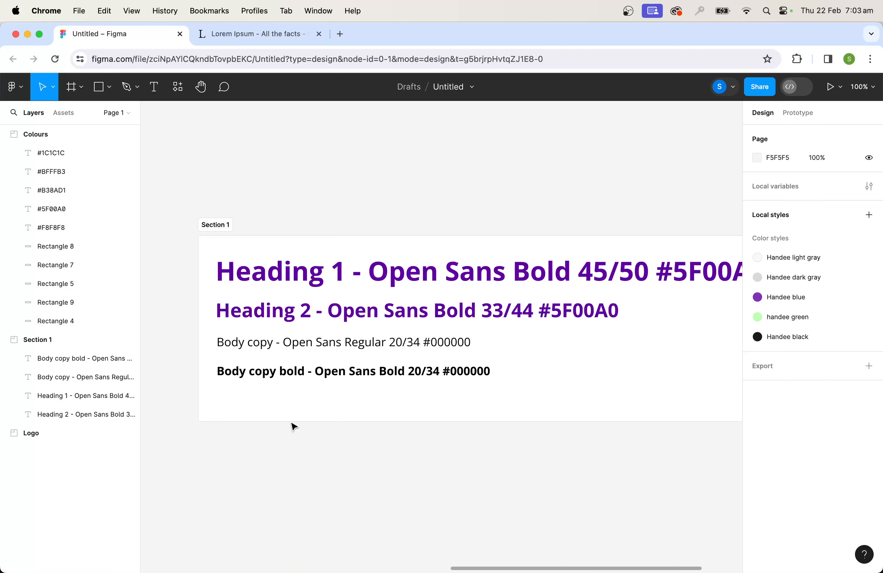
{"action": "left_click_drag", "start_coordinate": [502, 384], "coordinate": [434, 383]}
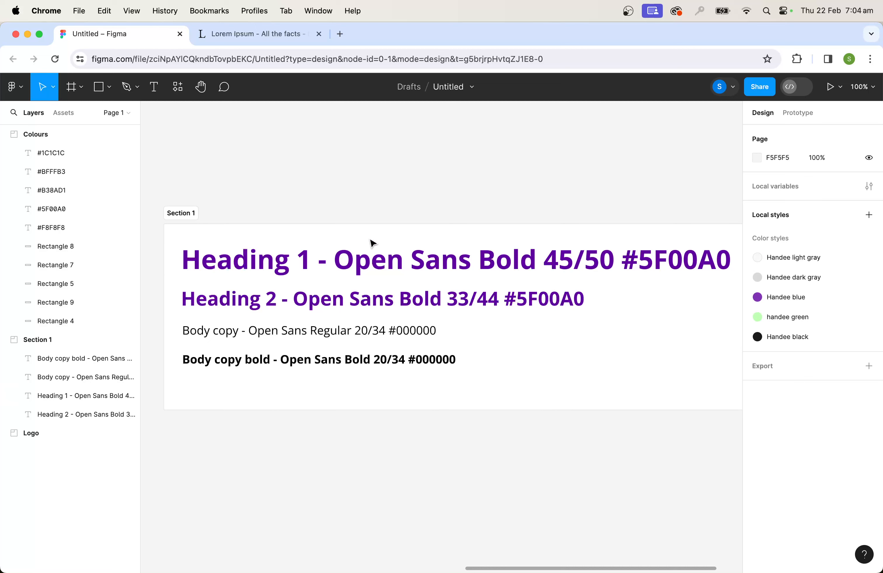
{"action": "scroll", "coordinate": [501, 231], "scroll_direction": "right", "scroll_amount": 2}
{"action": "double_click", "coordinate": [429, 265]}
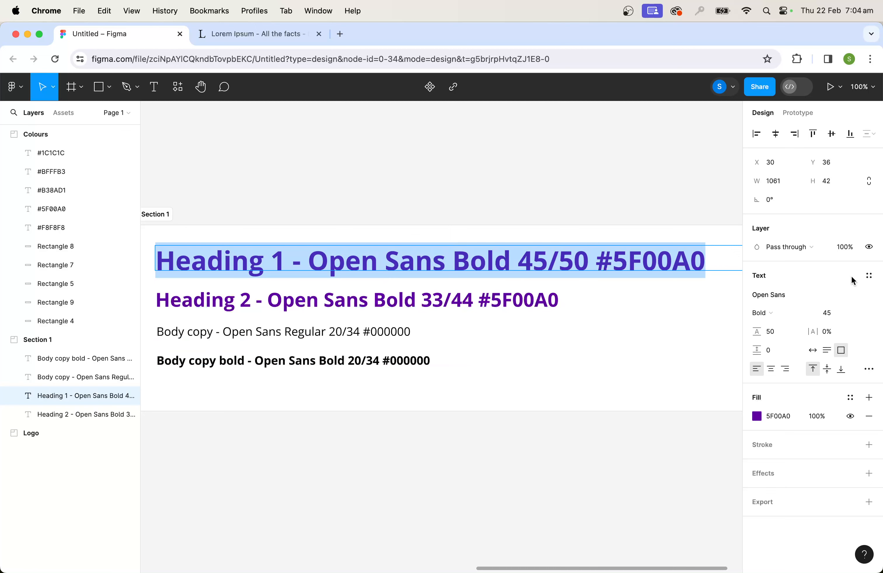
{"action": "left_click", "coordinate": [869, 277]}
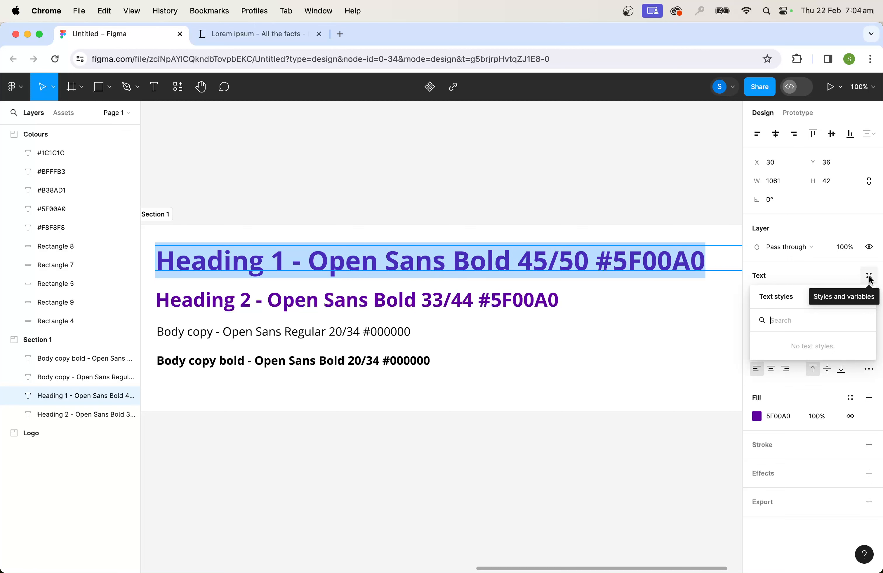
{"action": "left_click", "coordinate": [869, 279]}
{"action": "left_click", "coordinate": [869, 278]}
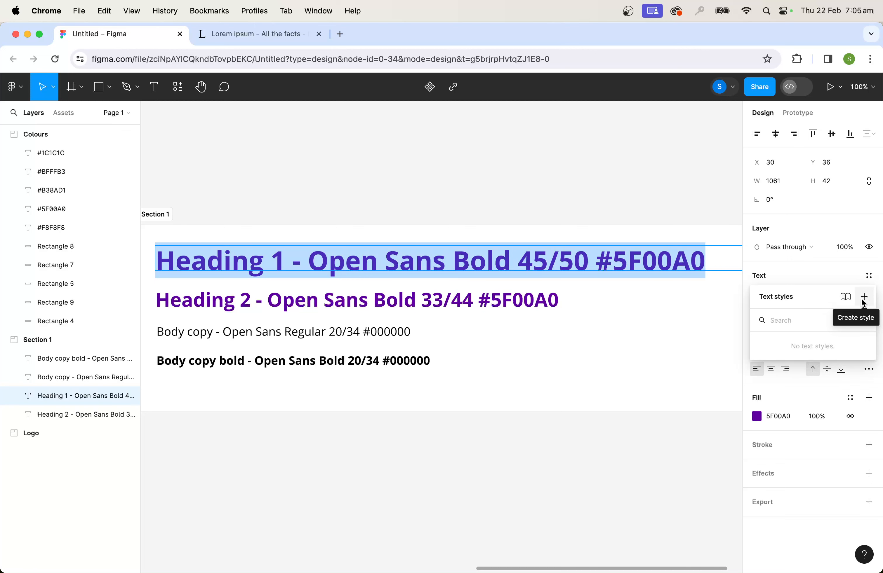
{"action": "left_click", "coordinate": [864, 297]}
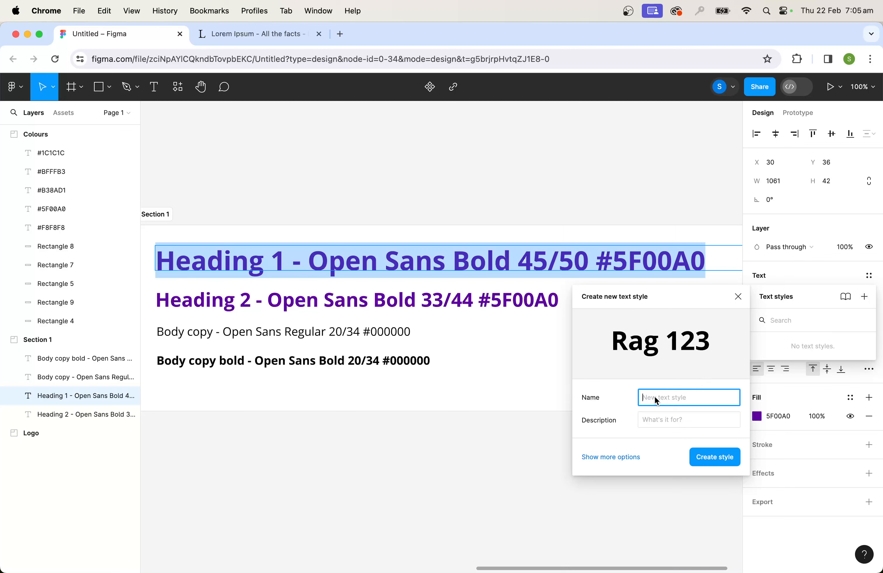
{"action": "type", "text": "H"}
{"action": "type", "text": "ae"}
{"action": "type", "text": "ea"}
{"action": "key", "text": "BackSpace"}
{"action": "type", "text": "anfee heading 1"}
{"action": "left_click", "coordinate": [658, 423]}
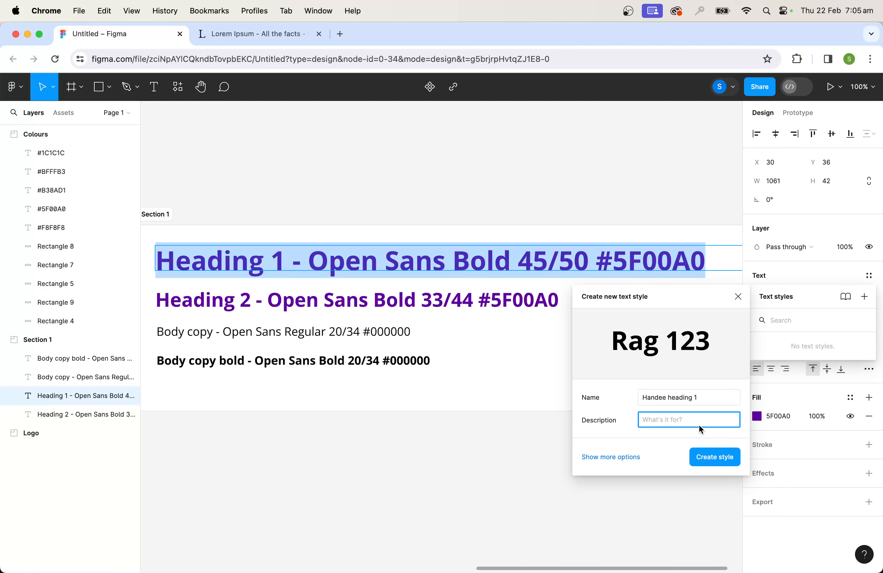
{"action": "left_click", "coordinate": [715, 458]}
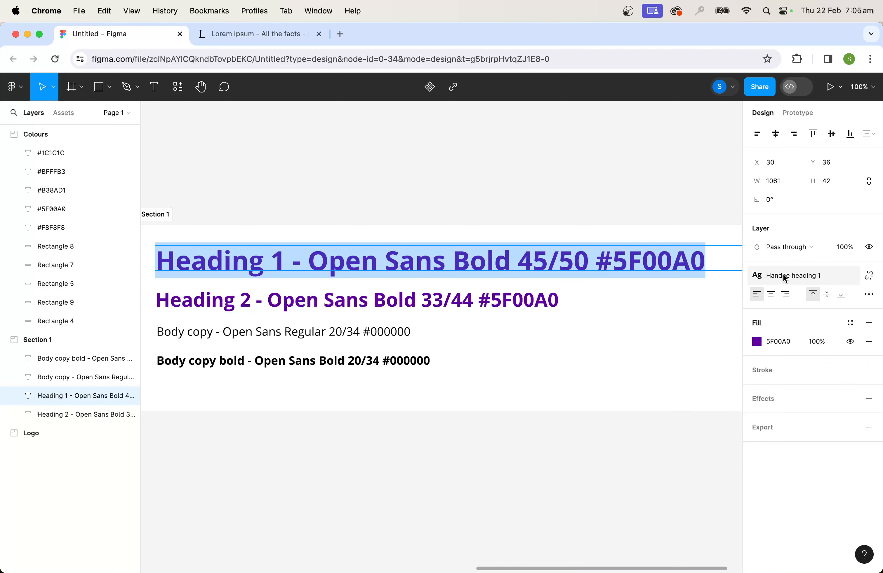
{"action": "left_click", "coordinate": [659, 444]}
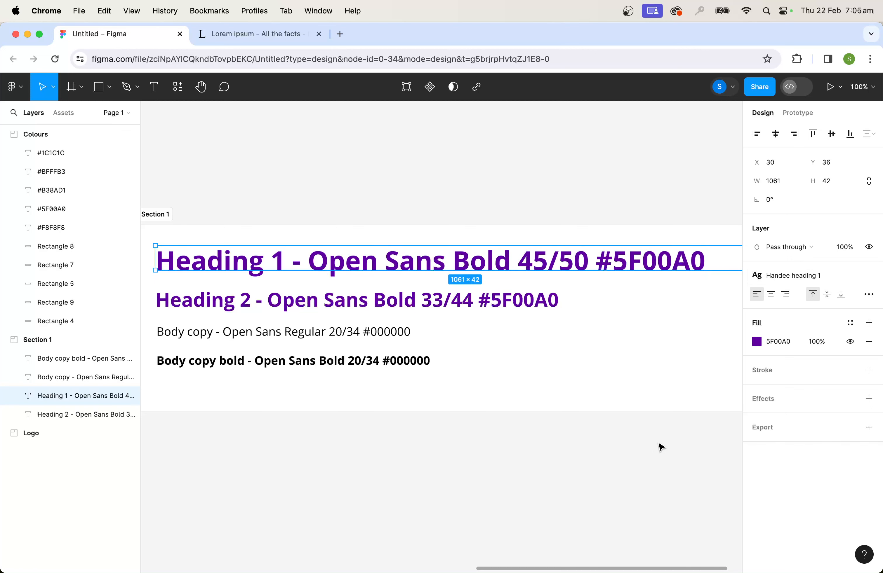
{"action": "left_click", "coordinate": [649, 458]}
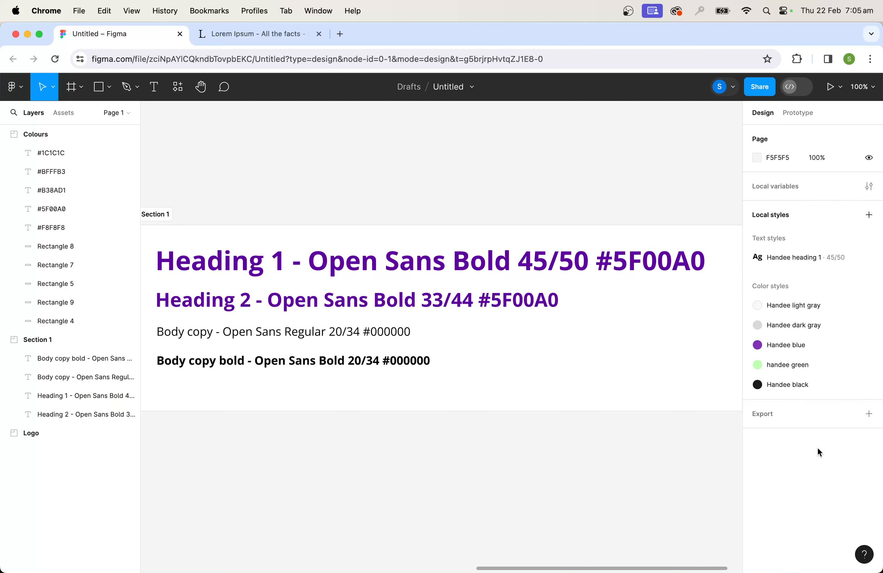
- Create a text style named "Handee heading 2" from the Heading 2 text in Section 1
{"action": "left_click", "coordinate": [86, 415]}
{"action": "key", "text": "Return"}
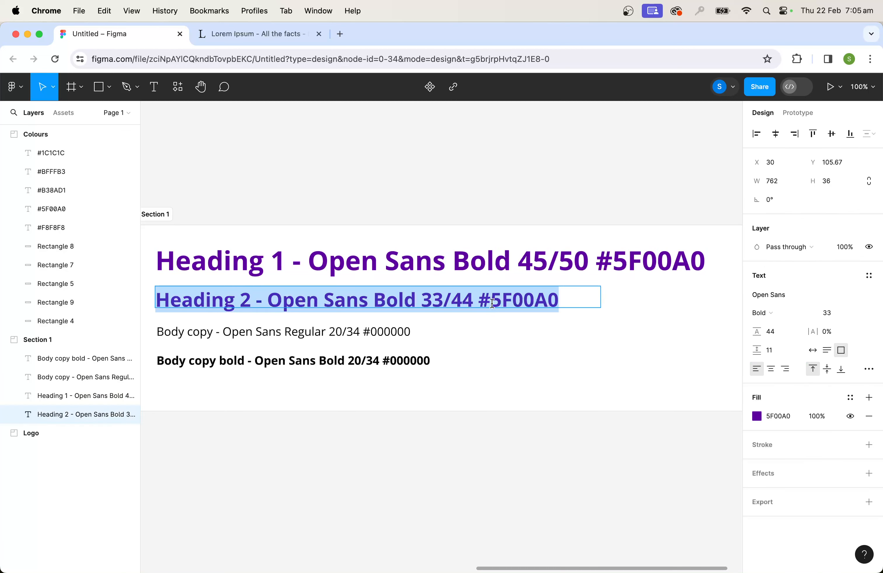
{"action": "left_click", "coordinate": [868, 276]}
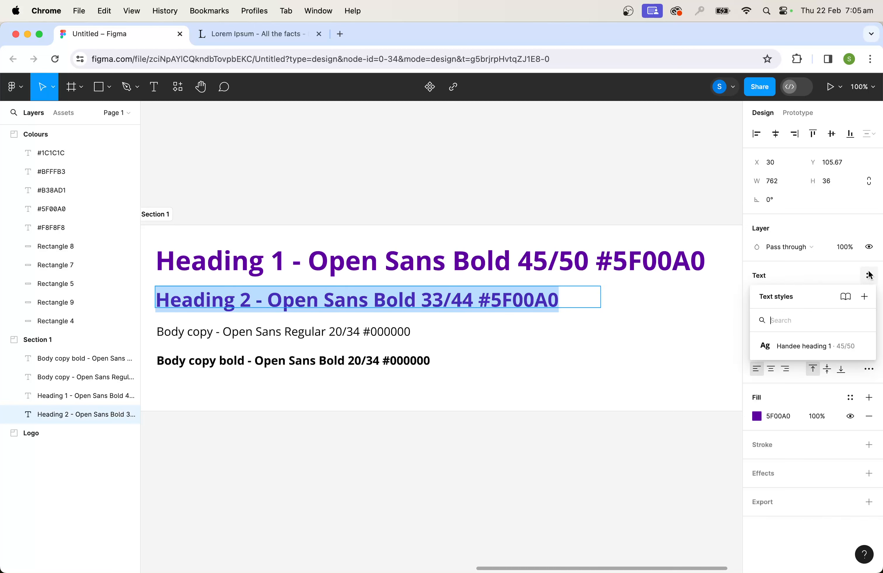
{"action": "left_click", "coordinate": [864, 298]}
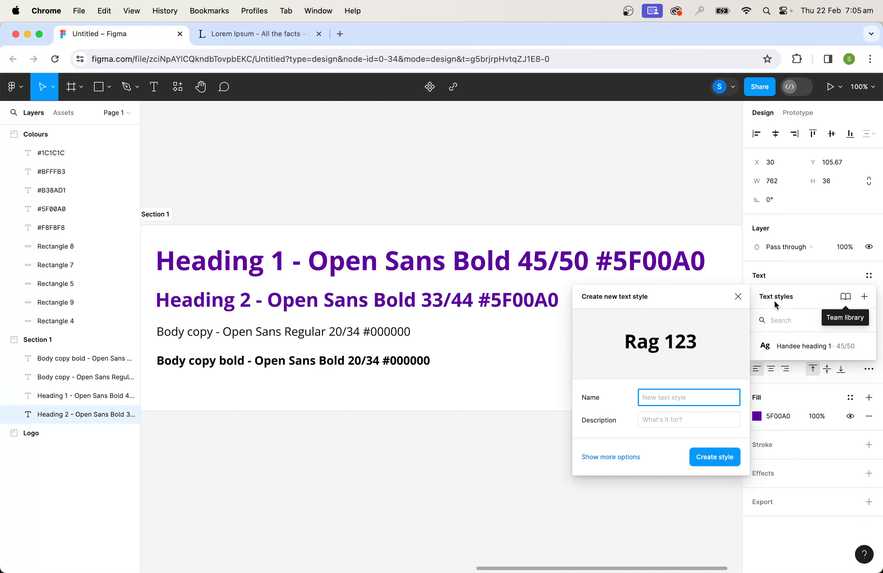
{"action": "type", "text": "Ha"}
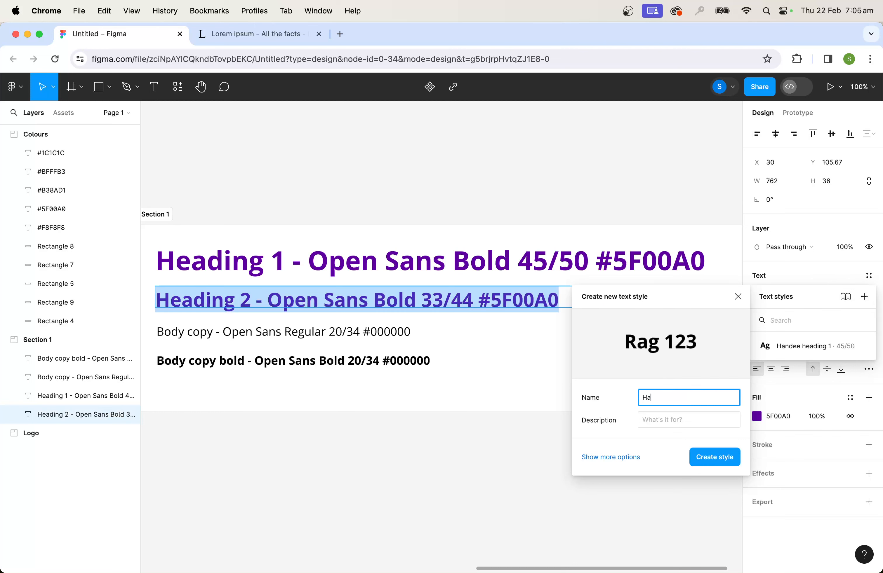
{"action": "type", "text": "ndee heading 2"}
{"action": "left_click", "coordinate": [718, 455]}
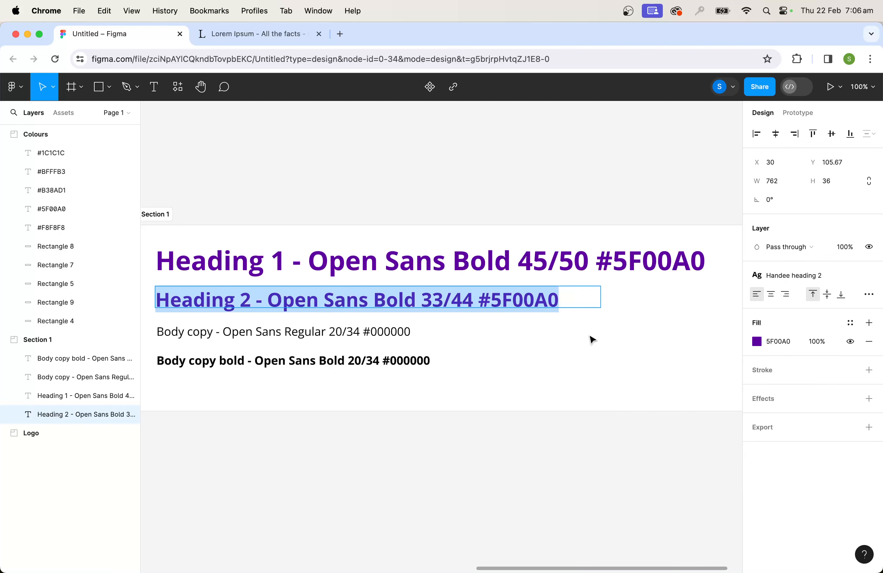
- Create a text style named "Handee body copy" from the regular body copy text in Section 1
{"action": "double_click", "coordinate": [300, 331]}
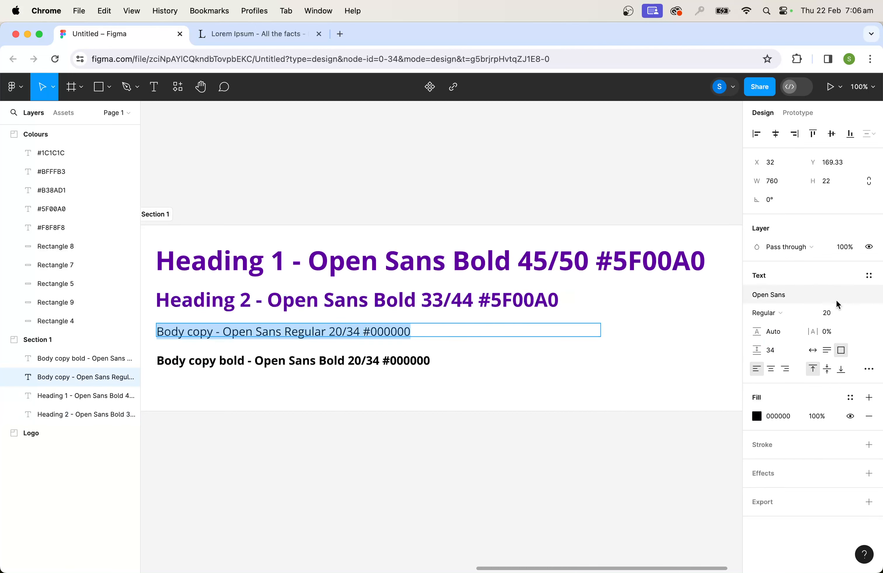
{"action": "left_click", "coordinate": [868, 275]}
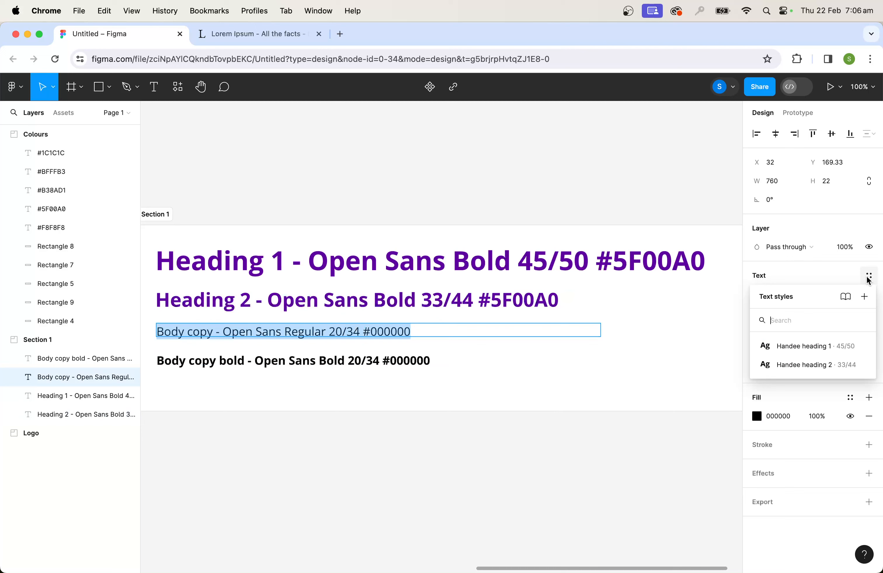
{"action": "left_click", "coordinate": [864, 297]}
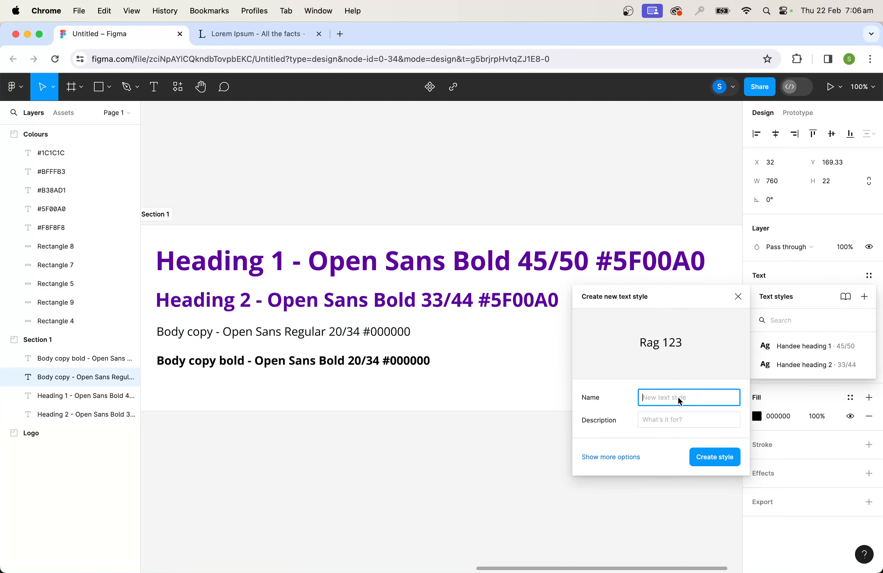
{"action": "type", "text": "Hand"}
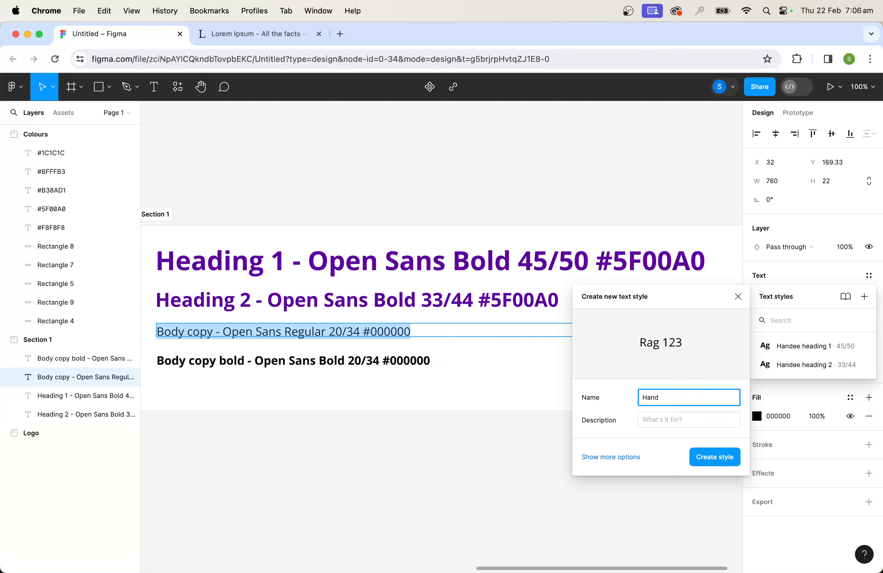
{"action": "type", "text": "ee body copy"}
{"action": "left_click", "coordinate": [715, 461]}
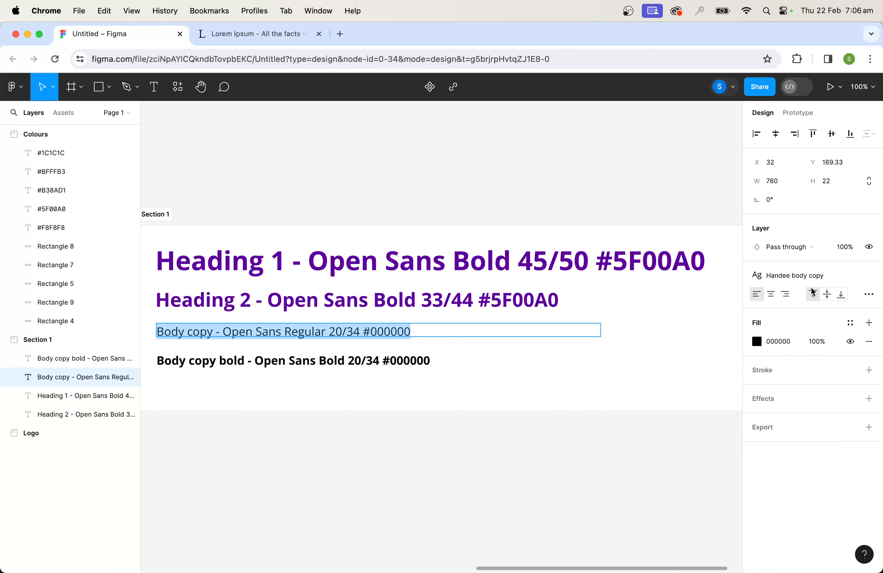
- Create a text style named "Handee body bold" from the bold body copy text in Section 1 and deselect the text
{"action": "left_click", "coordinate": [380, 362]}
{"action": "key", "text": "super+a"}
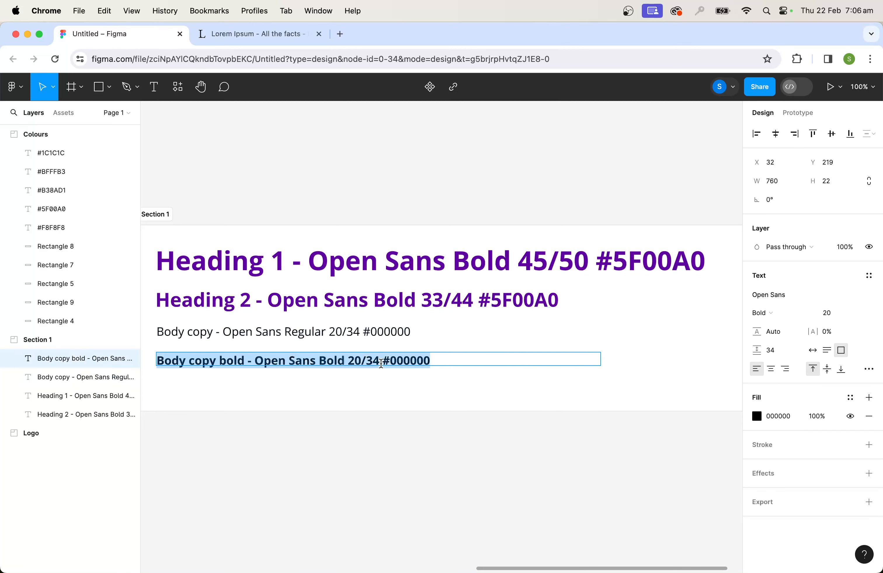
{"action": "left_click", "coordinate": [868, 276]}
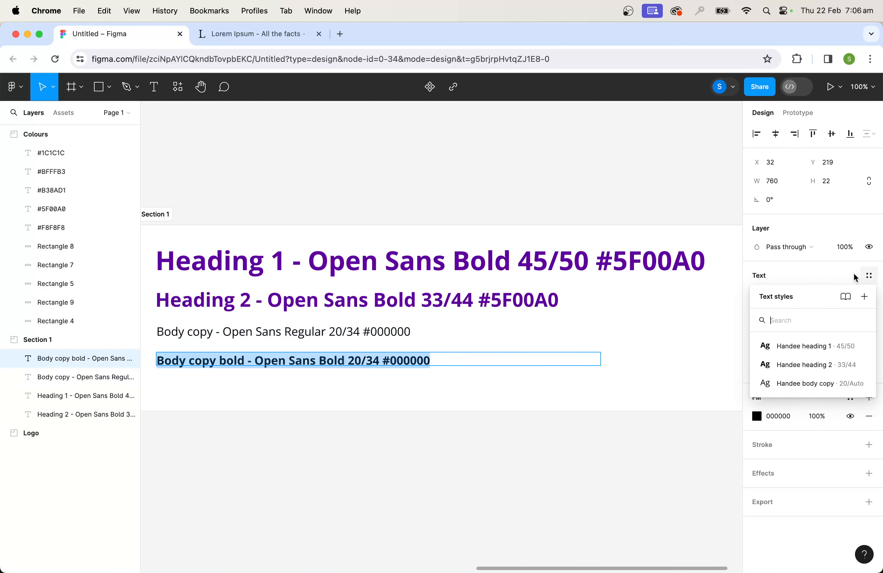
{"action": "left_click", "coordinate": [864, 297]}
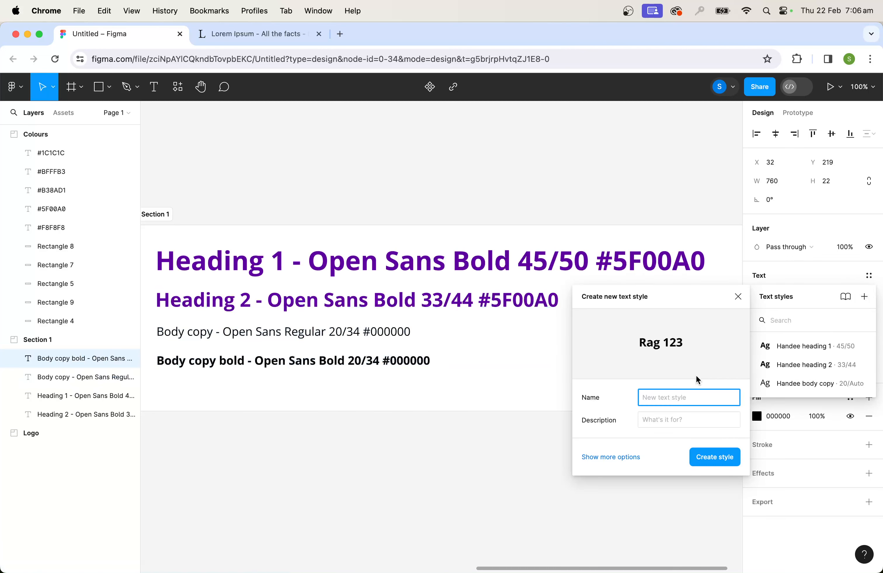
{"action": "type", "text": "Handee"}
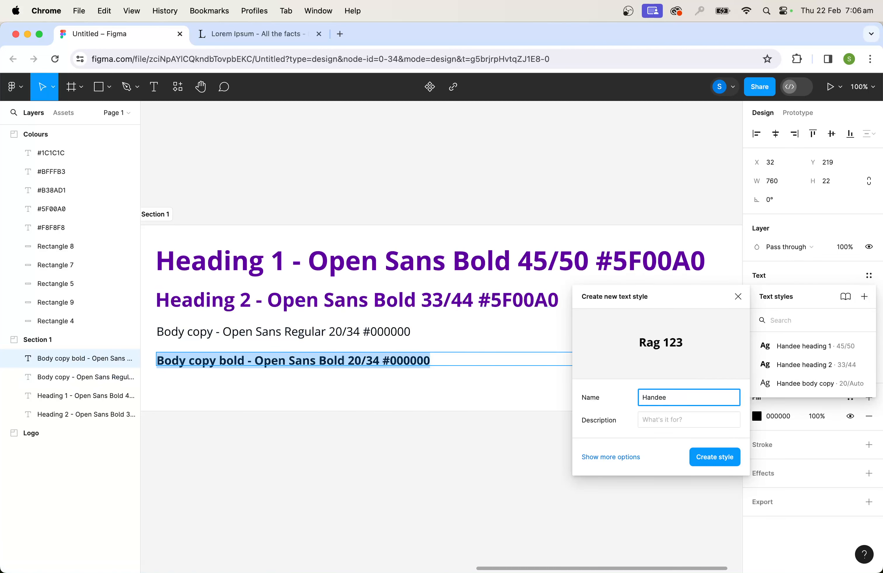
{"action": "type", "text": " body bold"}
{"action": "left_click", "coordinate": [722, 457]}
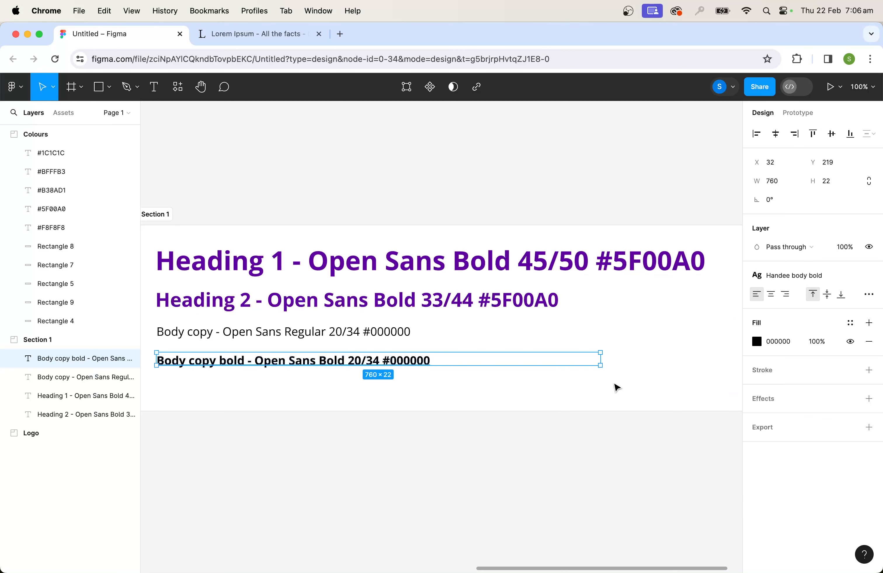
{"action": "left_click", "coordinate": [550, 463]}
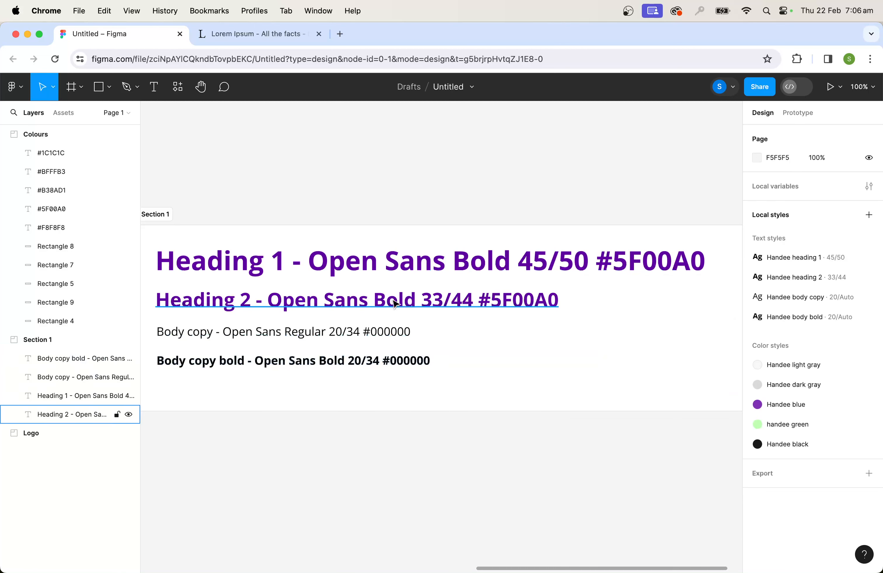
- Add a text box about 434 × 78 below Section 1 reading "This is some text"
{"action": "left_click_drag", "start_coordinate": [558, 391], "coordinate": [459, 373]}
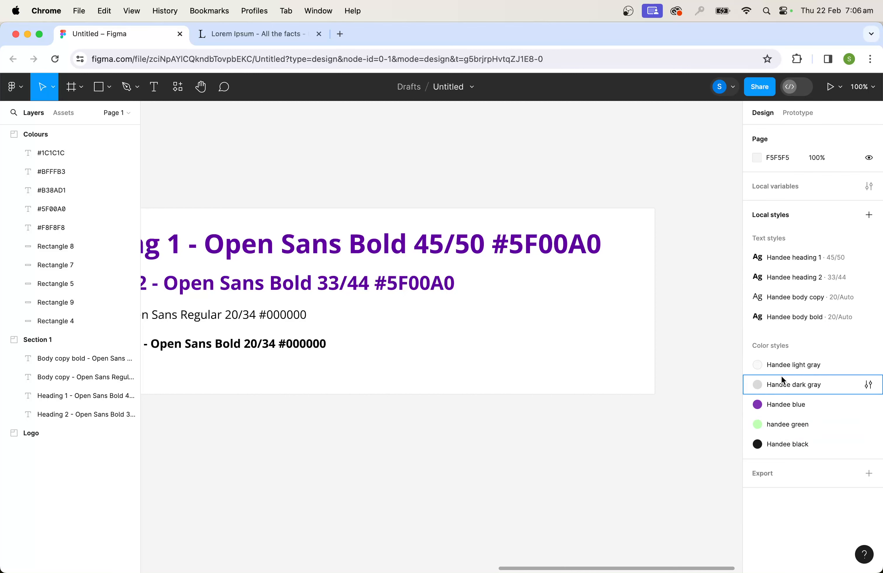
{"action": "left_click_drag", "start_coordinate": [320, 382], "coordinate": [468, 300]}
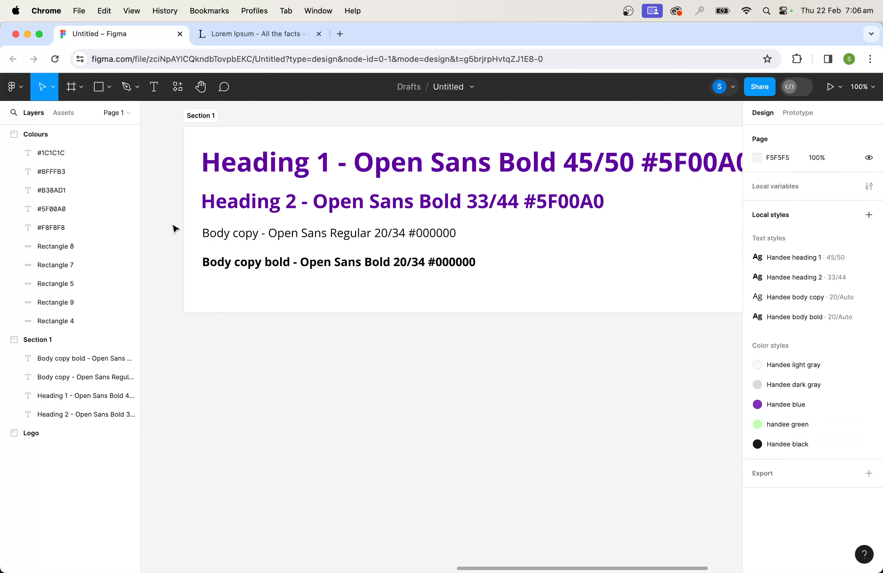
{"action": "left_click", "coordinate": [156, 86]}
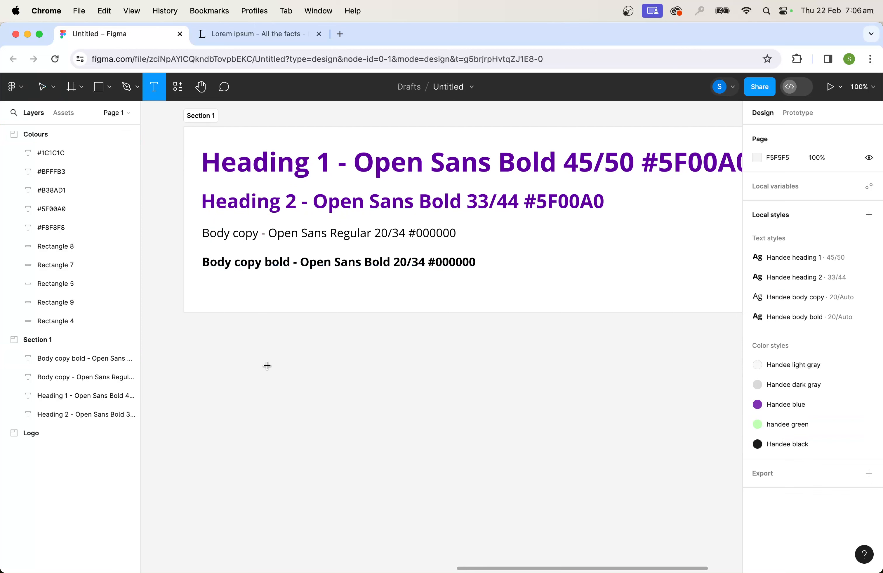
{"action": "left_click_drag", "start_coordinate": [269, 368], "coordinate": [523, 414]}
{"action": "type", "text": "T"}
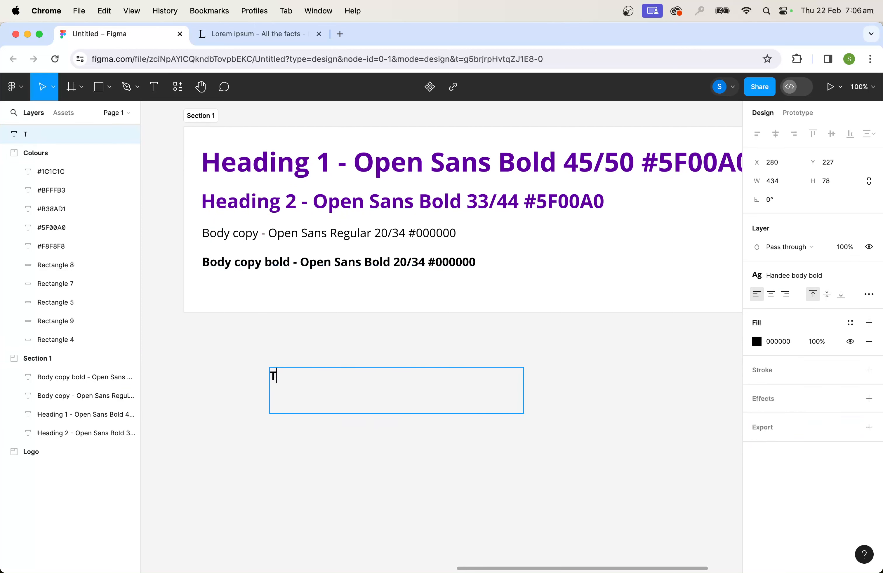
{"action": "type", "text": "his is some text"}
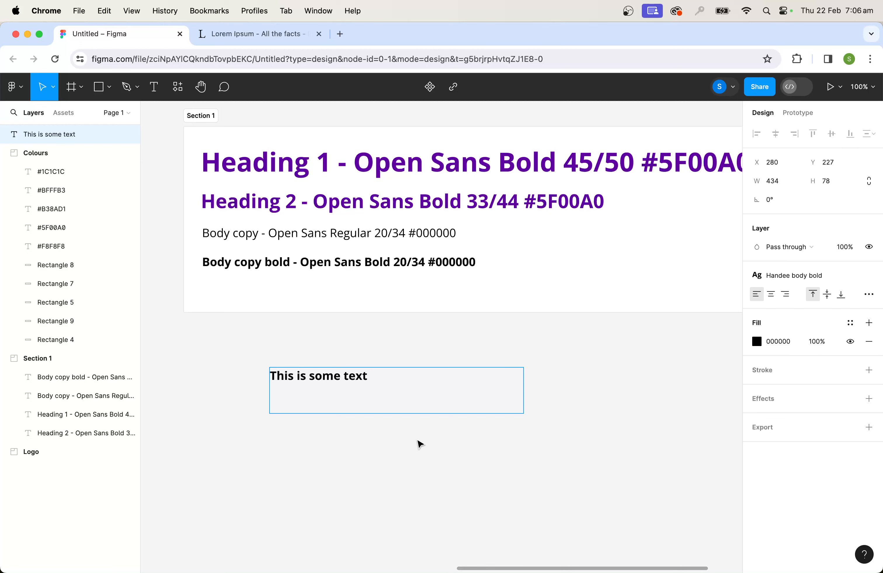
- Detach the current text style from all of "This is some text" and apply the Handee heading 1 style
{"action": "double_click", "coordinate": [328, 377]}
{"action": "left_click", "coordinate": [329, 377]}
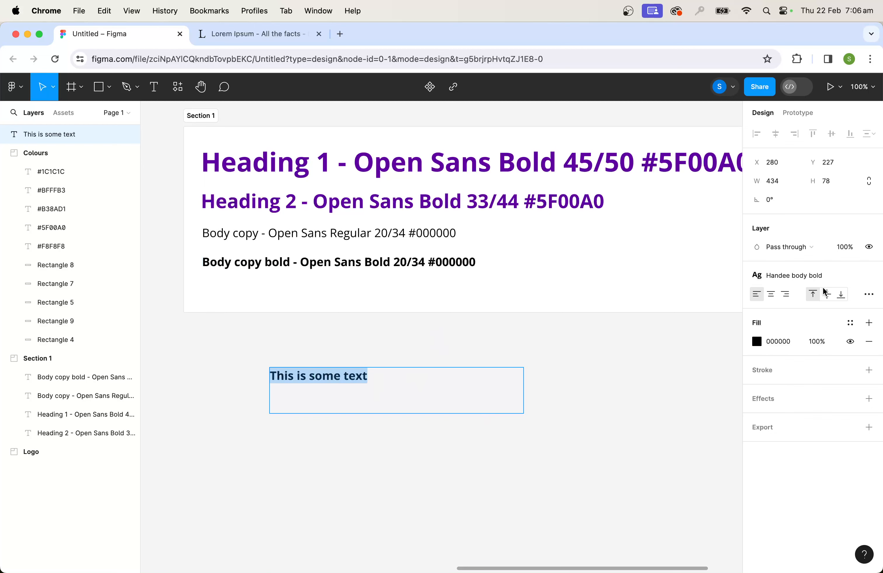
{"action": "left_click", "coordinate": [869, 275]}
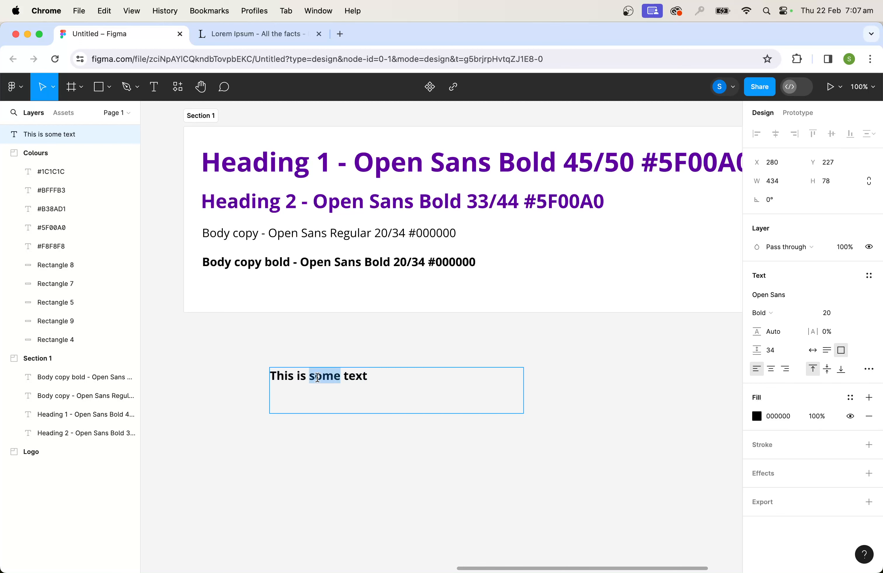
{"action": "triple_click", "coordinate": [317, 375]}
{"action": "left_click", "coordinate": [868, 276]}
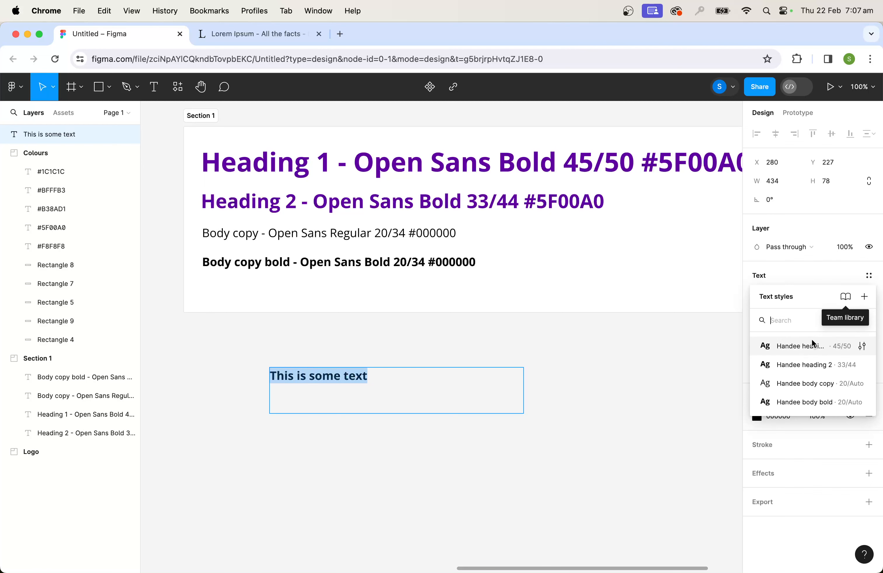
{"action": "left_click", "coordinate": [804, 346]}
{"action": "key", "text": "Return"}
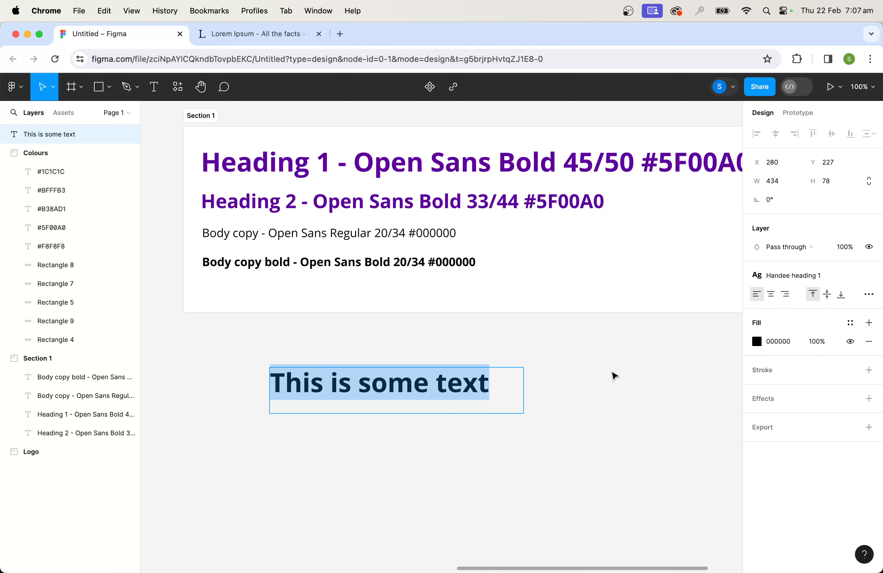
- Detach the heading style from "This is some text", apply the Handee body copy style and deselect the text
{"action": "mouse_move", "coordinate": [873, 279]}
{"action": "left_click", "coordinate": [868, 277]}
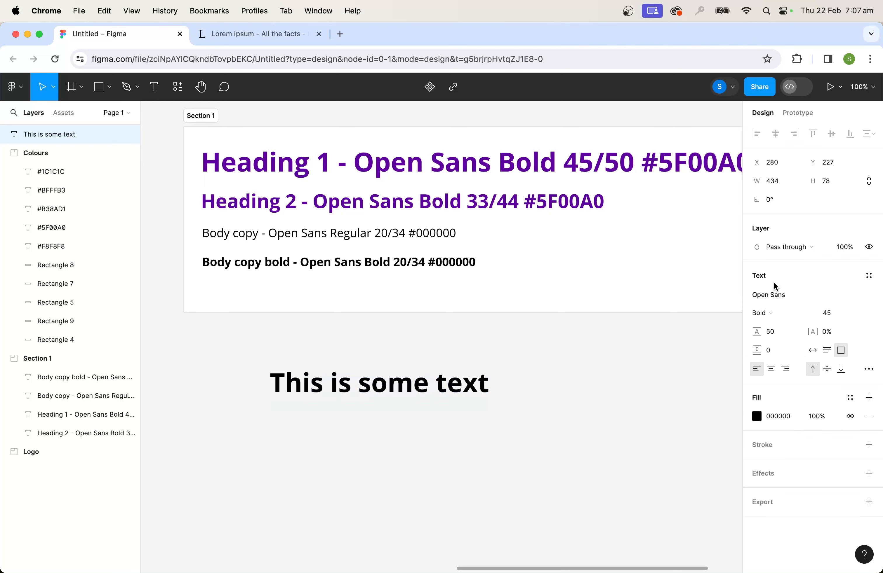
{"action": "left_click", "coordinate": [870, 281]}
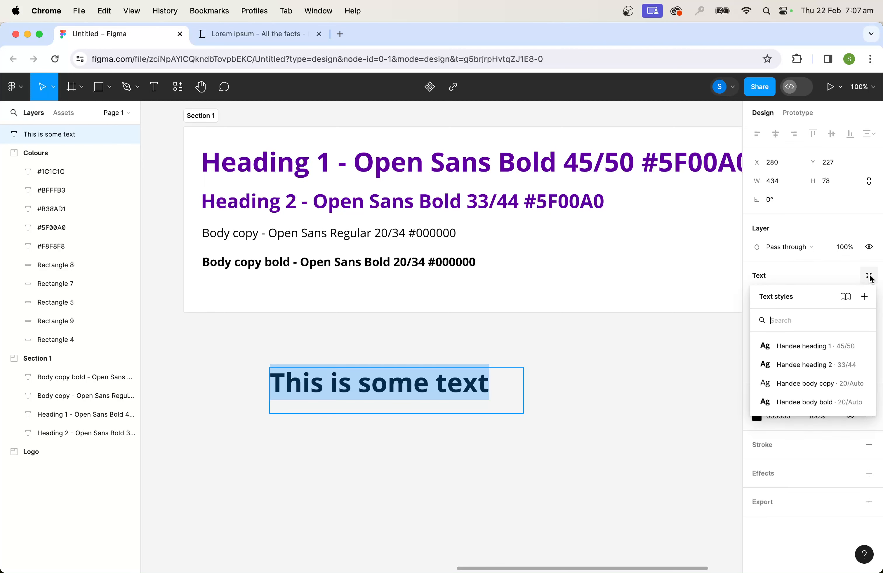
{"action": "left_click", "coordinate": [799, 382]}
{"action": "key", "text": "Return"}
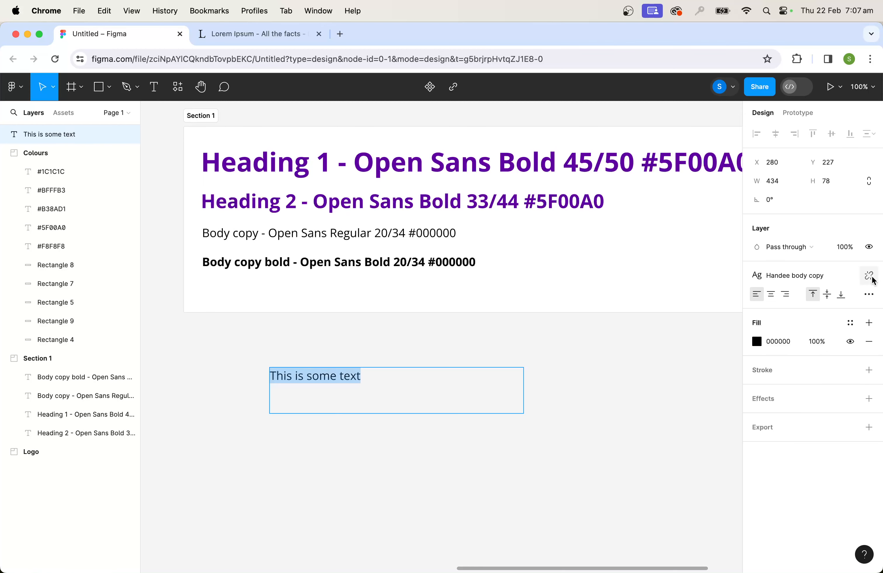
{"action": "key", "text": "Escape"}
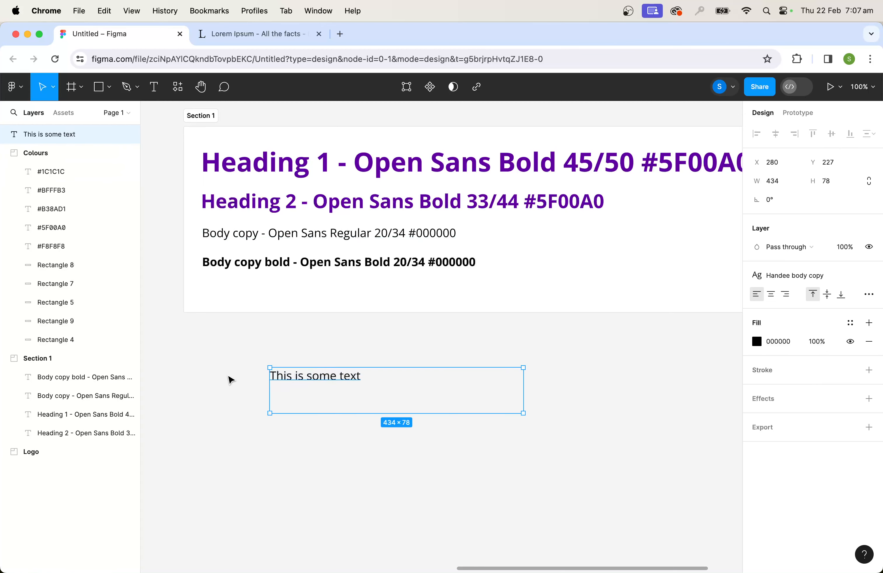
{"action": "key", "text": "Escape"}
- Add a new frame to the page using the Desktop preset of 1440 × 1024
{"action": "left_click_drag", "start_coordinate": [607, 376], "coordinate": [463, 414]}
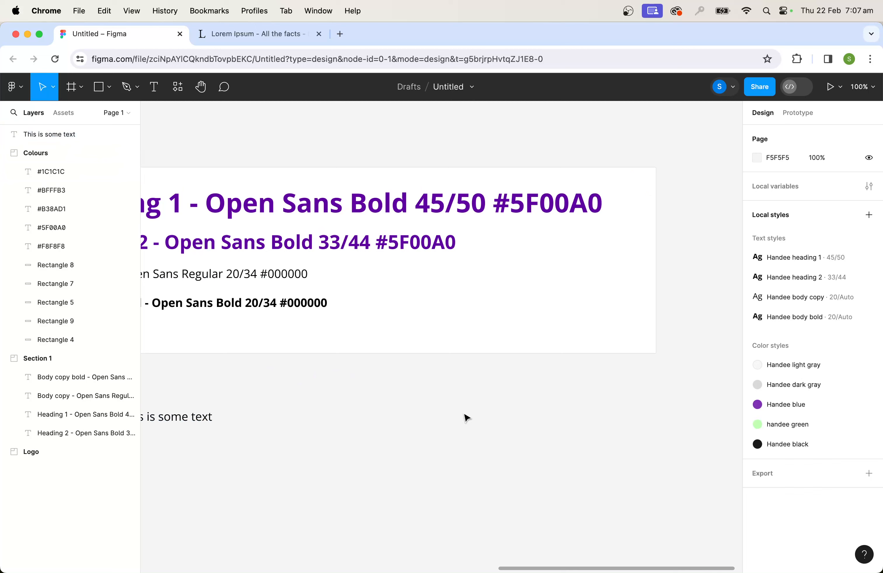
{"action": "scroll", "coordinate": [466, 418], "scroll_direction": "down", "scroll_amount": 10}
{"action": "scroll", "coordinate": [509, 400], "scroll_direction": "up", "scroll_amount": 3}
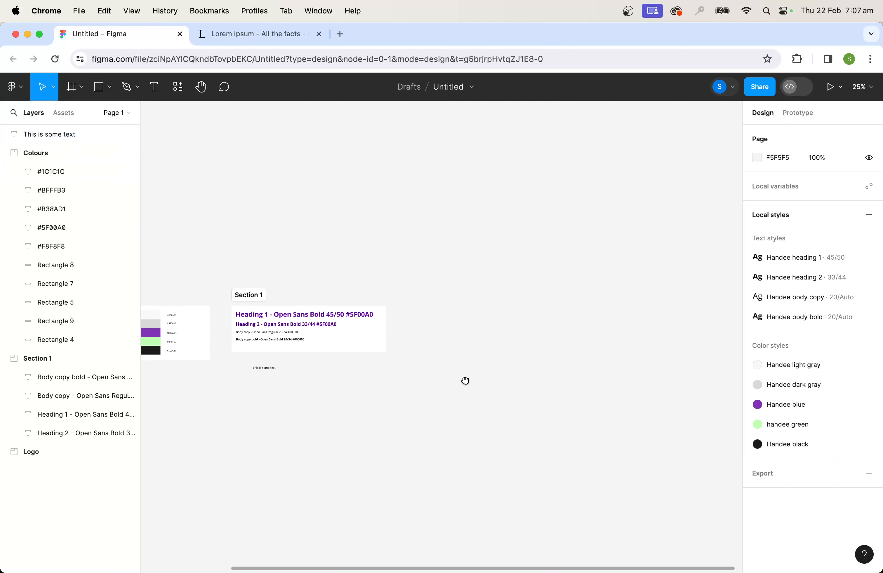
{"action": "key", "text": "shift+equal"}
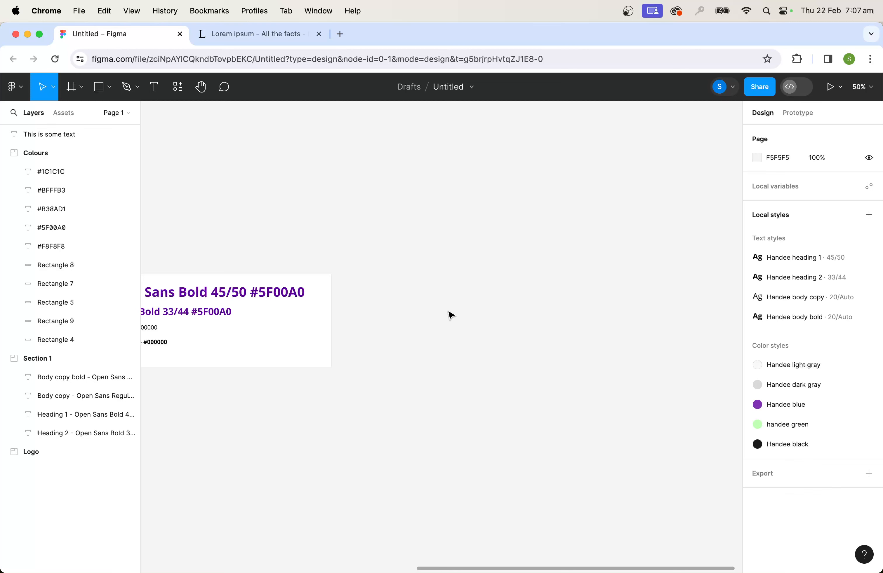
{"action": "left_click", "coordinate": [81, 88]}
{"action": "left_click", "coordinate": [68, 118]}
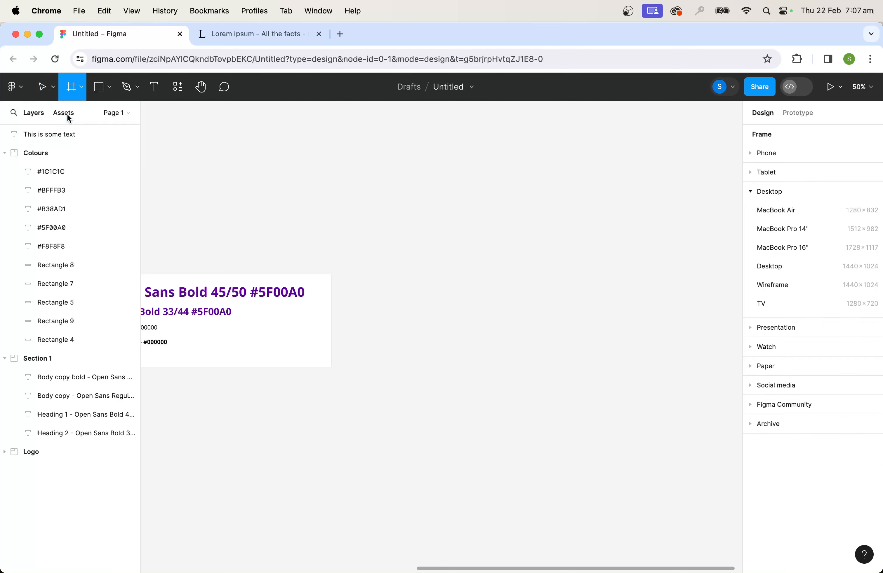
{"action": "left_click", "coordinate": [771, 267]}
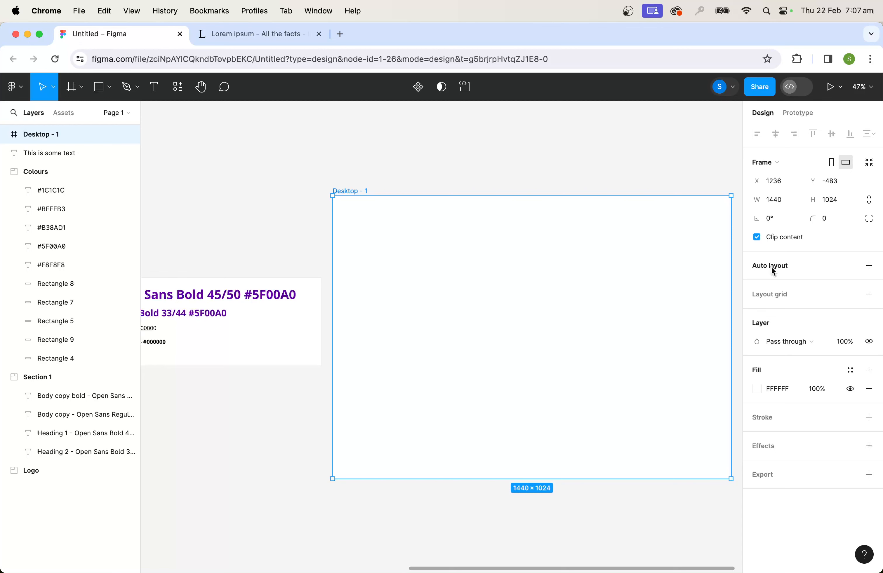
- Give the Desktop - 1 frame a column layout grid with 12 columns and a margin of 50
{"action": "left_click", "coordinate": [869, 295]}
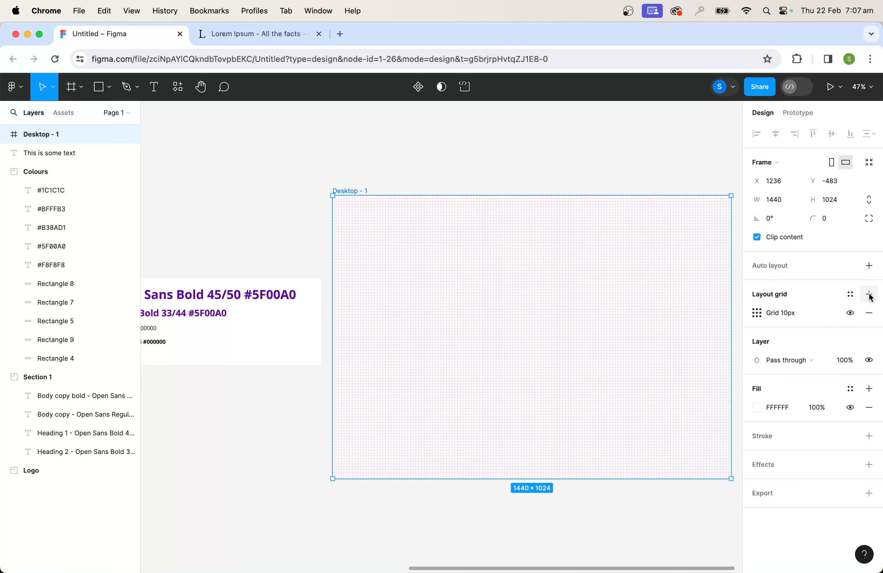
{"action": "left_click", "coordinate": [759, 315]}
{"action": "left_click", "coordinate": [633, 329]}
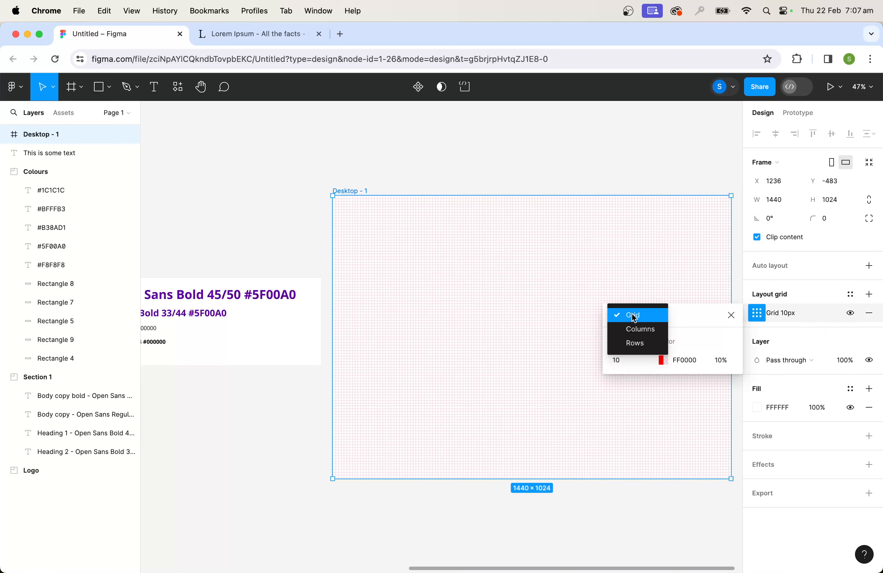
{"action": "left_click", "coordinate": [635, 329]}
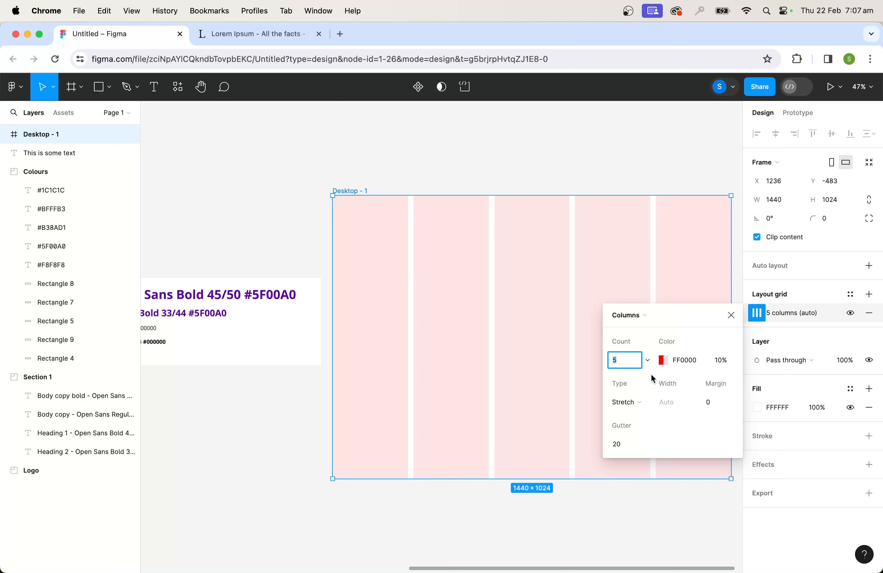
{"action": "type", "text": "12"}
{"action": "left_click", "coordinate": [634, 445]}
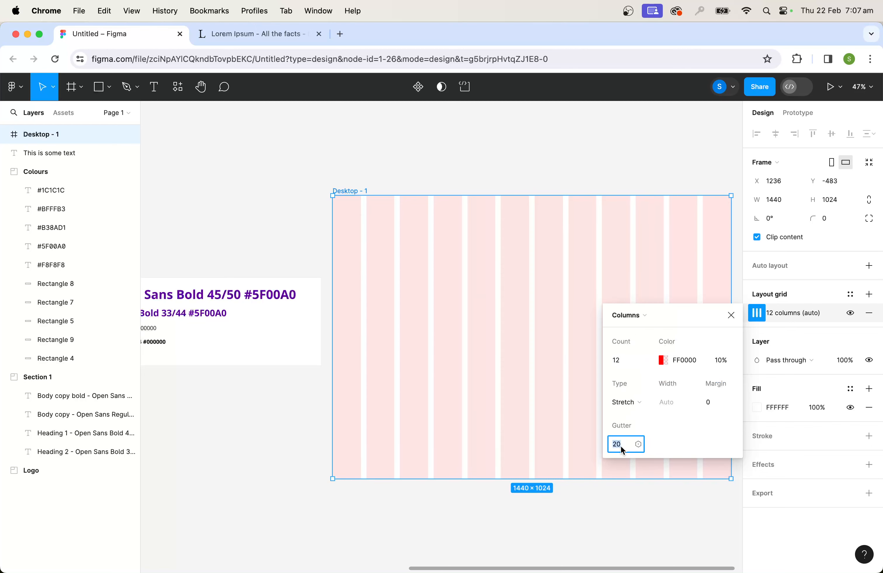
{"action": "left_click", "coordinate": [716, 402]}
{"action": "type", "text": "50"}
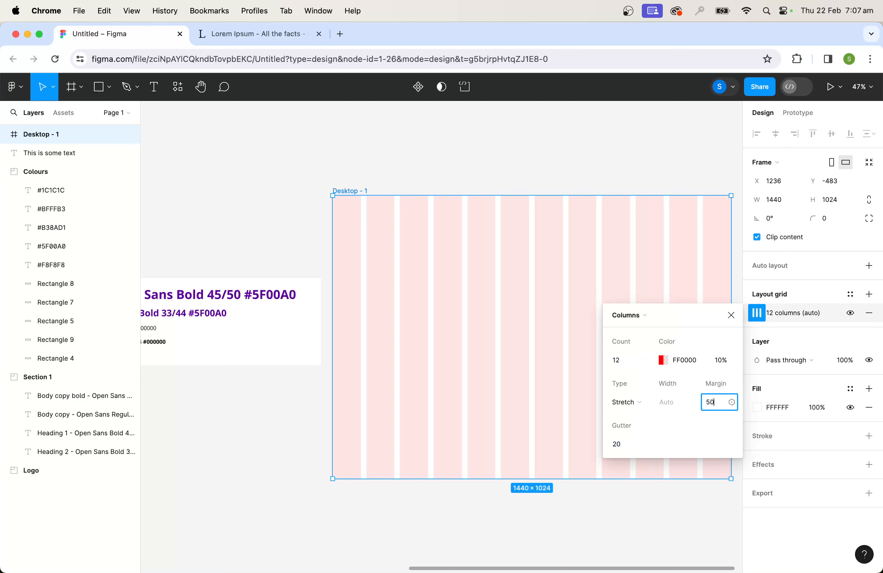
{"action": "left_click", "coordinate": [674, 523]}
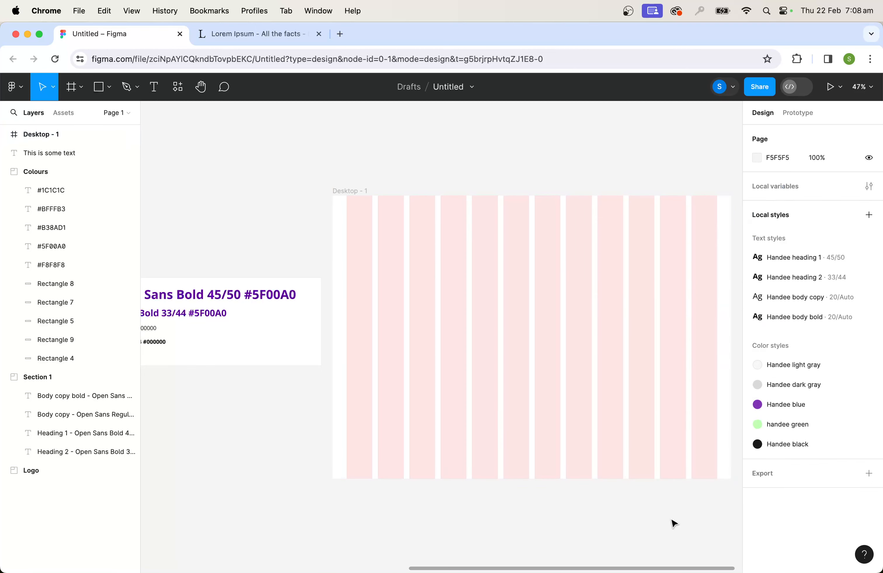
- Create a grid style named "Handee desktop grid" from the Desktop - 1 frame's column grid and deselect the frame
{"action": "left_click", "coordinate": [628, 396]}
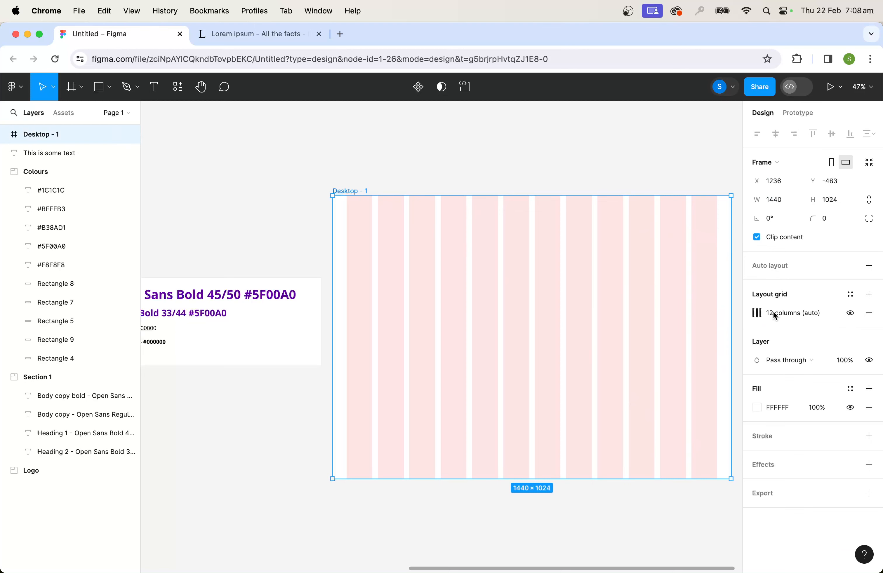
{"action": "left_click", "coordinate": [756, 313]}
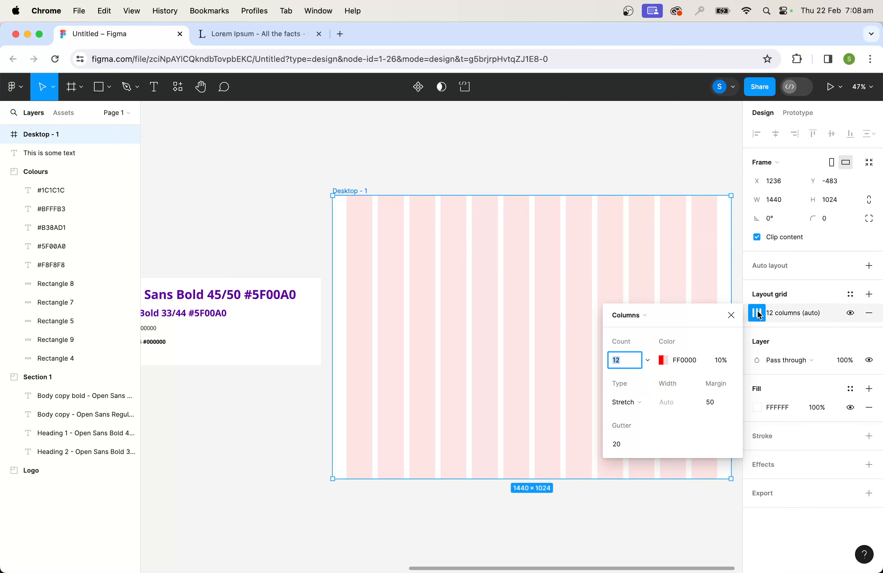
{"action": "left_click", "coordinate": [758, 315]}
{"action": "left_click", "coordinate": [850, 294]}
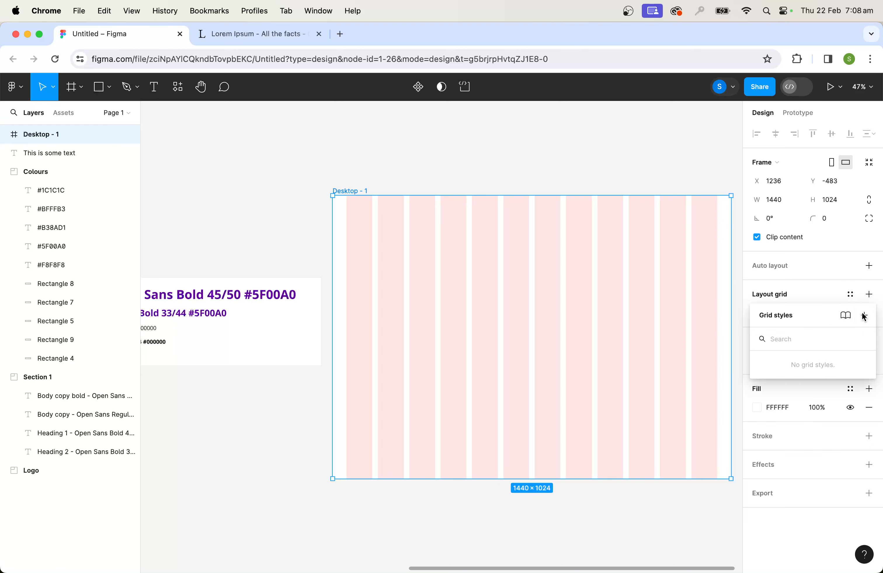
{"action": "left_click", "coordinate": [864, 316]}
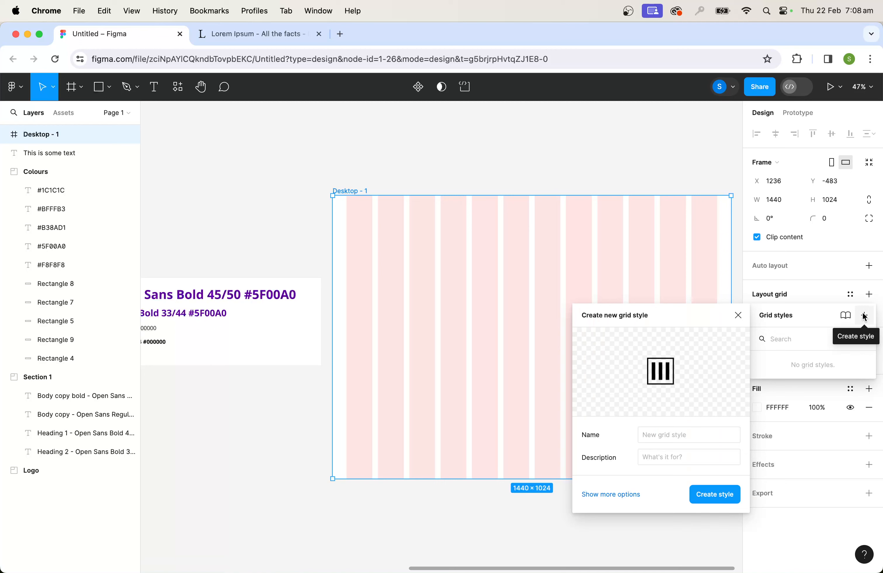
{"action": "left_click", "coordinate": [674, 438]}
{"action": "type", "text": "Handee desktop grid"}
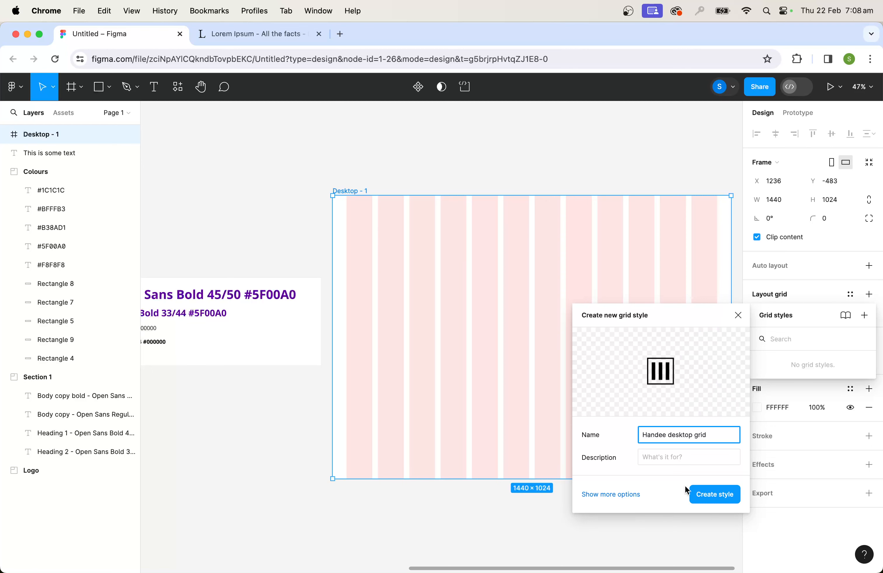
{"action": "left_click", "coordinate": [719, 495]}
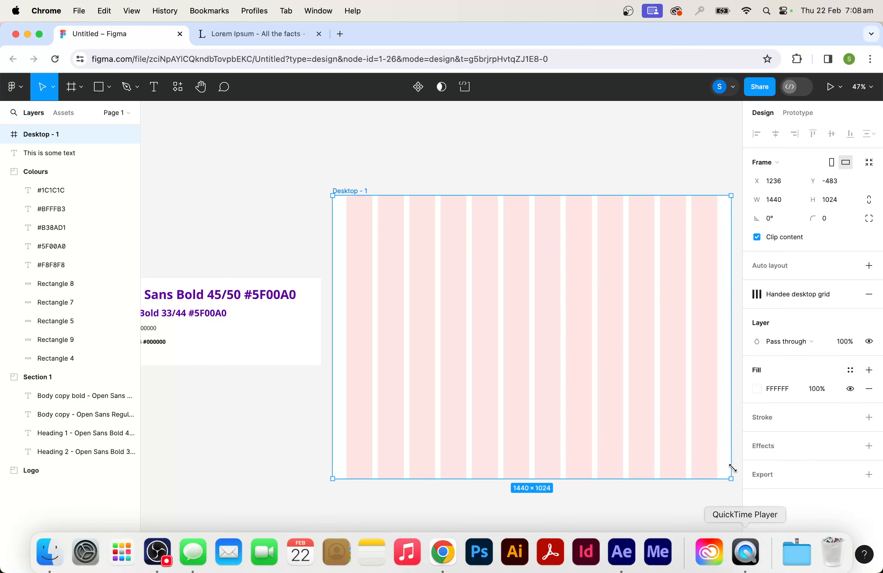
{"action": "left_click", "coordinate": [425, 170]}
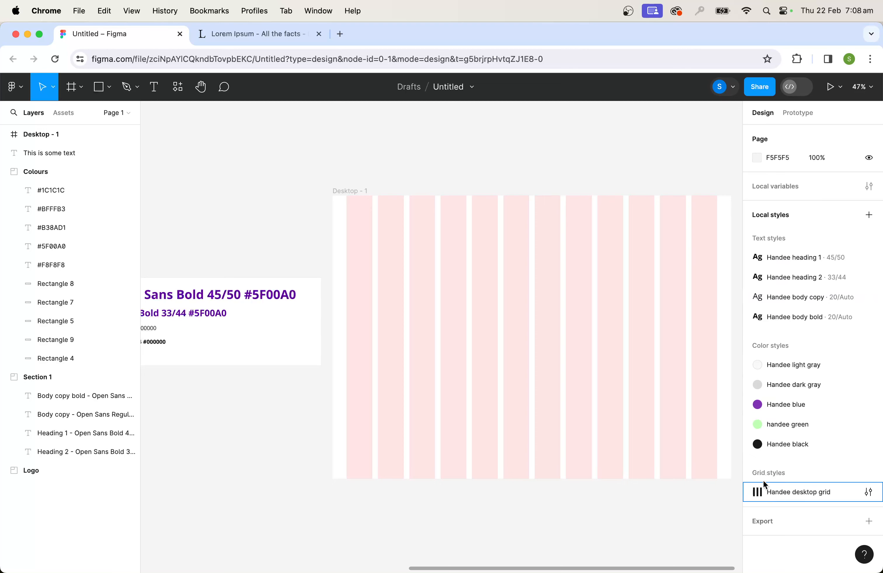
- Add a second frame with the 1440 × 1024 Desktop preset and move it level with Desktop - 1, leaving a gap between them
{"action": "scroll", "coordinate": [635, 526], "scroll_direction": "right", "scroll_amount": 3}
{"action": "key", "text": "minus"}
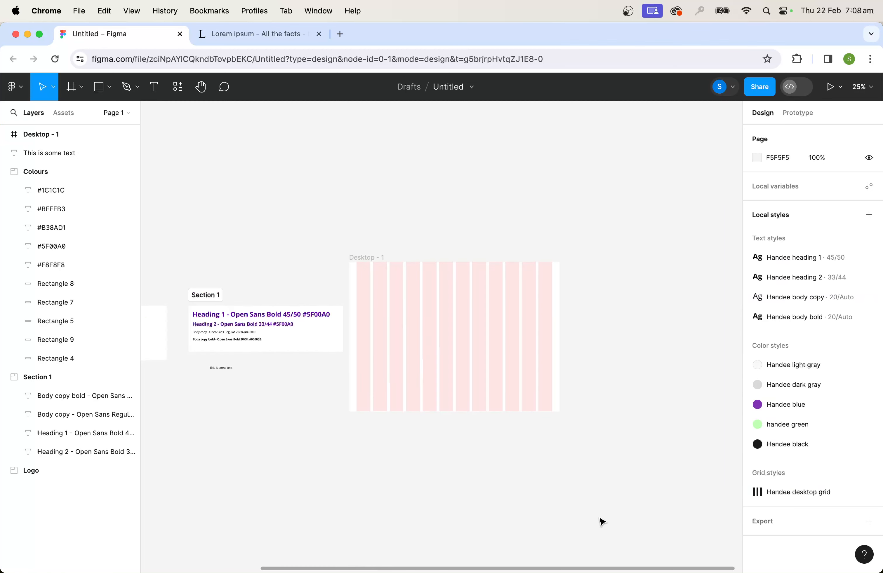
{"action": "left_click_drag", "start_coordinate": [619, 362], "coordinate": [604, 403]}
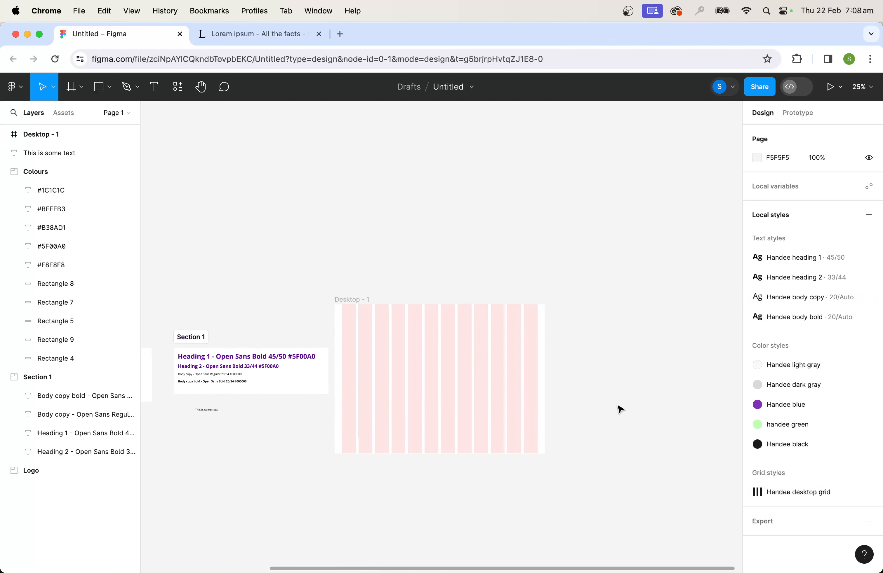
{"action": "left_click", "coordinate": [82, 87]}
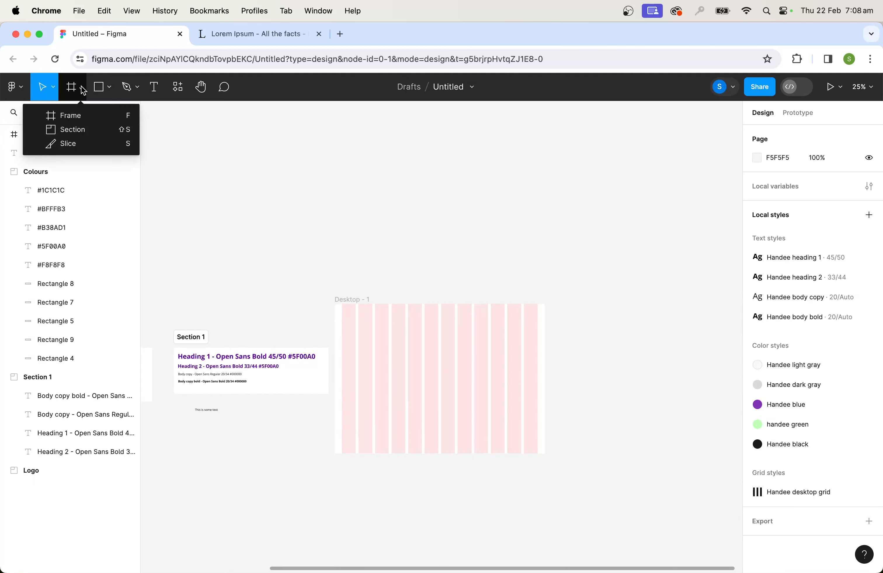
{"action": "left_click", "coordinate": [70, 109]}
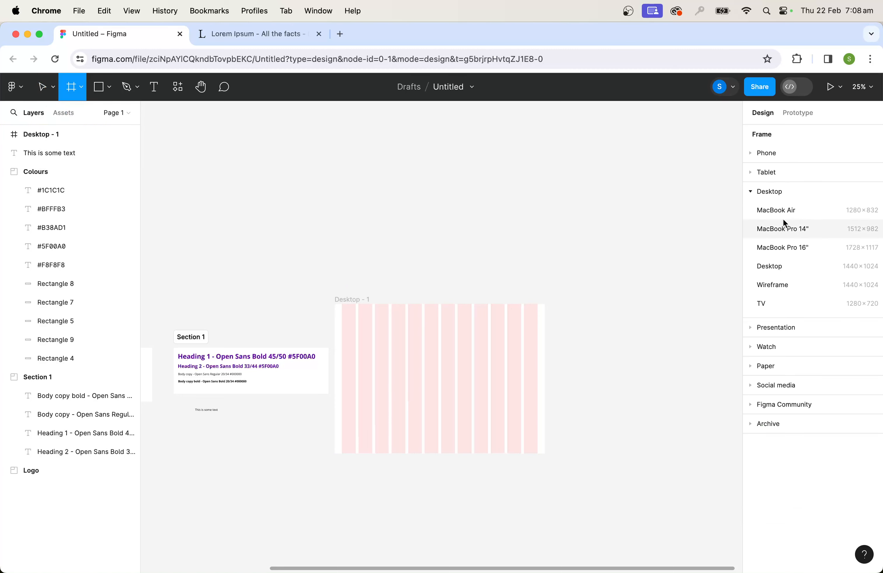
{"action": "left_click", "coordinate": [782, 268]}
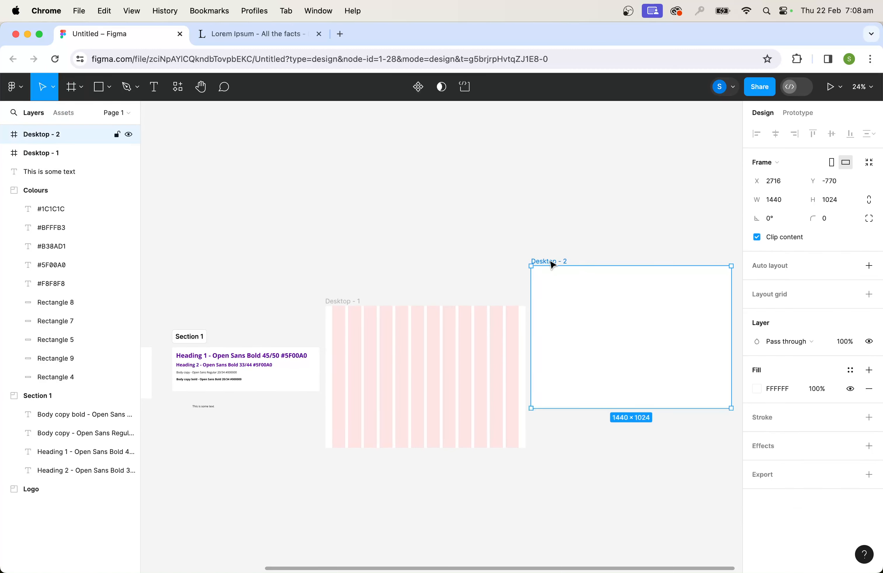
{"action": "left_click_drag", "start_coordinate": [553, 261], "coordinate": [570, 301]}
- Apply the Handee desktop grid style to the Desktop - 2 frame
{"action": "scroll", "coordinate": [702, 293], "scroll_direction": "right", "scroll_amount": 5}
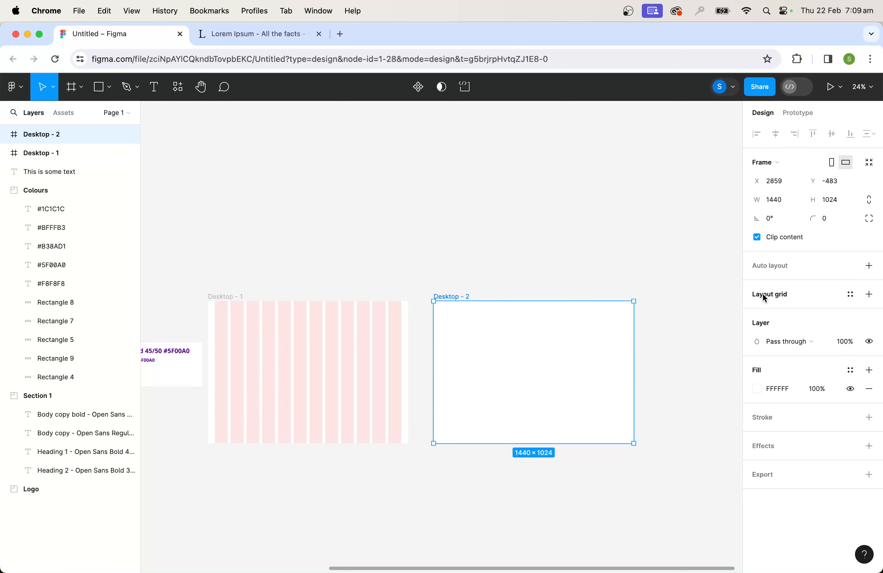
{"action": "left_click", "coordinate": [851, 295]}
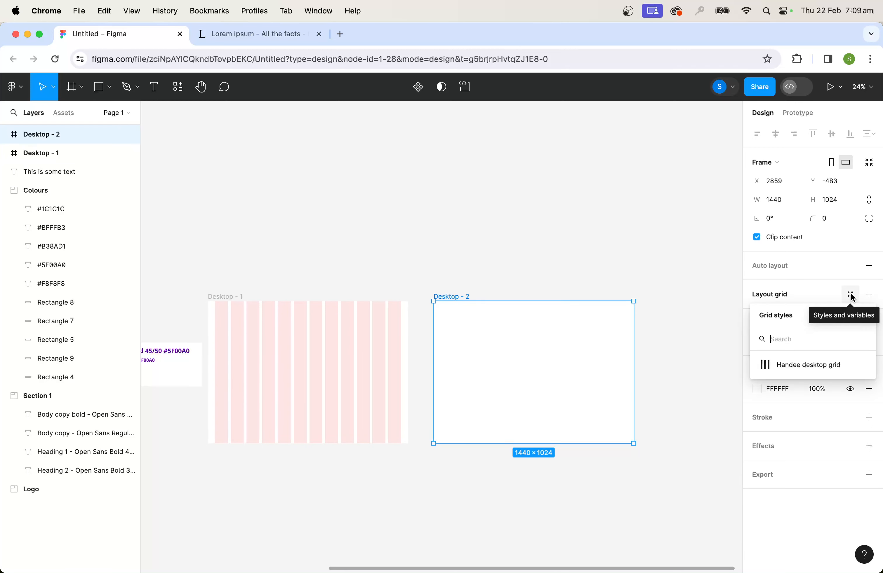
{"action": "left_click", "coordinate": [794, 366]}
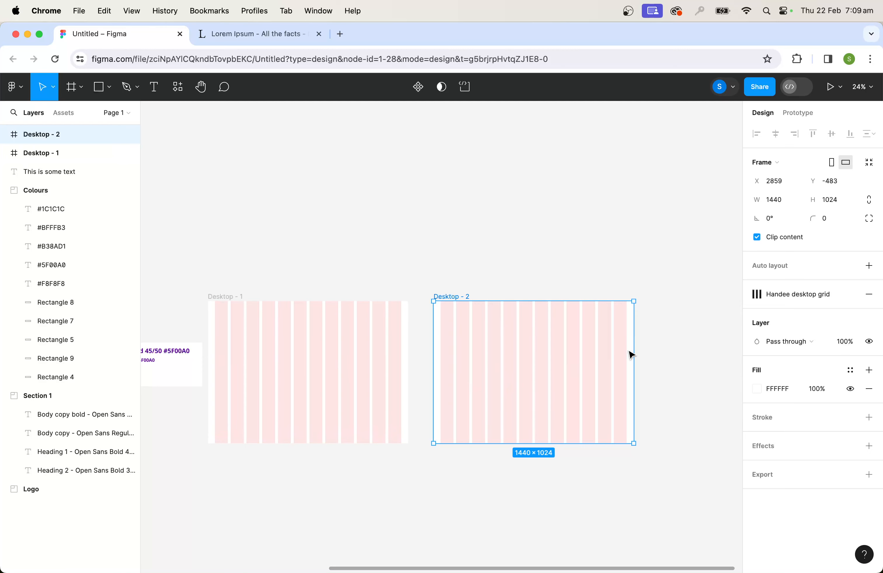
- Draw a full-width 1440 × 145 header rectangle along the top edge of Desktop - 2 and fill it with the Handee blue style
{"action": "scroll", "coordinate": [557, 305], "scroll_direction": "up", "scroll_amount": 1}
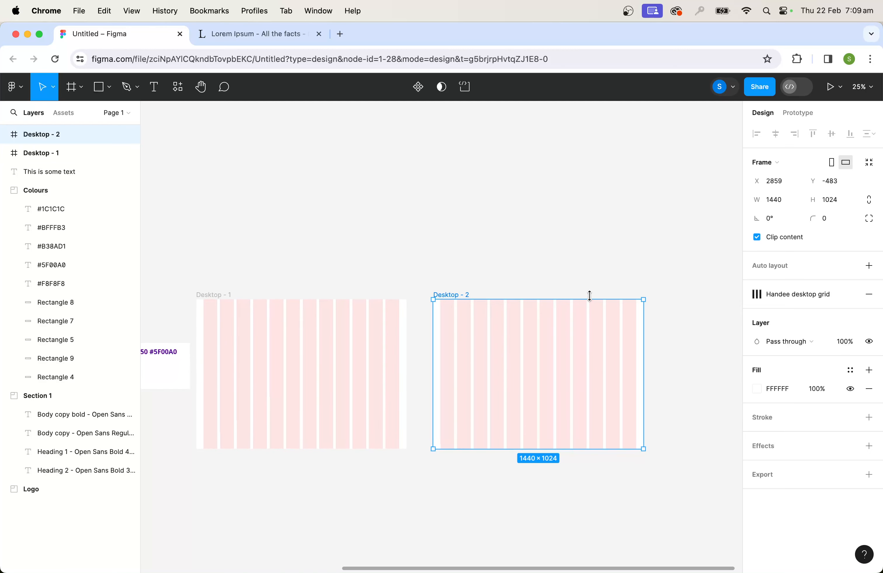
{"action": "scroll", "coordinate": [590, 296], "scroll_direction": "up", "scroll_amount": 5}
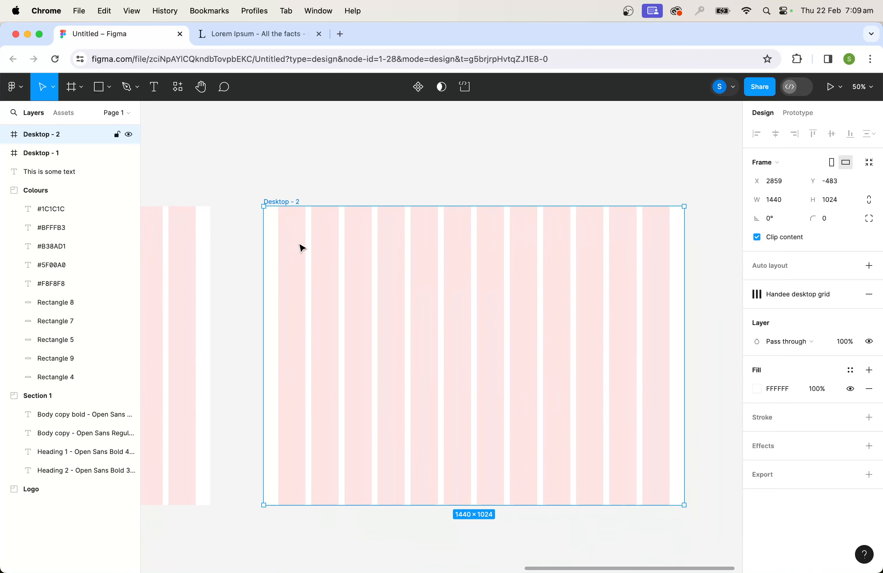
{"action": "left_click", "coordinate": [110, 86]}
{"action": "left_click", "coordinate": [86, 115]}
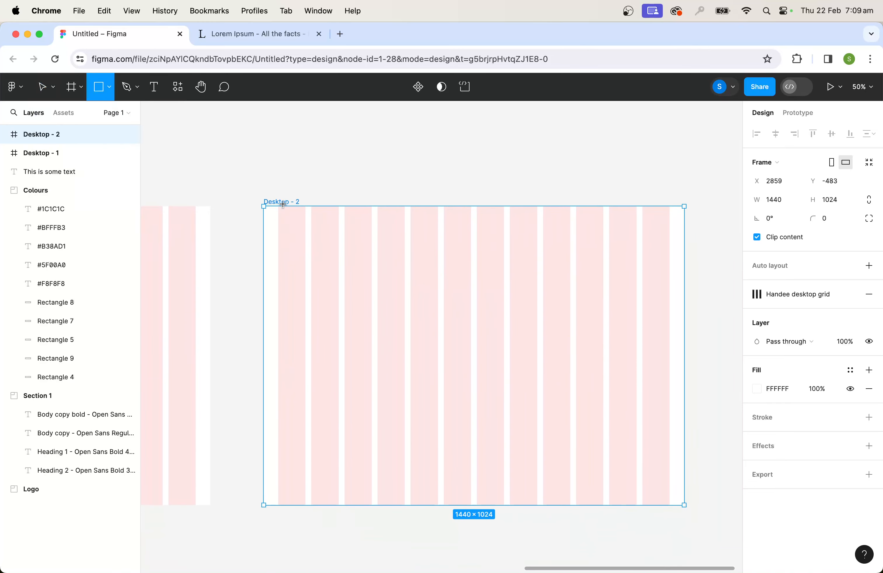
{"action": "mouse_move", "coordinate": [603, 220]}
{"action": "left_mouse_down"}
{"action": "mouse_move", "coordinate": [377, 248]}
{"action": "mouse_move", "coordinate": [264, 230]}
{"action": "left_mouse_up"}
{"action": "left_click_drag", "start_coordinate": [603, 235], "coordinate": [684, 236]}
{"action": "left_click_drag", "start_coordinate": [475, 215], "coordinate": [478, 207]}
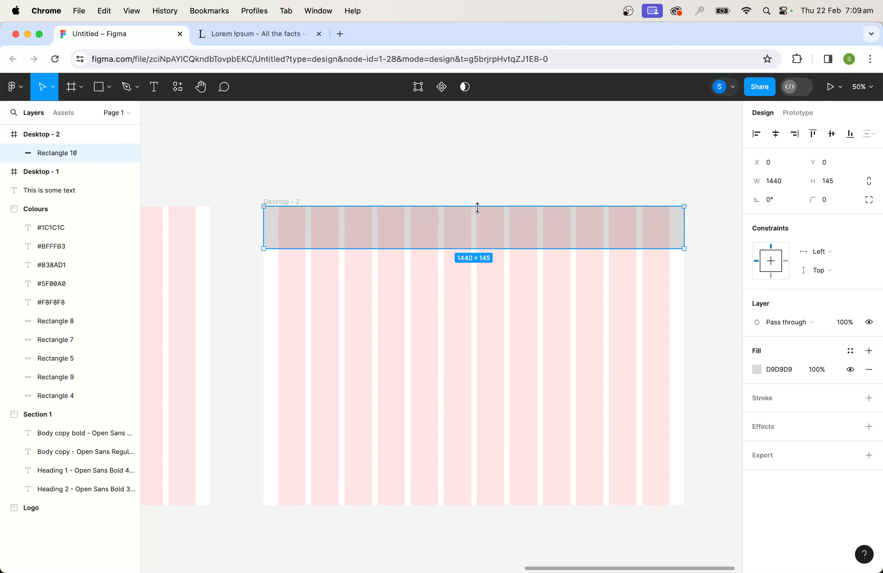
{"action": "left_click", "coordinate": [851, 352]}
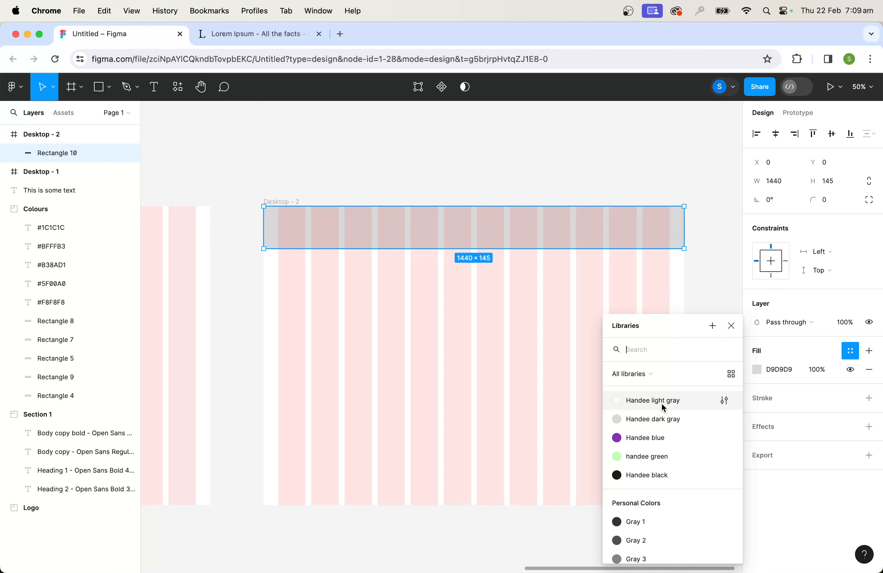
{"action": "left_click", "coordinate": [629, 441]}
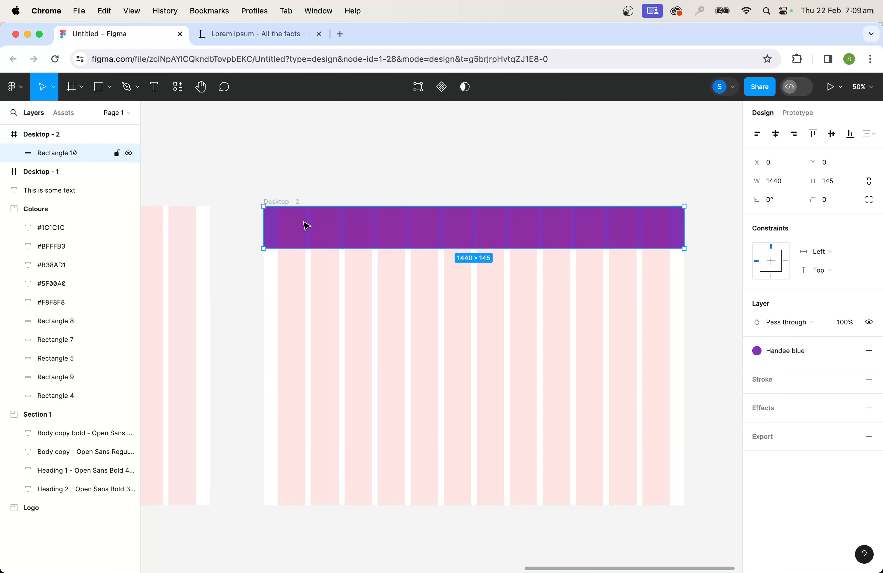
- Duplicate the header rectangle to the bottom edge of Desktop - 2 and swap the copy's fill style to Handee dark gray
{"action": "left_click_drag", "start_coordinate": [304, 225], "coordinate": [314, 482], "text": "alt"}
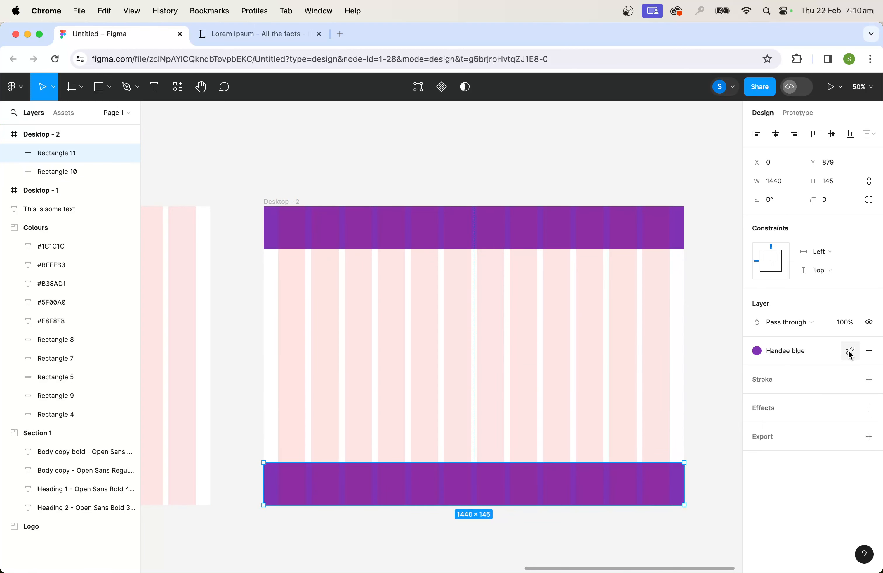
{"action": "left_click", "coordinate": [851, 352]}
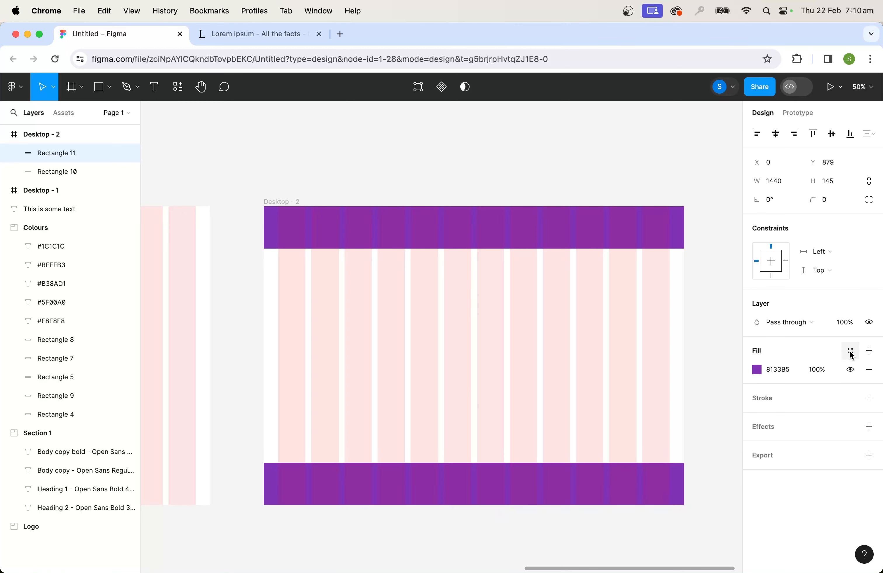
{"action": "left_click", "coordinate": [850, 352]}
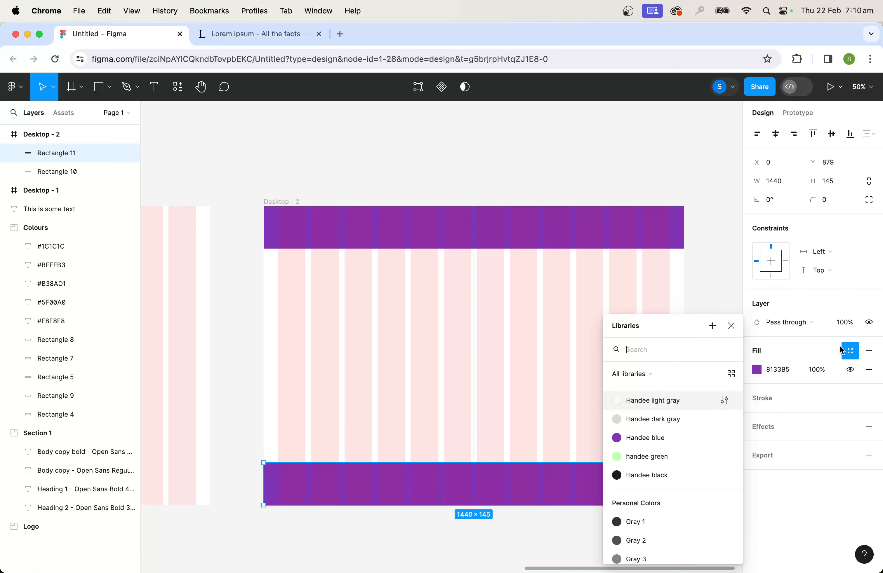
{"action": "left_click", "coordinate": [654, 420]}
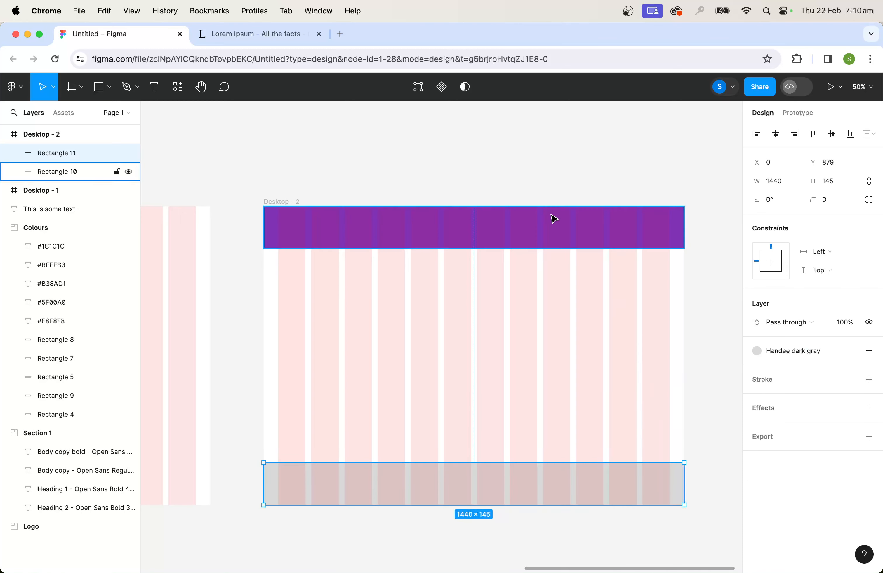
{"action": "left_click", "coordinate": [549, 185]}
- Hide the layout grids with Desktop - 2 selected and deselect the frame
{"action": "left_click", "coordinate": [280, 201]}
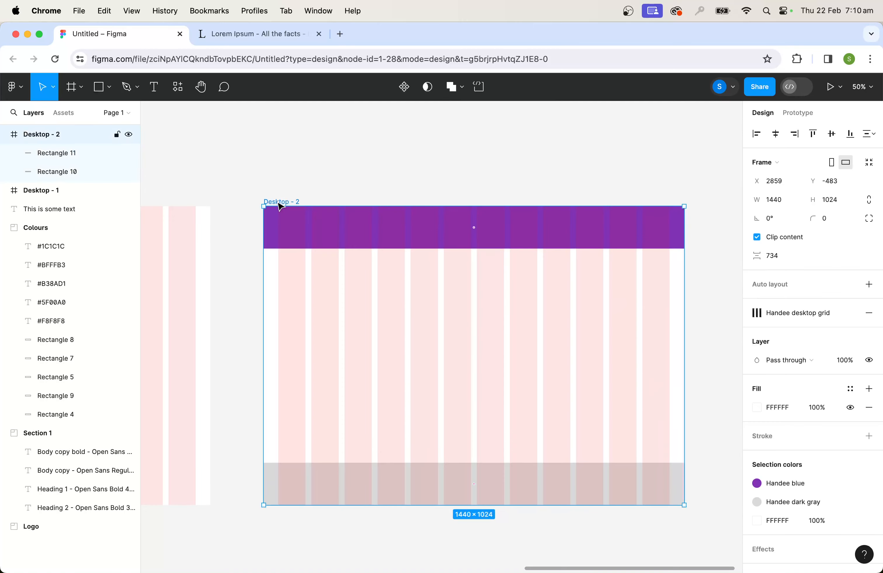
{"action": "key", "text": "shift+g"}
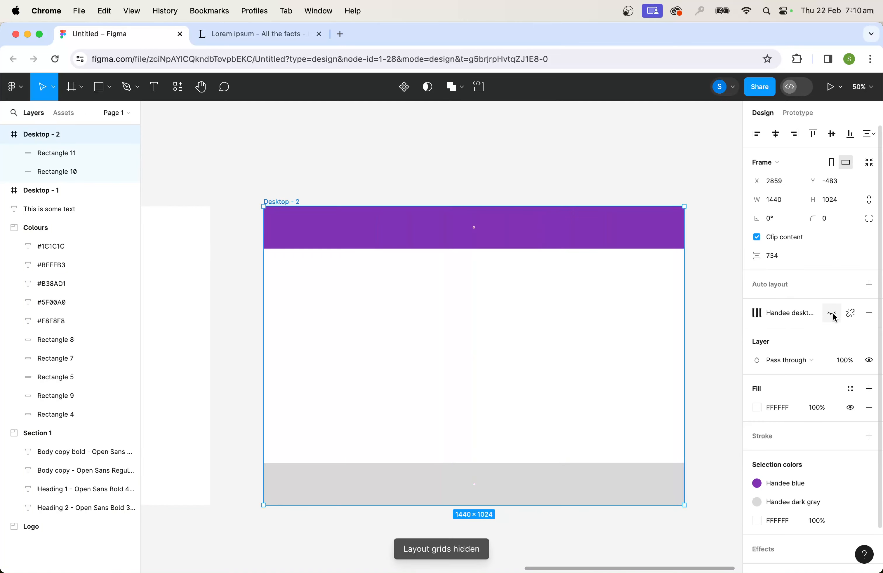
{"action": "left_click", "coordinate": [470, 171]}
- Copy the green Handee main logo from the Logo section into the purple header of Desktop - 2
{"action": "left_click_drag", "start_coordinate": [341, 175], "coordinate": [347, 152]}
{"action": "key", "text": "minus"}
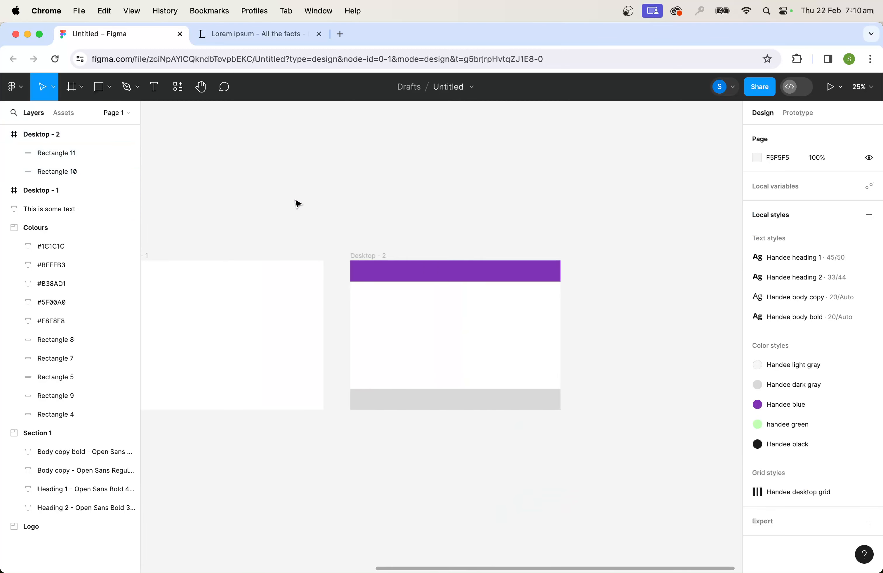
{"action": "left_click_drag", "start_coordinate": [268, 234], "coordinate": [464, 226]}
{"action": "scroll", "coordinate": [463, 226], "scroll_direction": "left", "scroll_amount": 9}
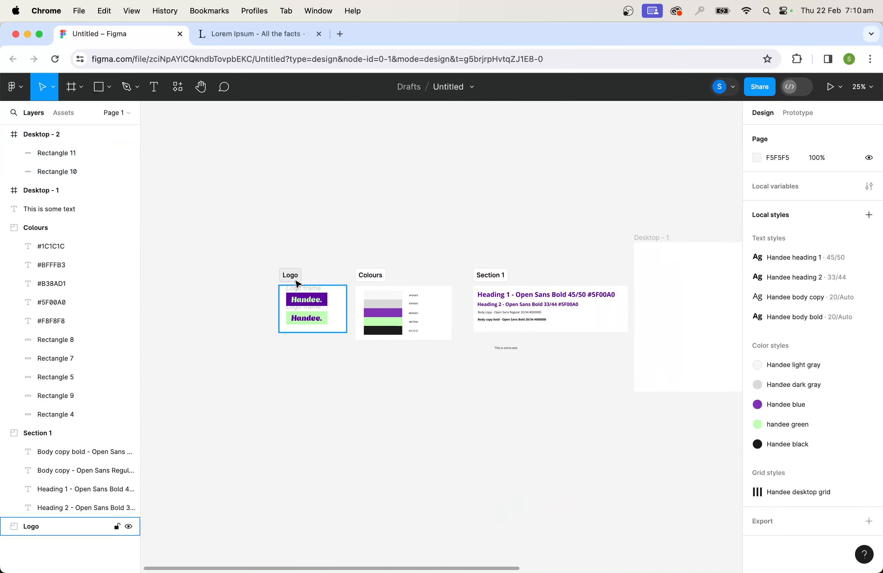
{"action": "left_click", "coordinate": [305, 303]}
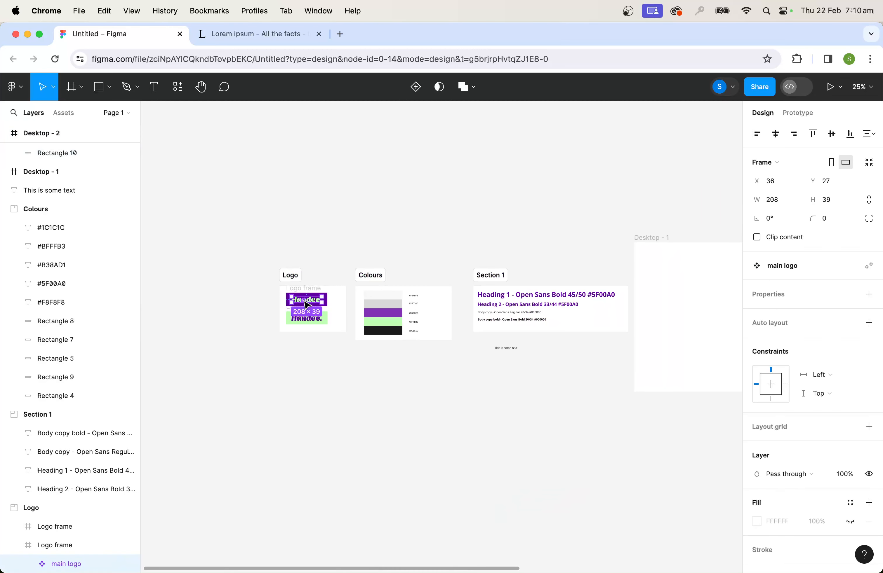
{"action": "scroll", "coordinate": [494, 330], "scroll_direction": "right", "scroll_amount": 12}
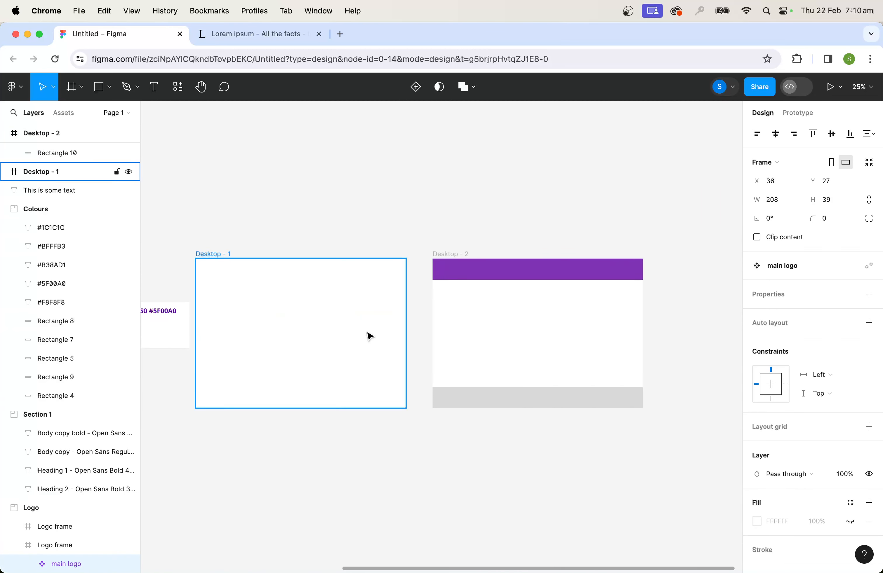
{"action": "key", "text": "plus"}
{"action": "key", "text": "plus"}
{"action": "key", "text": "space"}
{"action": "left_click_drag", "start_coordinate": [622, 194], "coordinate": [249, 246]}
{"action": "key", "text": "super+v"}
{"action": "left_click", "coordinate": [280, 177]}
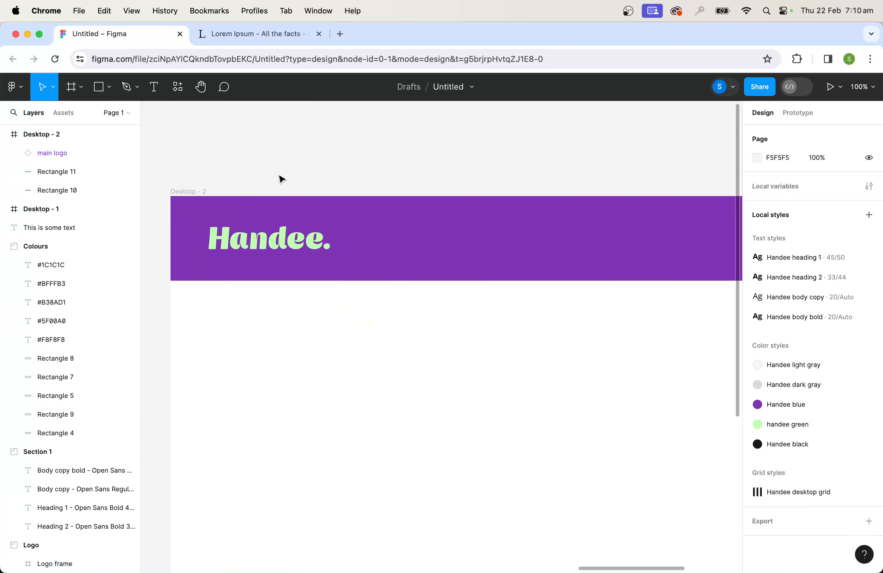
- Show the layout grid on Desktop - 2 and align the header logo with the first column at X 50, Y 52
{"action": "left_click", "coordinate": [201, 192]}
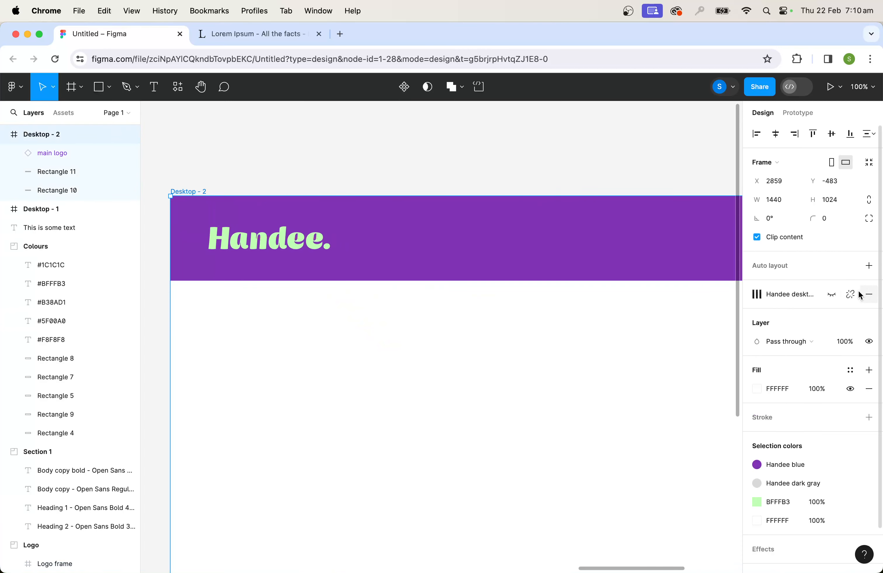
{"action": "left_click", "coordinate": [831, 296]}
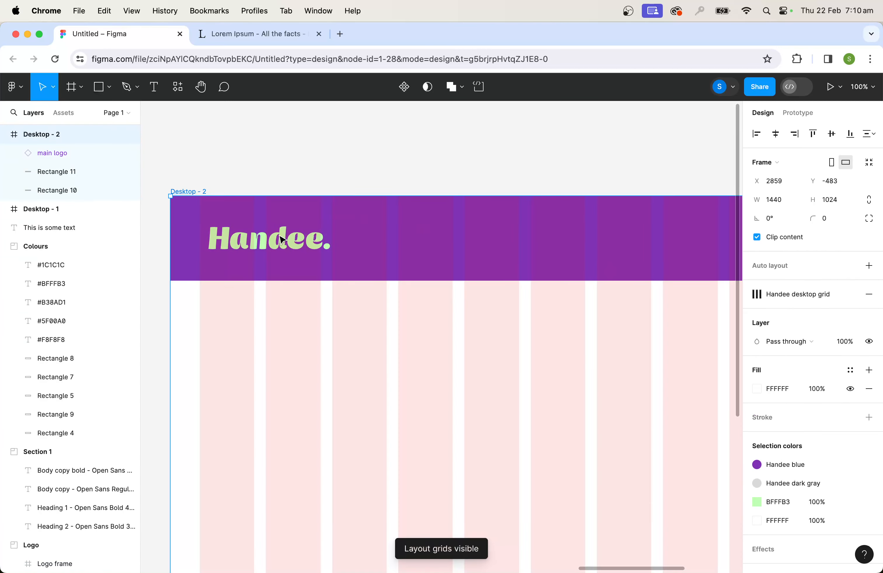
{"action": "left_click_drag", "start_coordinate": [280, 249], "coordinate": [272, 243]}
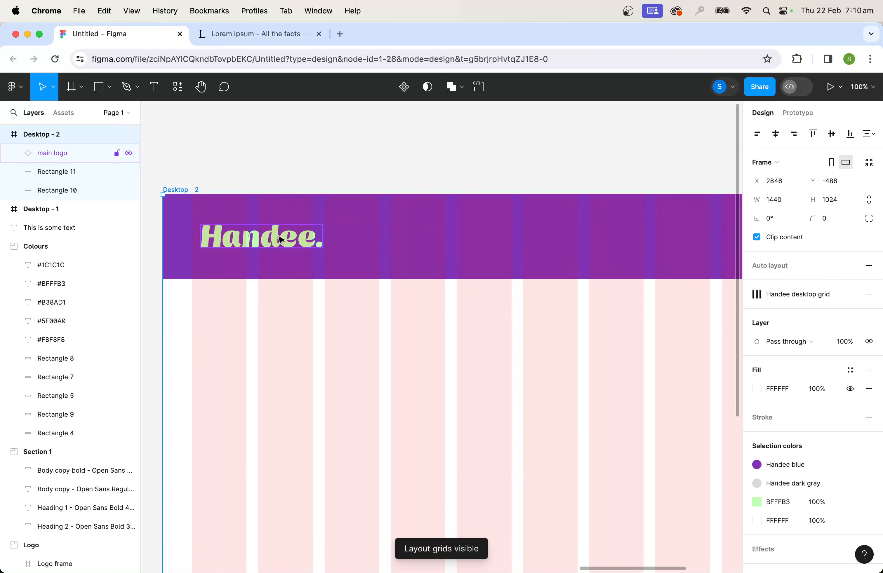
{"action": "key", "text": "Escape"}
{"action": "left_click", "coordinate": [267, 241]}
{"action": "left_click_drag", "start_coordinate": [265, 244], "coordinate": [262, 244]}
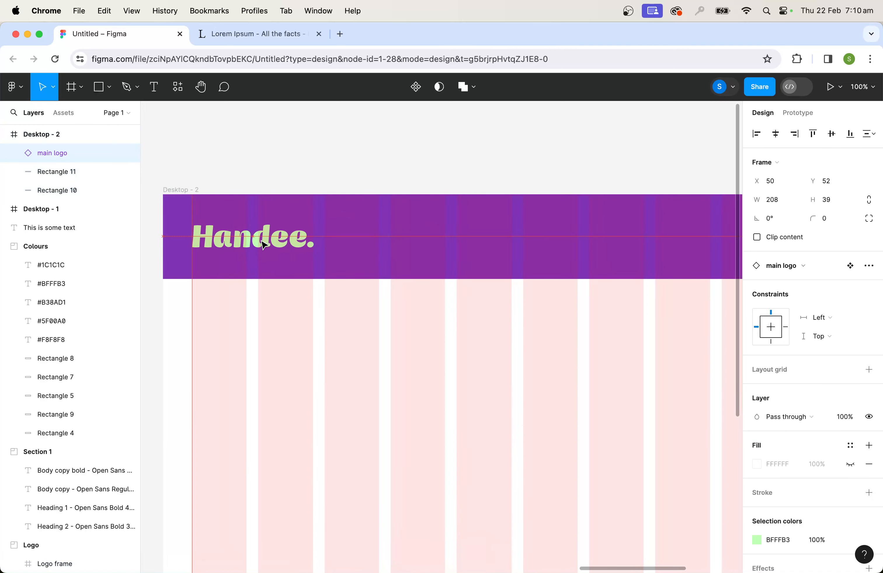
{"action": "left_click", "coordinate": [376, 183]}
- Try to add a text box of about 773 × 590 below the Desktop - 2 header and paste into it, allowing clipboard access
{"action": "key", "text": "super+minus"}
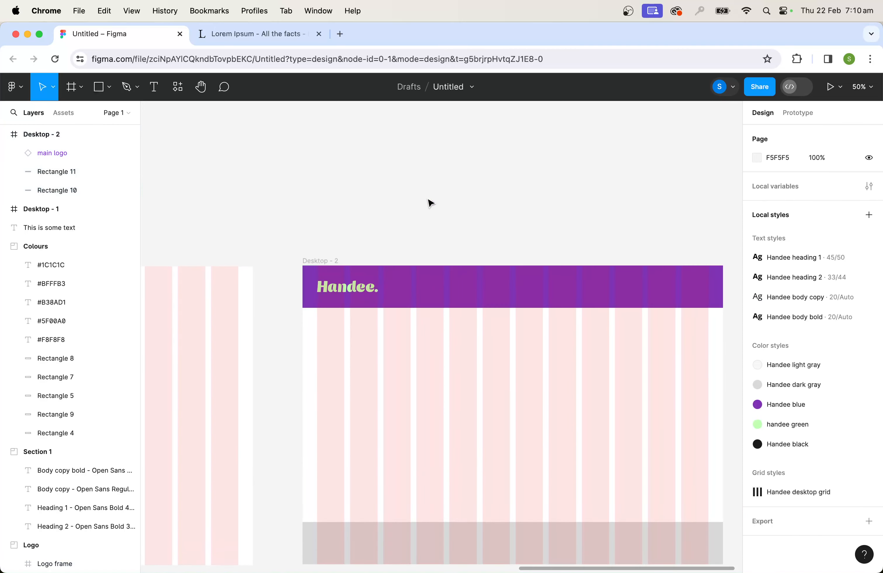
{"action": "left_click_drag", "start_coordinate": [491, 341], "coordinate": [466, 264]}
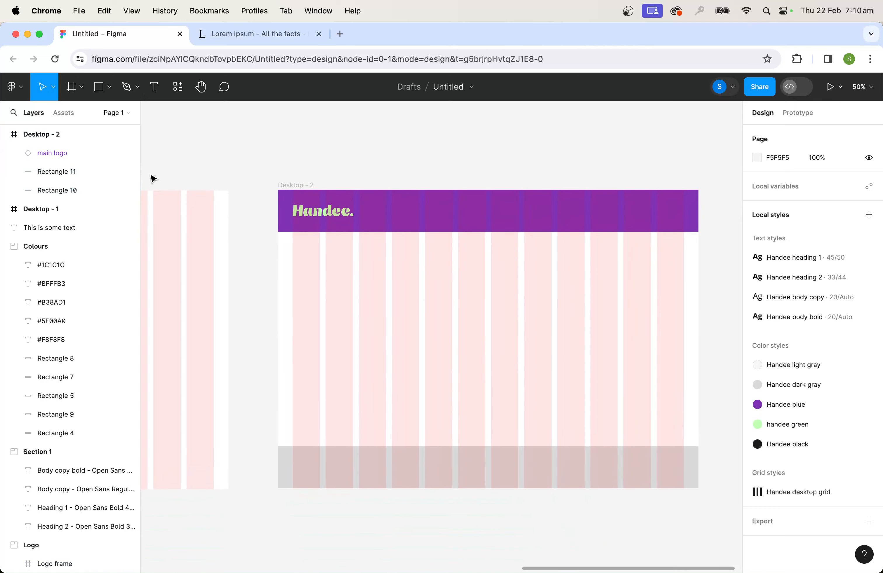
{"action": "left_click", "coordinate": [153, 87]}
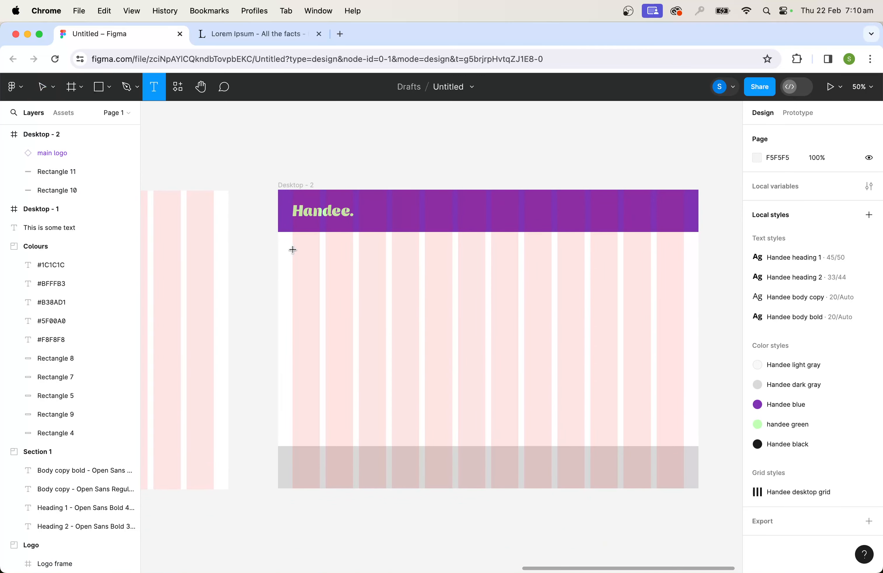
{"action": "left_click_drag", "start_coordinate": [292, 246], "coordinate": [518, 418]}
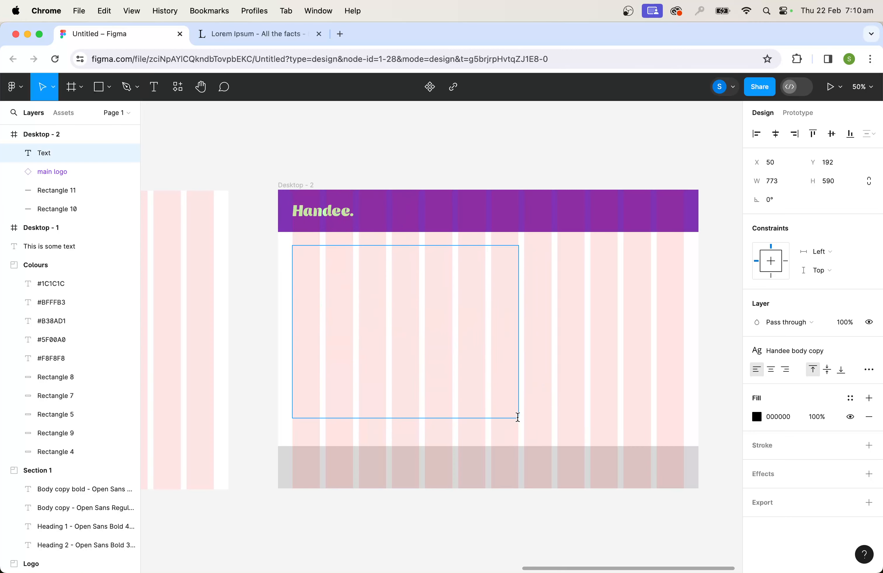
{"action": "key", "text": "Escape"}
{"action": "key", "text": "super+v"}
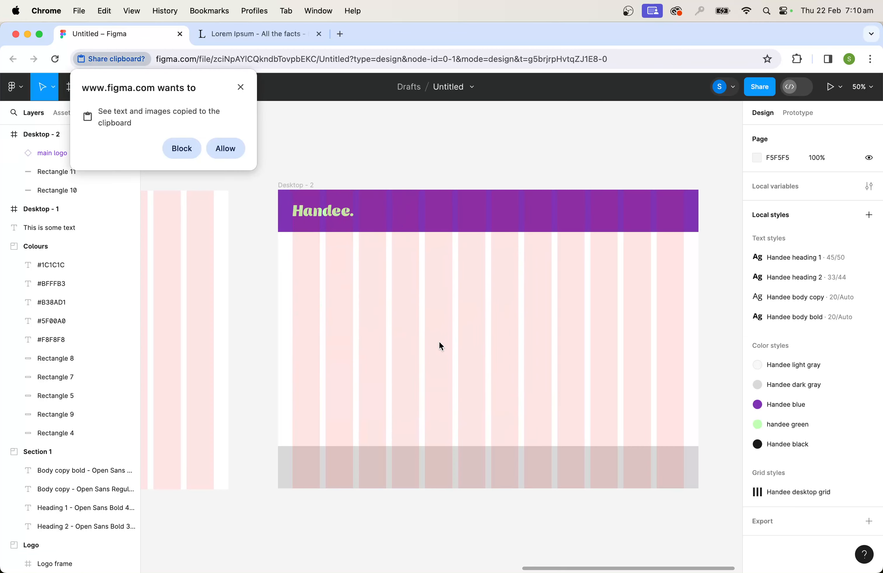
{"action": "left_click", "coordinate": [225, 149]}
{"action": "key", "text": "super+z"}
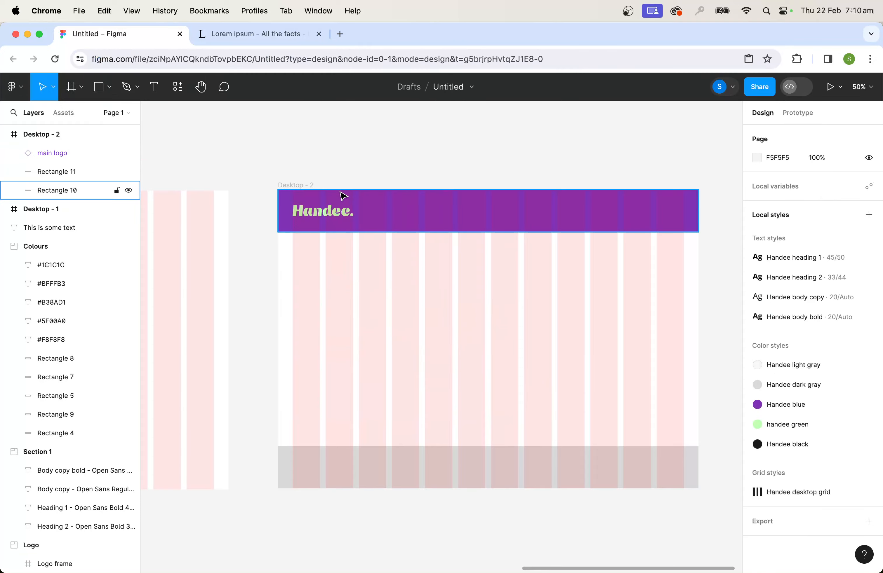
- Return to the Lorem Ipsum page for the copied paragraphs and paste them into a new 1113 × 600 text box below the Desktop - 2 header
{"action": "left_click", "coordinate": [253, 34]}
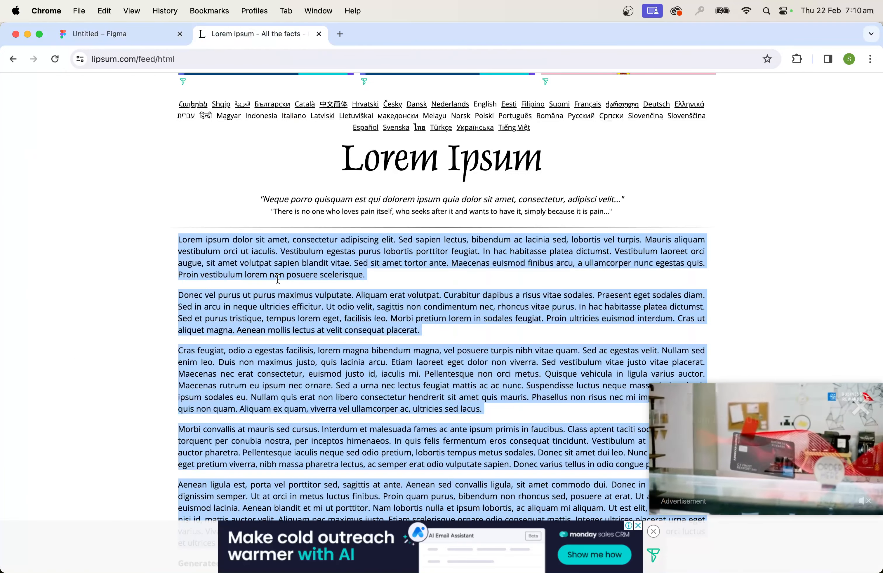
{"action": "left_click", "coordinate": [108, 35]}
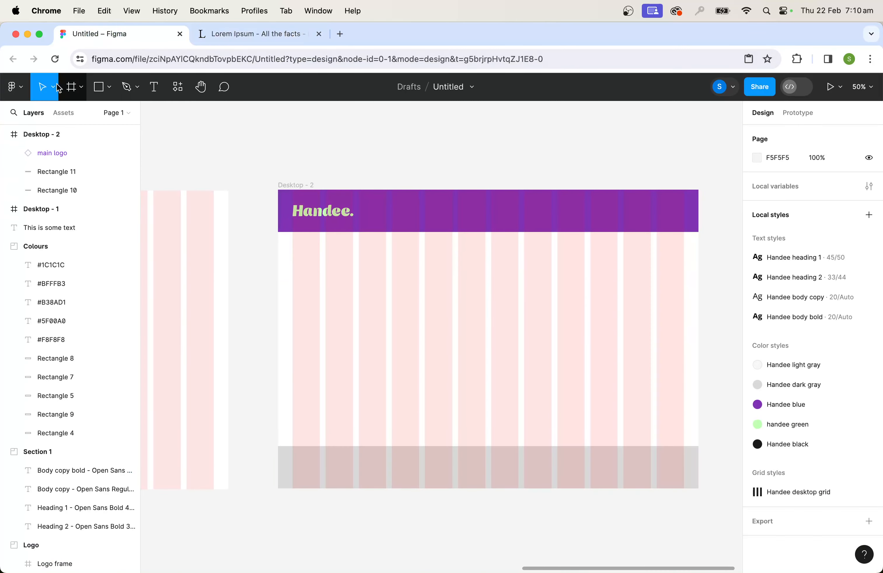
{"action": "left_click", "coordinate": [158, 89]}
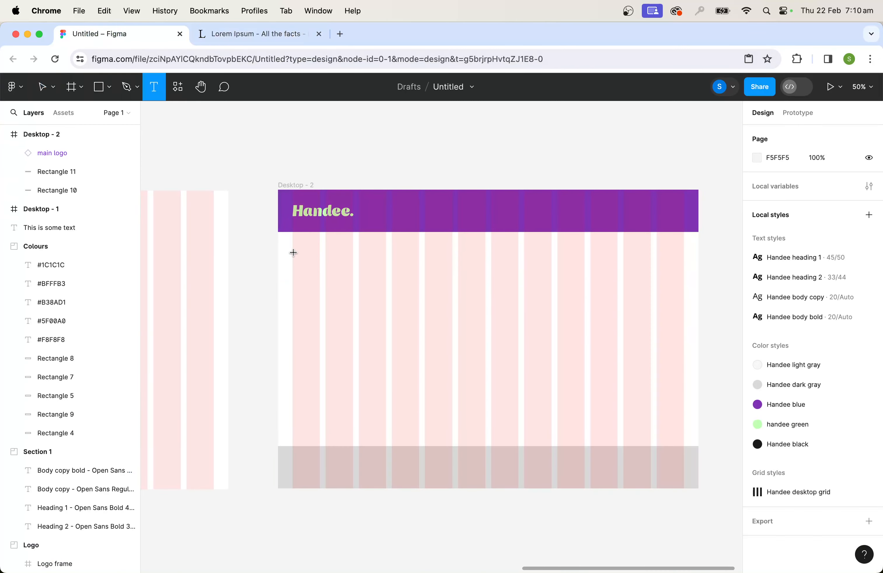
{"action": "left_click_drag", "start_coordinate": [292, 251], "coordinate": [618, 427]}
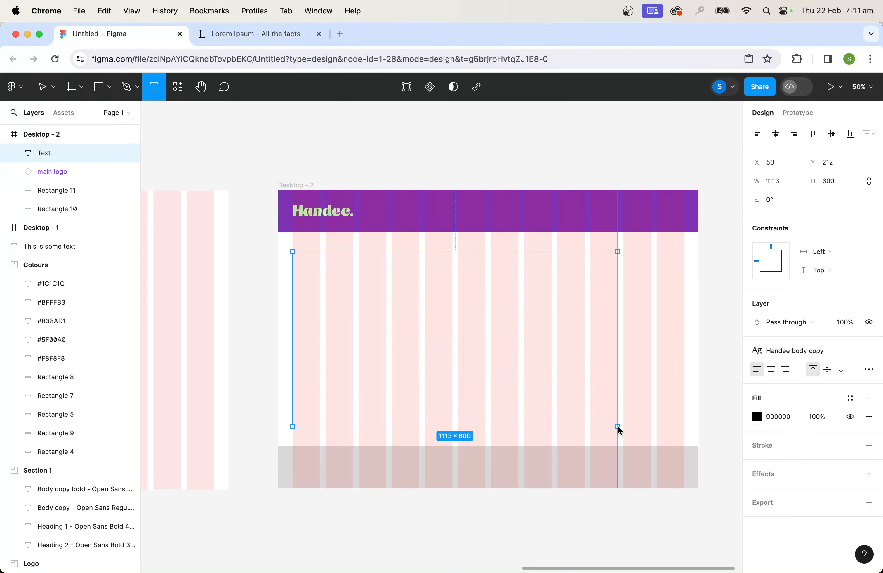
{"action": "key", "text": "cmd+v"}
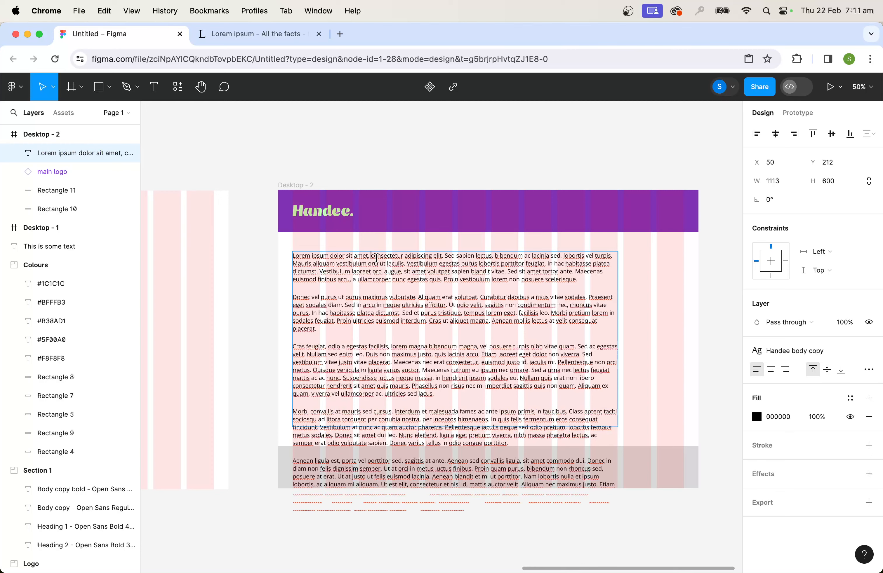
- Split "Lorem ipsum dolor sit amet," and "Donec vel purus ut purus maximus" onto their own lines, each followed by a blank line
{"action": "key", "text": "Return"}
{"action": "key", "text": "Return"}
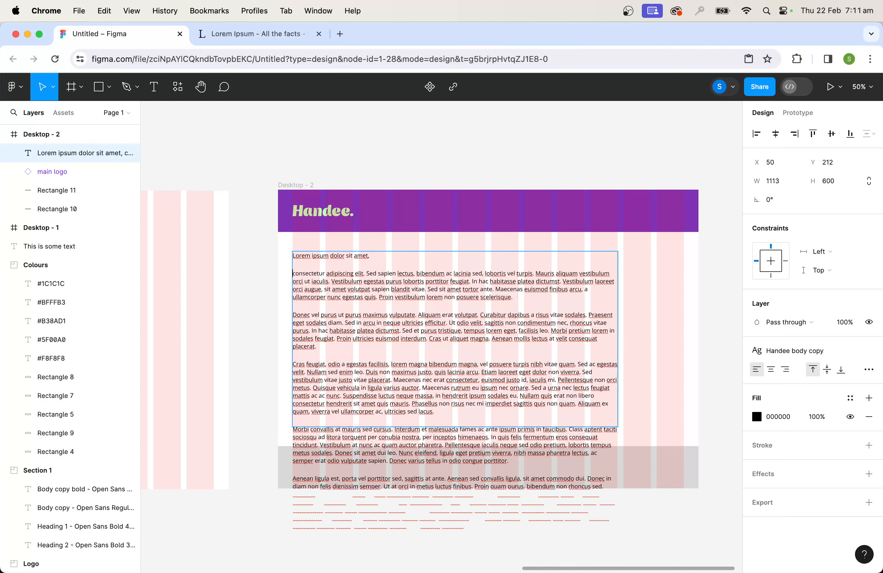
{"action": "left_click", "coordinate": [390, 315]}
{"action": "key", "text": "Return"}
{"action": "key", "text": "Return"}
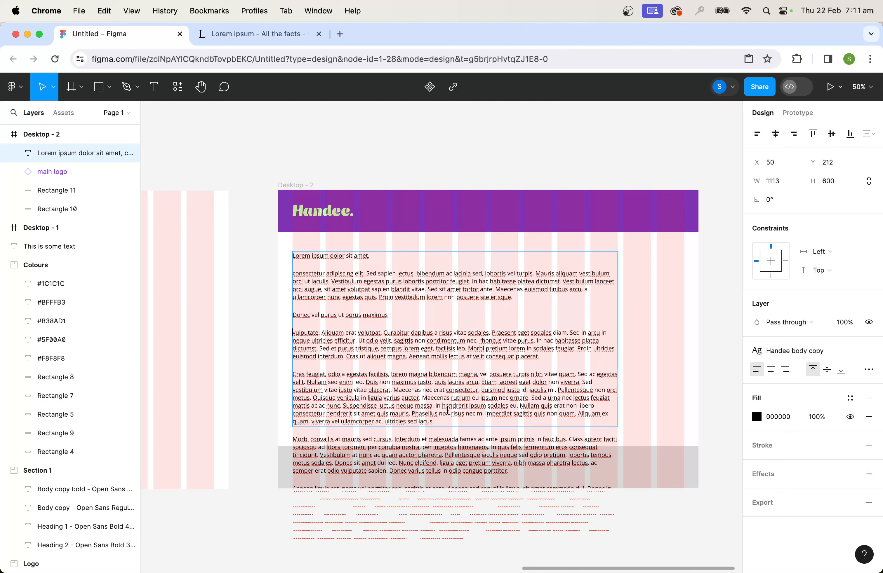
- Delete all the placeholder text after the paragraph beginning "Cras feugiat"
{"action": "left_click_drag", "start_coordinate": [435, 422], "coordinate": [591, 569]}
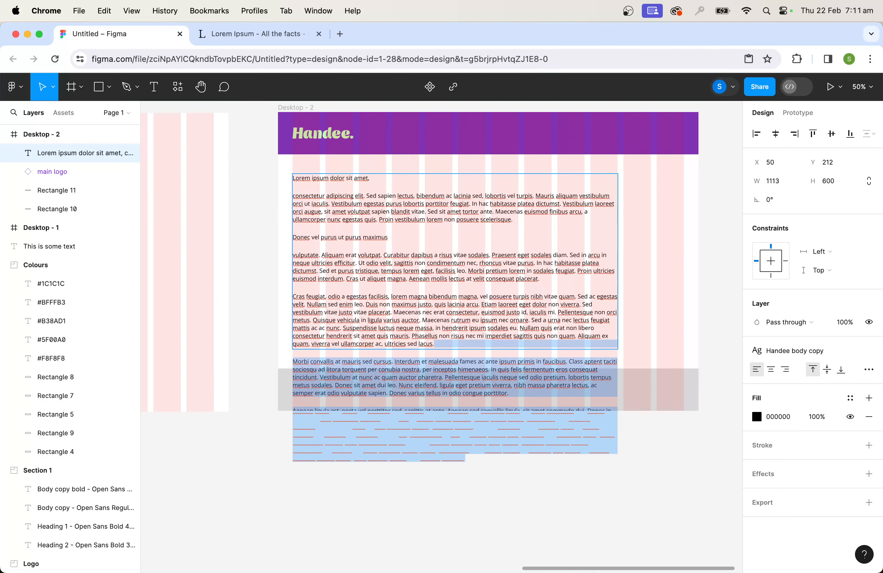
{"action": "key", "text": "BackSpace"}
{"action": "scroll", "coordinate": [343, 241], "scroll_direction": "up", "scroll_amount": 5}
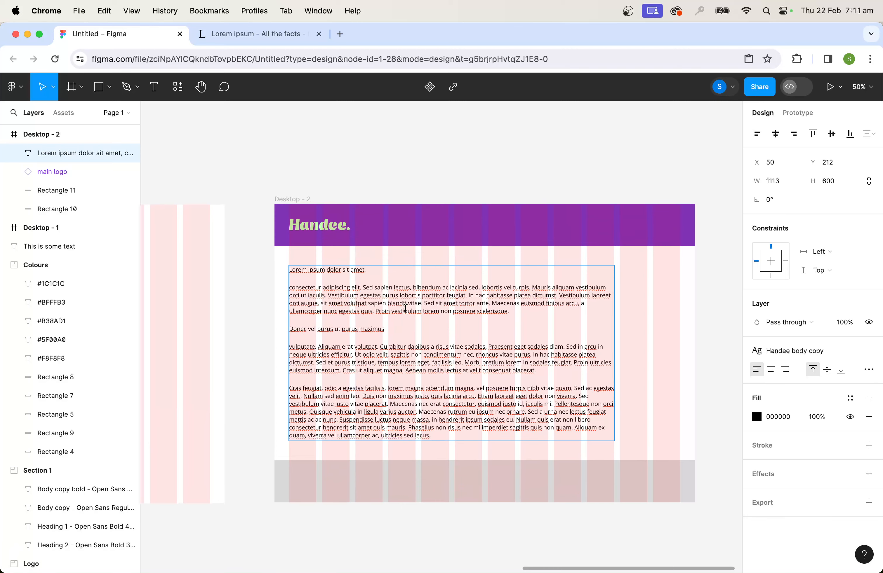
- Detach the Handee body copy style from all the text in the pasted text box
{"action": "triple_click", "coordinate": [329, 272]}
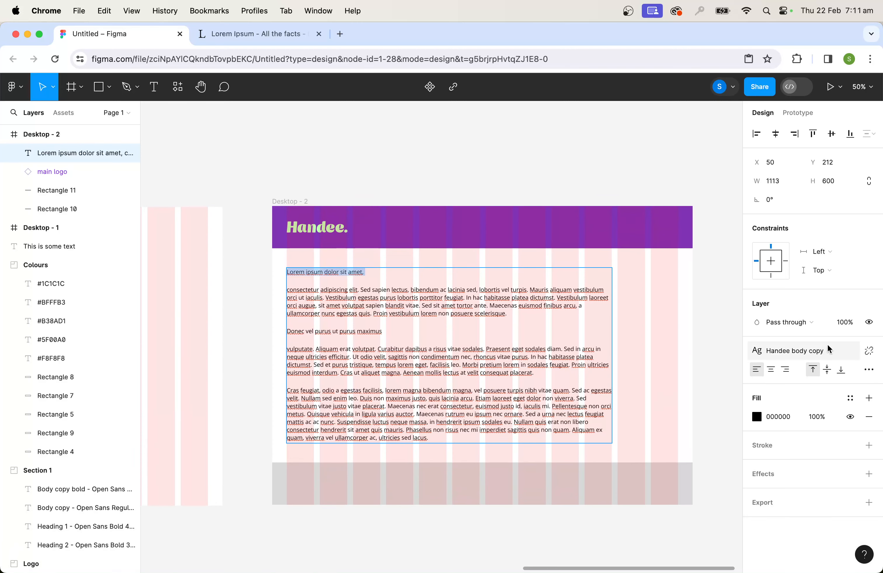
{"action": "left_click", "coordinate": [869, 350]}
{"action": "left_click", "coordinate": [508, 333]}
{"action": "key", "text": "super+a"}
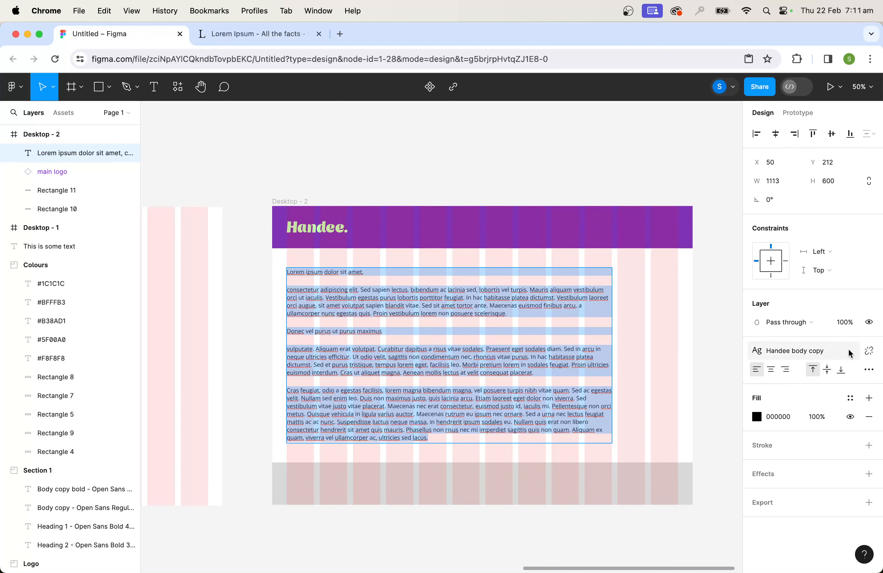
{"action": "left_click", "coordinate": [869, 350]}
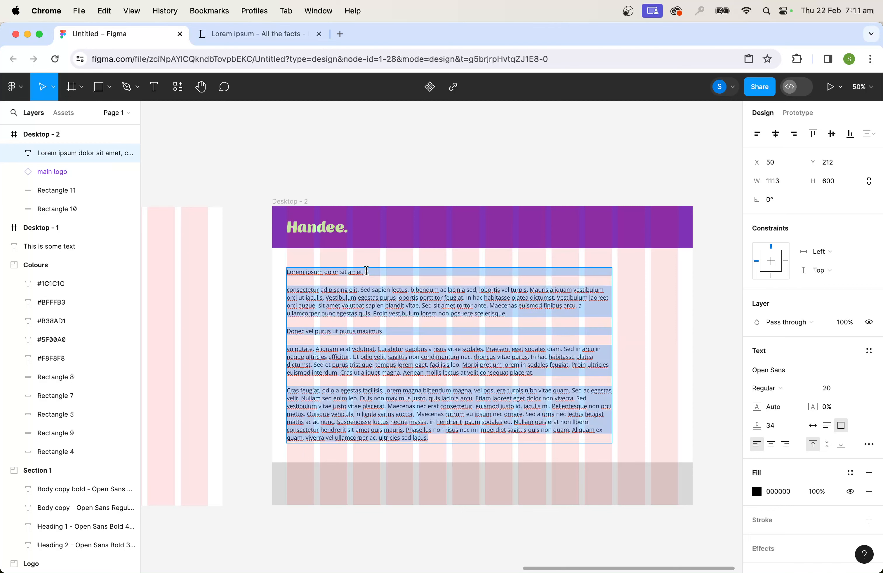
- Apply the Handee heading 1 style to the line "Lorem ipsum dolor sit amet,"
{"action": "left_click", "coordinate": [377, 274]}
{"action": "left_click_drag", "start_coordinate": [380, 273], "coordinate": [270, 274]}
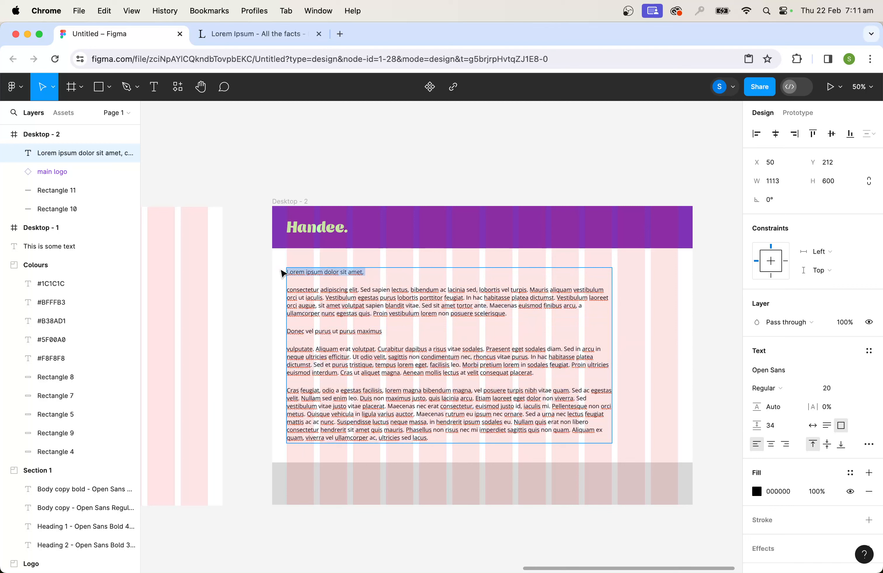
{"action": "left_click", "coordinate": [868, 351]}
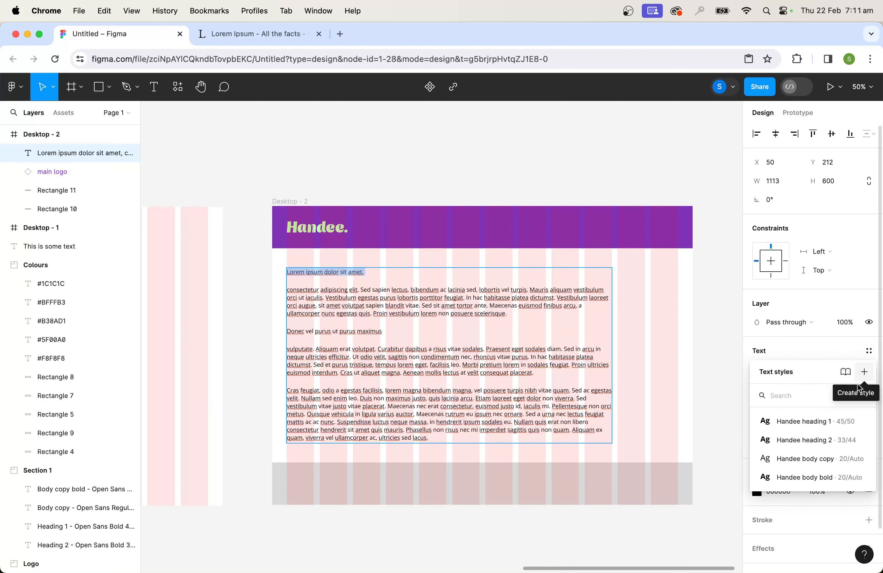
{"action": "left_click", "coordinate": [800, 424]}
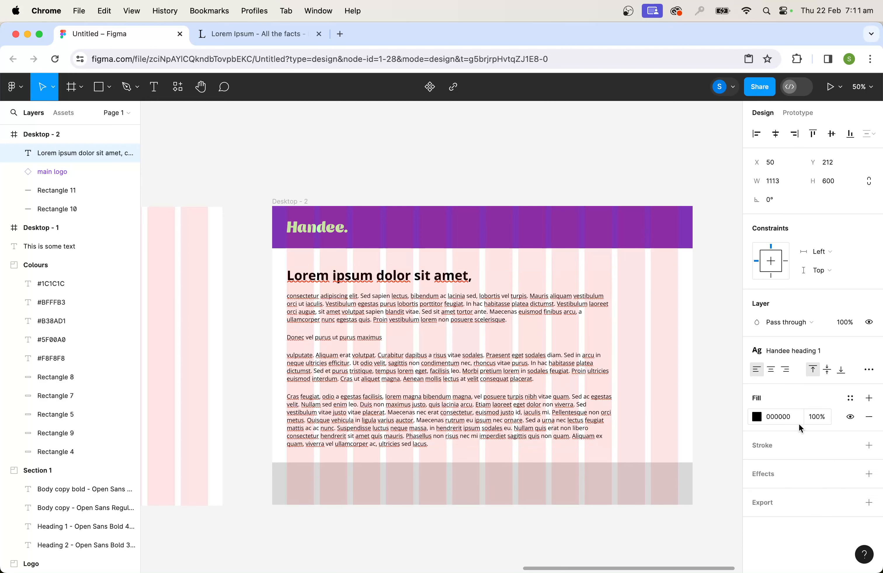
- Apply the Handee body copy style to the paragraph beginning "consectetur adipiscing elit"
{"action": "left_click", "coordinate": [326, 294]}
{"action": "mouse_move", "coordinate": [291, 291]}
{"action": "left_mouse_down"}
{"action": "mouse_move", "coordinate": [569, 351]}
{"action": "mouse_move", "coordinate": [528, 320]}
{"action": "mouse_move", "coordinate": [279, 295]}
{"action": "left_mouse_up"}
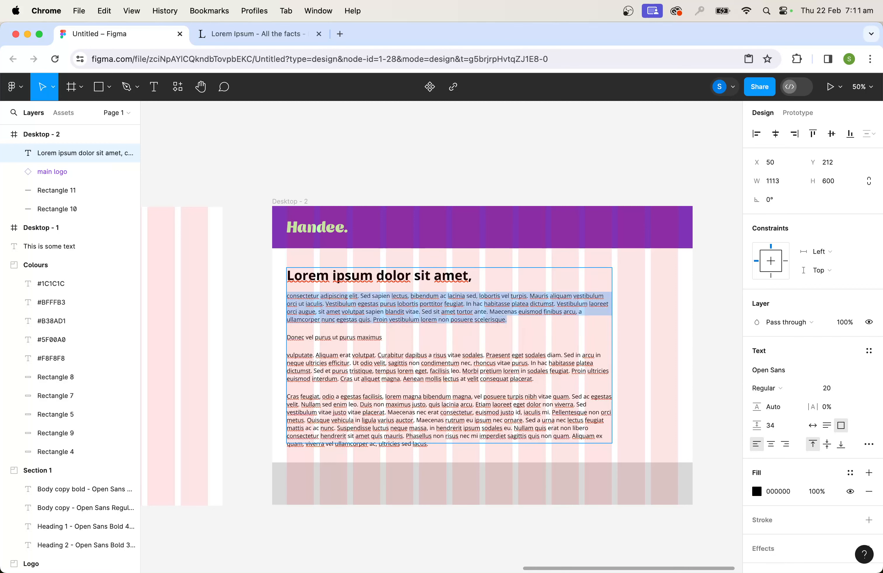
{"action": "left_click", "coordinate": [865, 353]}
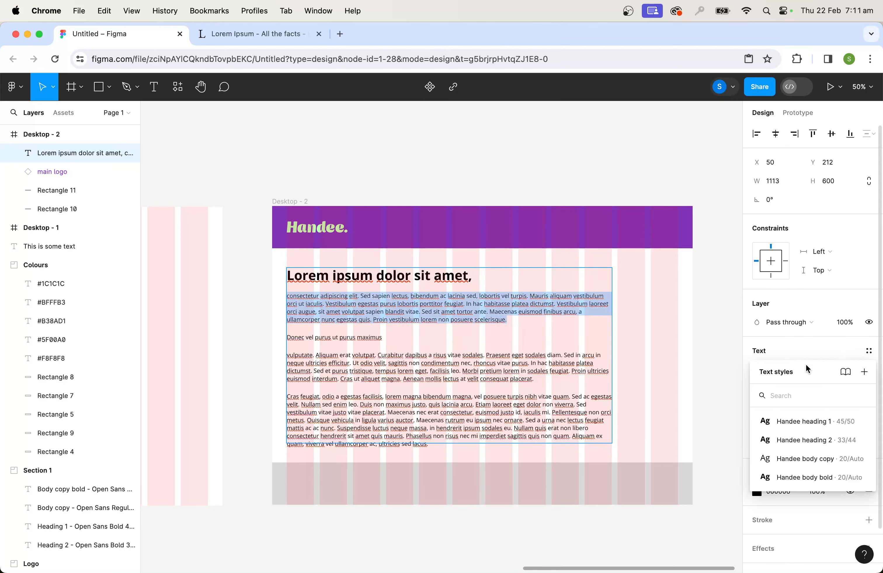
{"action": "left_click", "coordinate": [792, 460]}
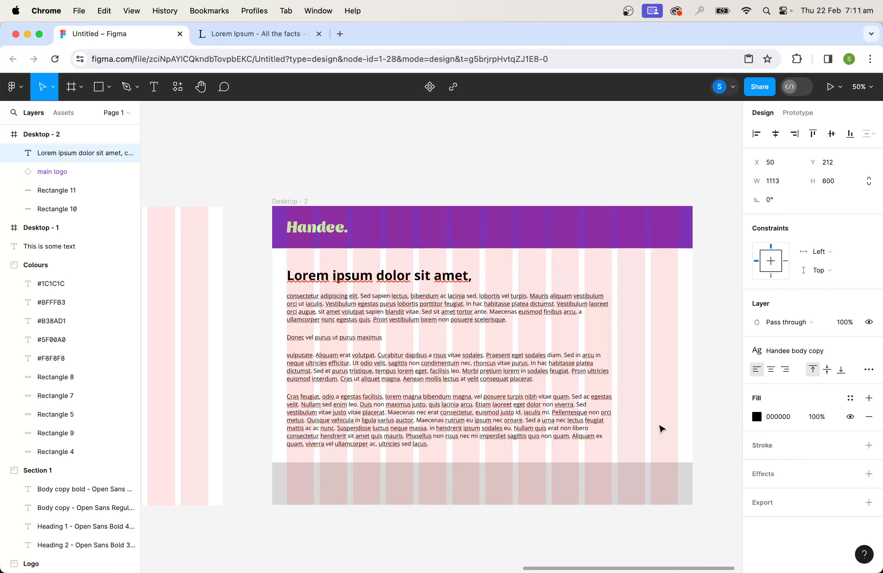
- Apply the Handee heading 2 style to the line "Donec vel purus ut purus maximus"
{"action": "left_click_drag", "start_coordinate": [429, 337], "coordinate": [277, 333]}
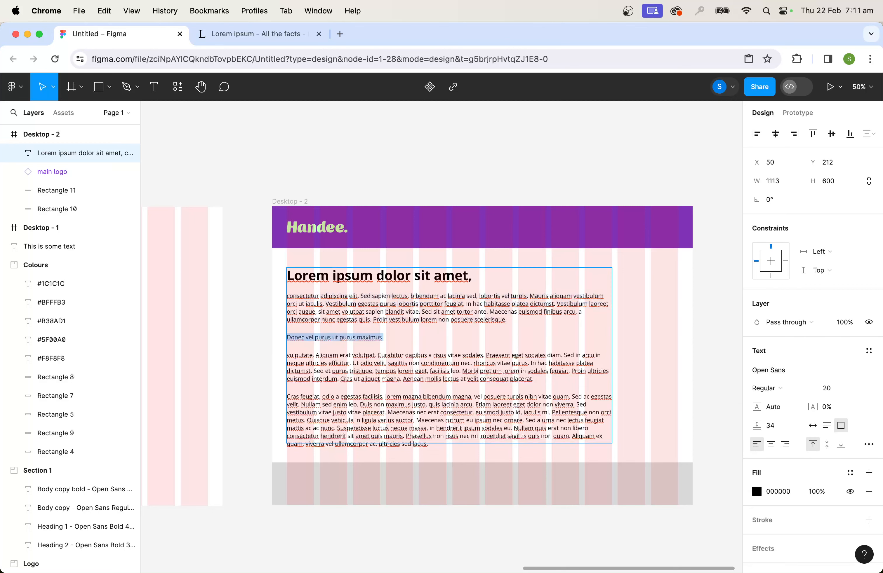
{"action": "left_click", "coordinate": [868, 351]}
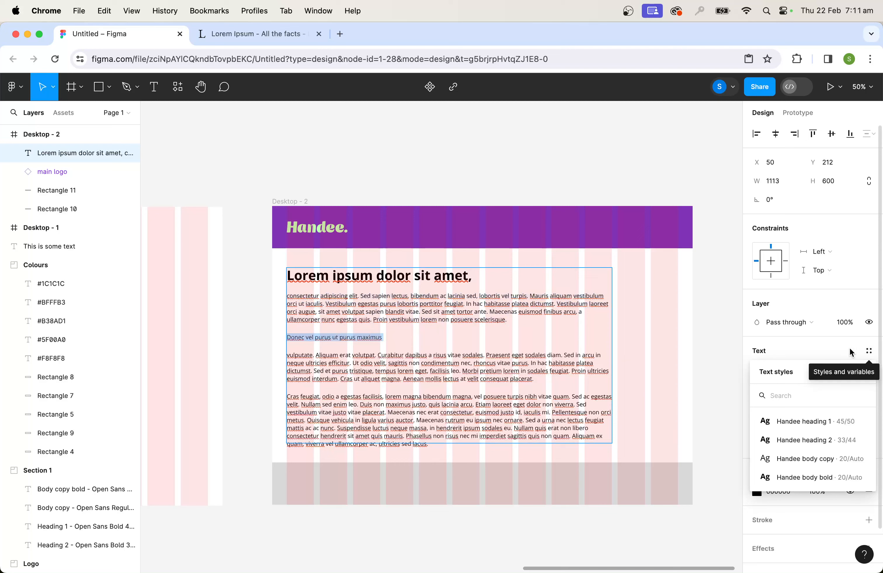
{"action": "left_click", "coordinate": [796, 440]}
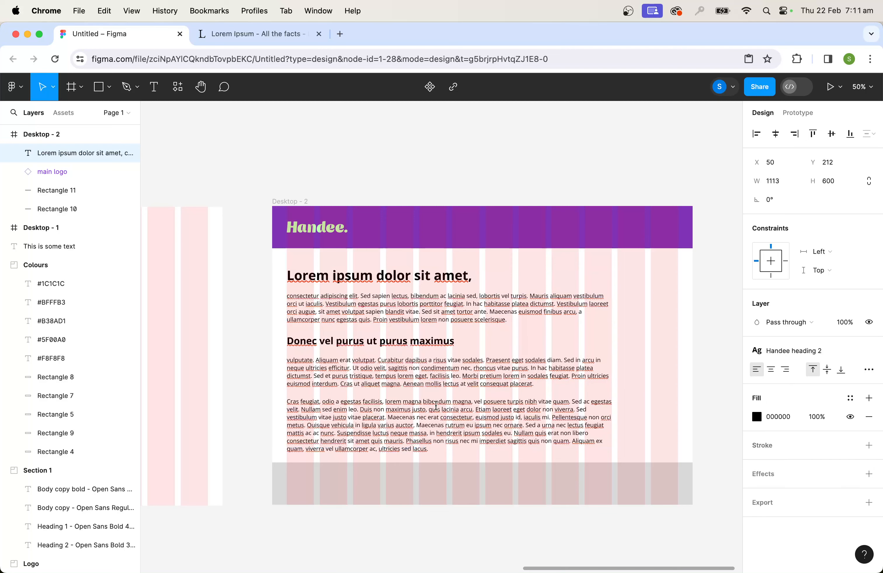
- Apply the Handee body bold style to a phrase around "quis lacinia" and another around "nec, rhoncus" in the two lower paragraphs
{"action": "left_click_drag", "start_coordinate": [468, 413], "coordinate": [421, 411]}
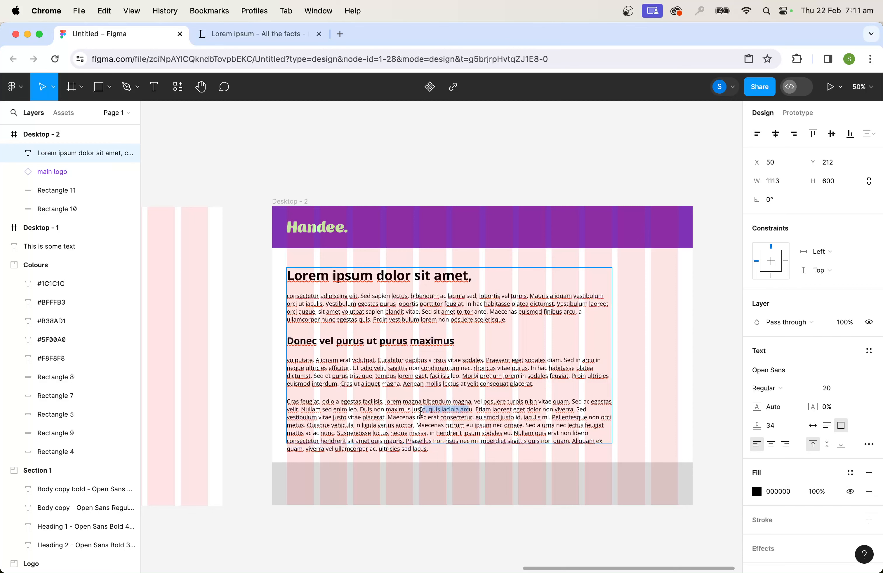
{"action": "left_click", "coordinate": [868, 350]}
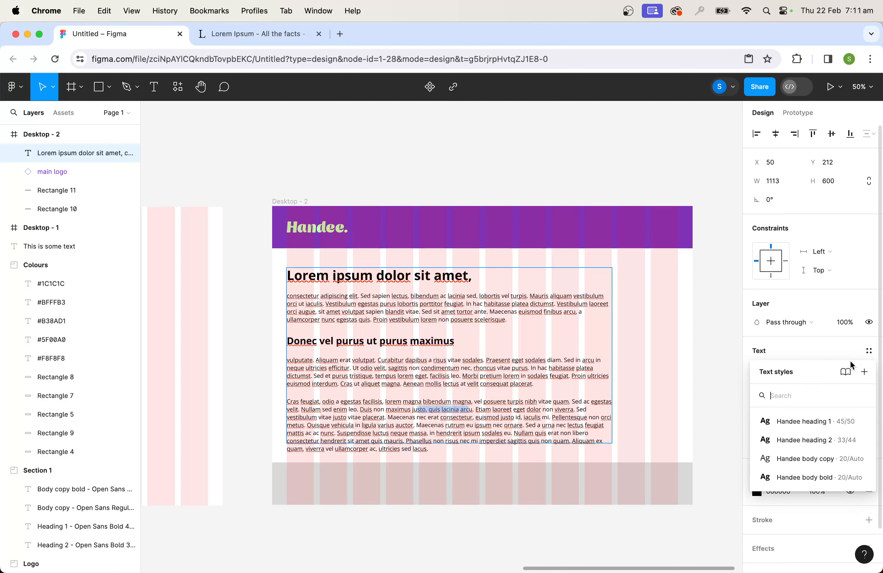
{"action": "left_click", "coordinate": [802, 477]}
{"action": "left_click_drag", "start_coordinate": [503, 368], "coordinate": [444, 368]}
{"action": "left_click", "coordinate": [868, 350]}
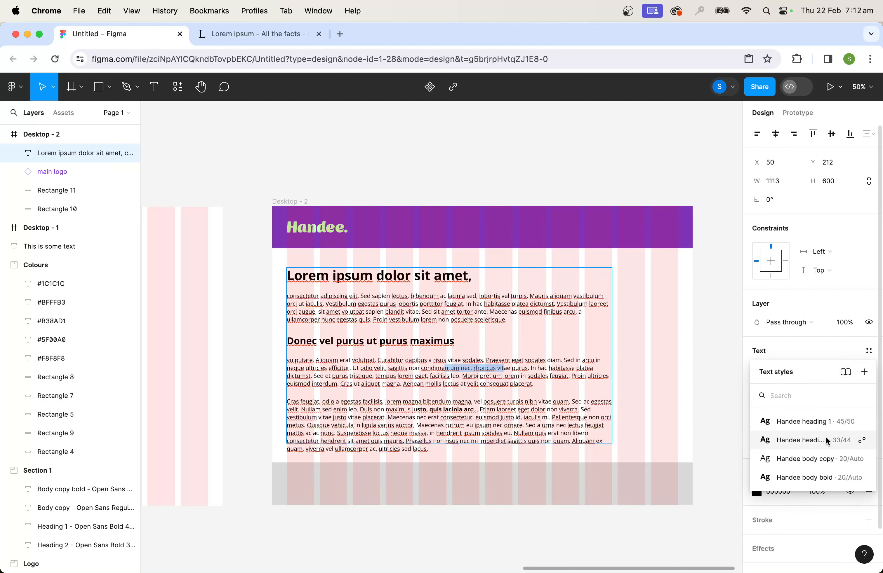
{"action": "left_click", "coordinate": [802, 476]}
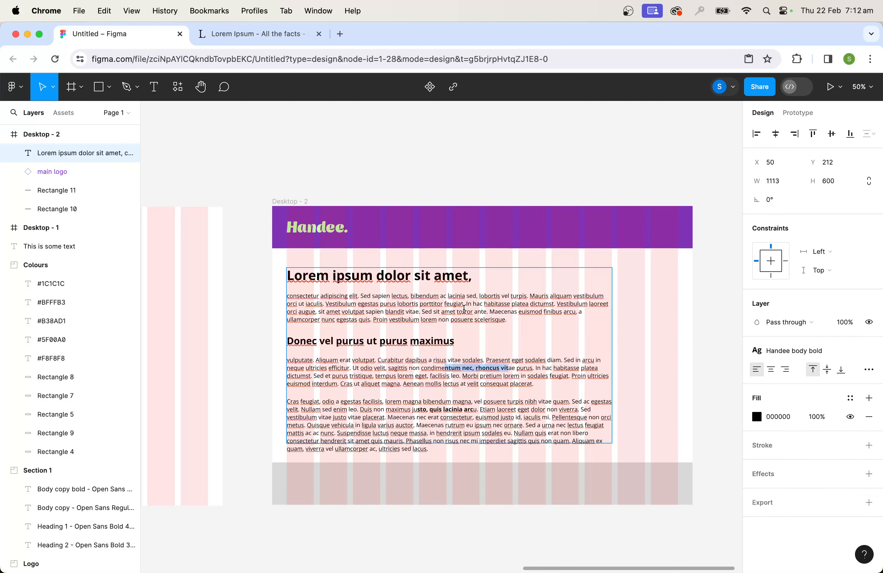
- Replace the style on the phrase around "lobortis porttitor feugiat." in the first paragraph with Handee body bold
{"action": "left_click_drag", "start_coordinate": [463, 309], "coordinate": [390, 301]}
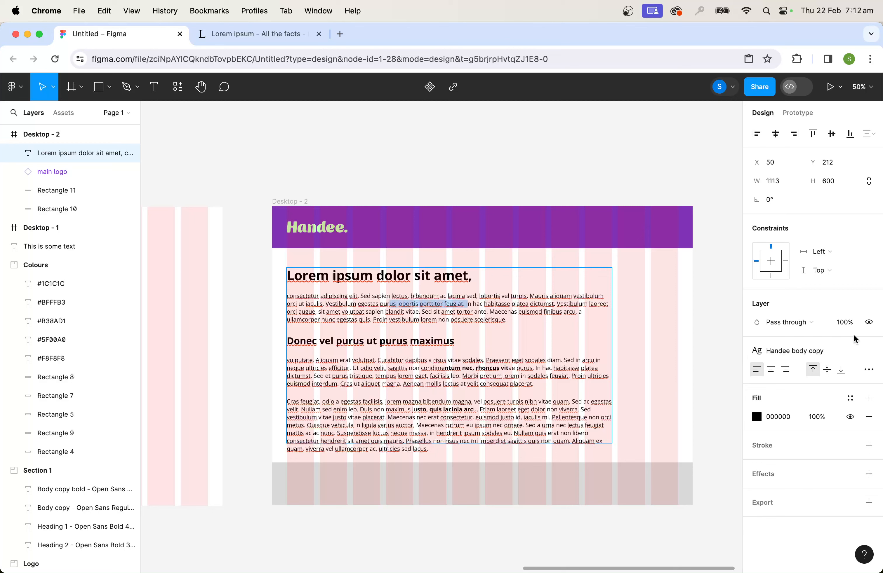
{"action": "mouse_move", "coordinate": [864, 358]}
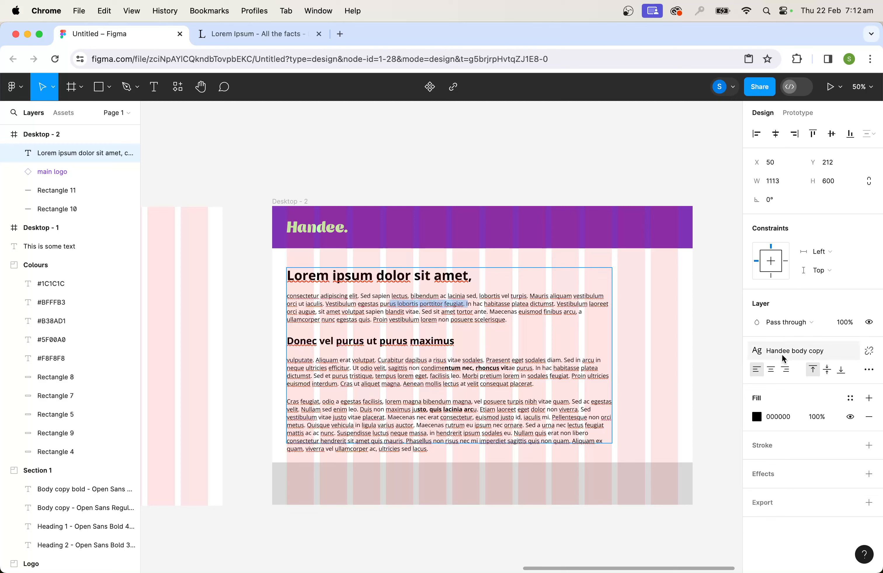
{"action": "left_click", "coordinate": [868, 351]}
{"action": "left_click", "coordinate": [868, 352]}
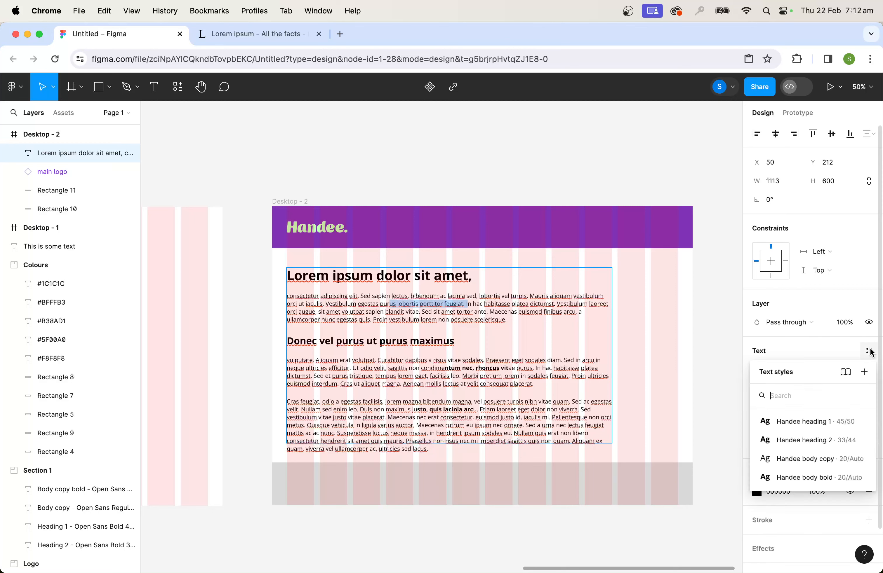
{"action": "left_click", "coordinate": [802, 478]}
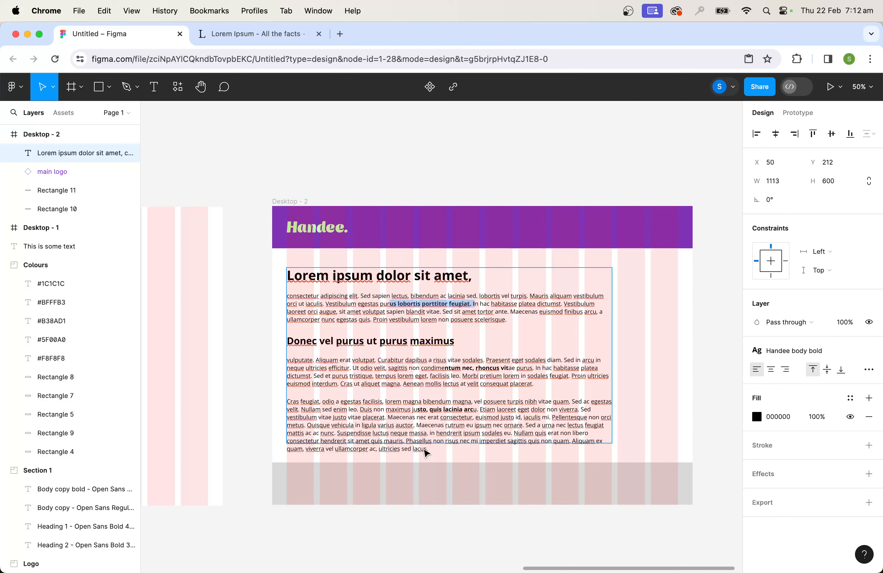
- Replace the mixed text styling of the two paragraphs under the second heading with the Handee body copy style
{"action": "left_click", "coordinate": [408, 409]}
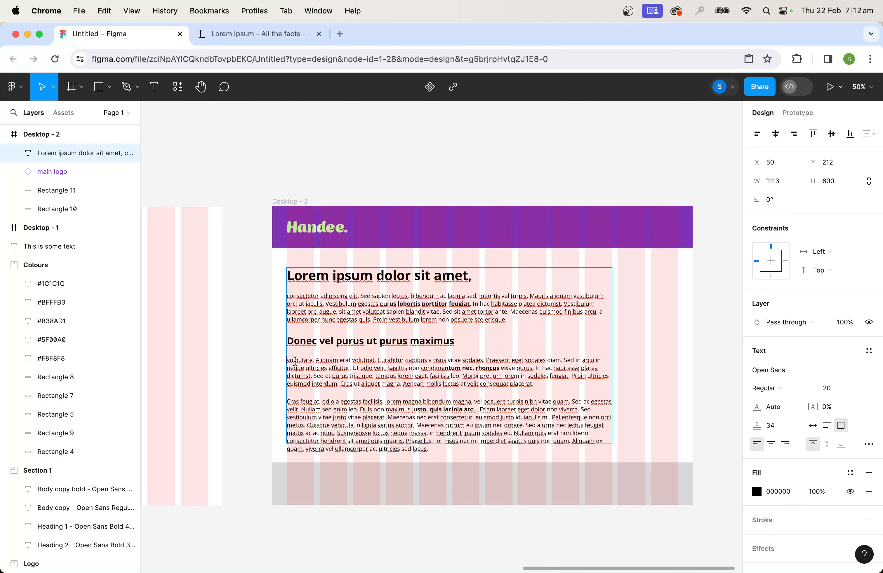
{"action": "left_click_drag", "start_coordinate": [295, 361], "coordinate": [487, 452]}
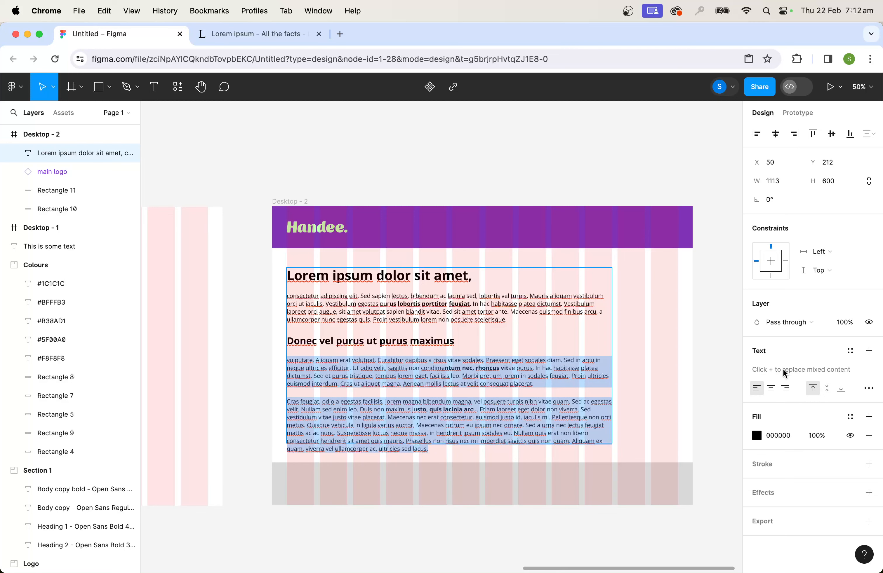
{"action": "left_click", "coordinate": [868, 351]}
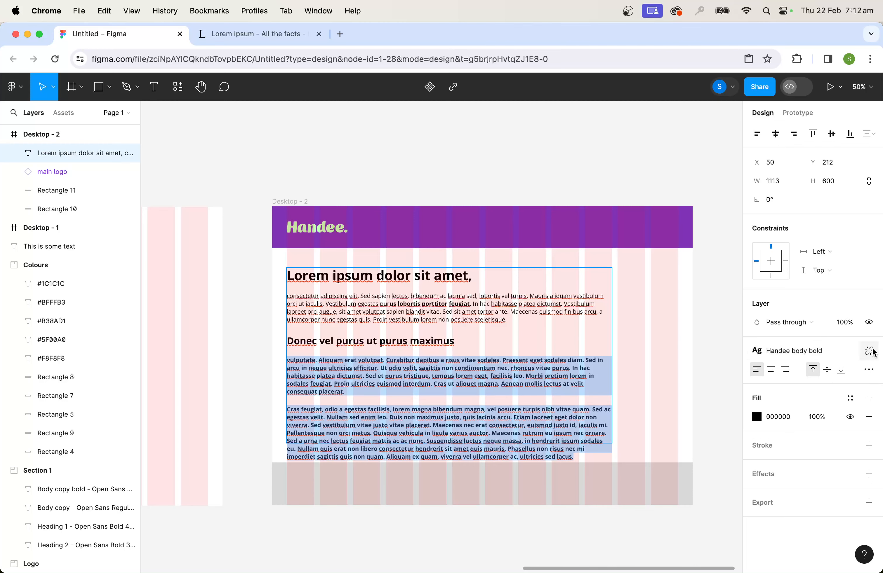
{"action": "left_click", "coordinate": [870, 351]}
{"action": "left_click", "coordinate": [869, 352]}
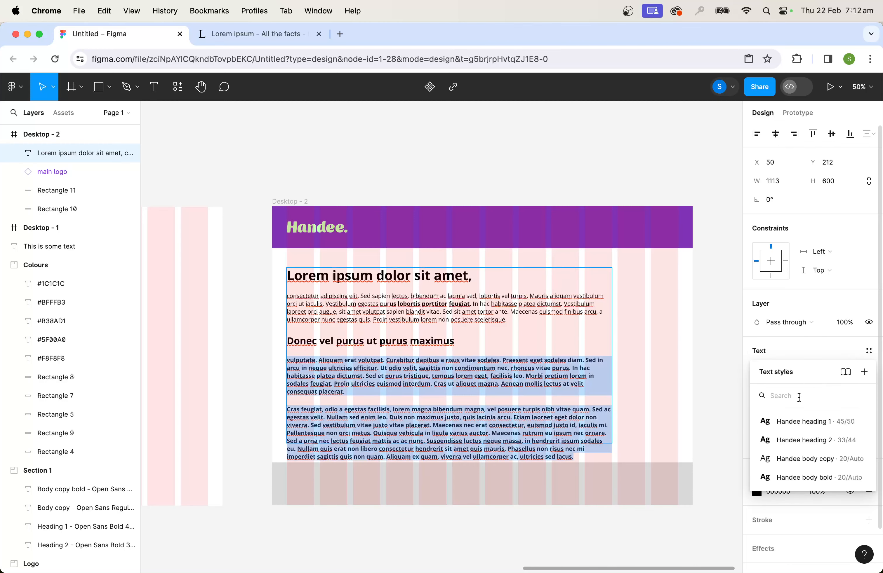
{"action": "left_click", "coordinate": [791, 461]}
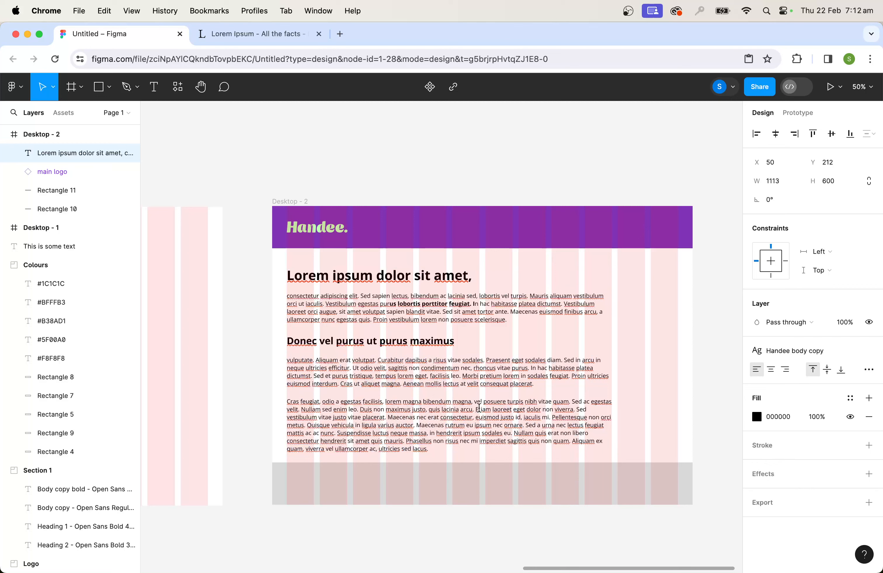
- Finish editing the page's text block and hide the layout grids so the Desktop - 2 design shows without column overlays
{"action": "left_click_drag", "start_coordinate": [477, 367], "coordinate": [425, 371]}
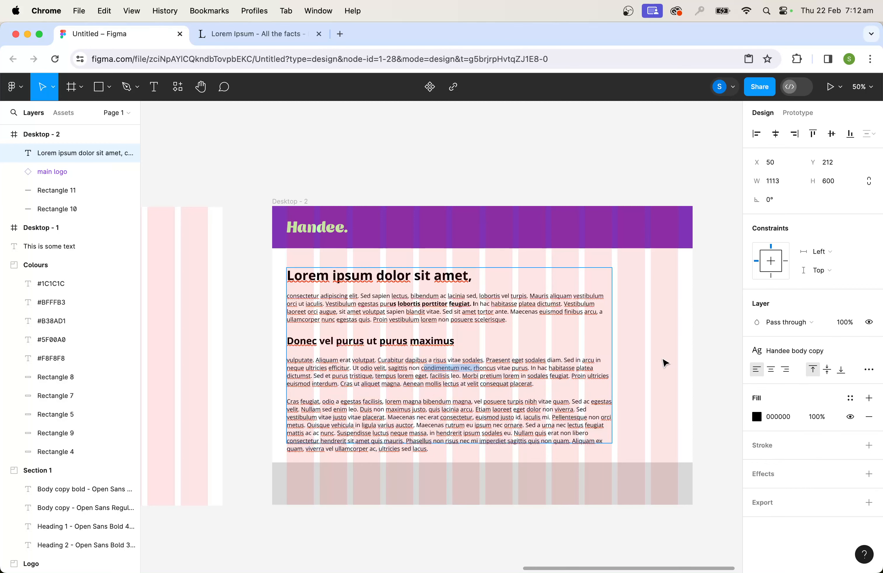
{"action": "key", "text": "Escape"}
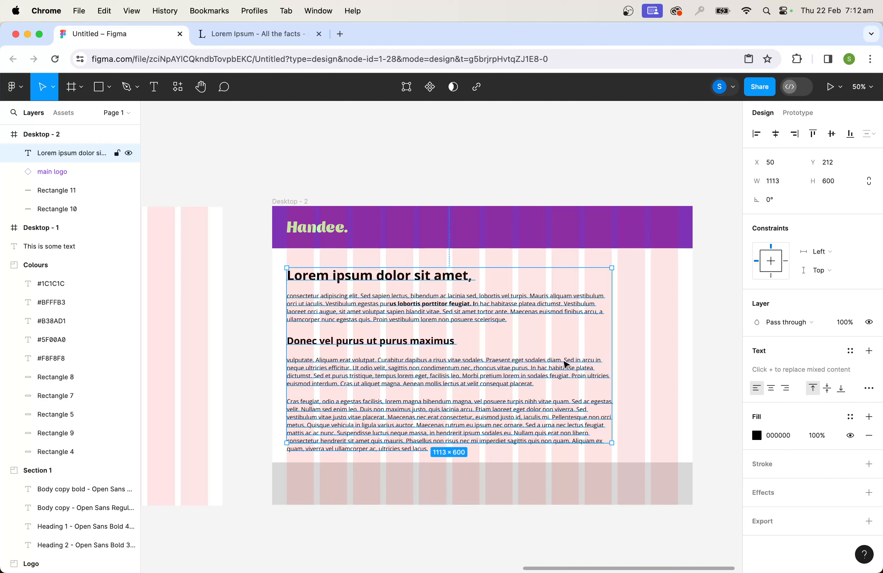
{"action": "left_click", "coordinate": [687, 314]}
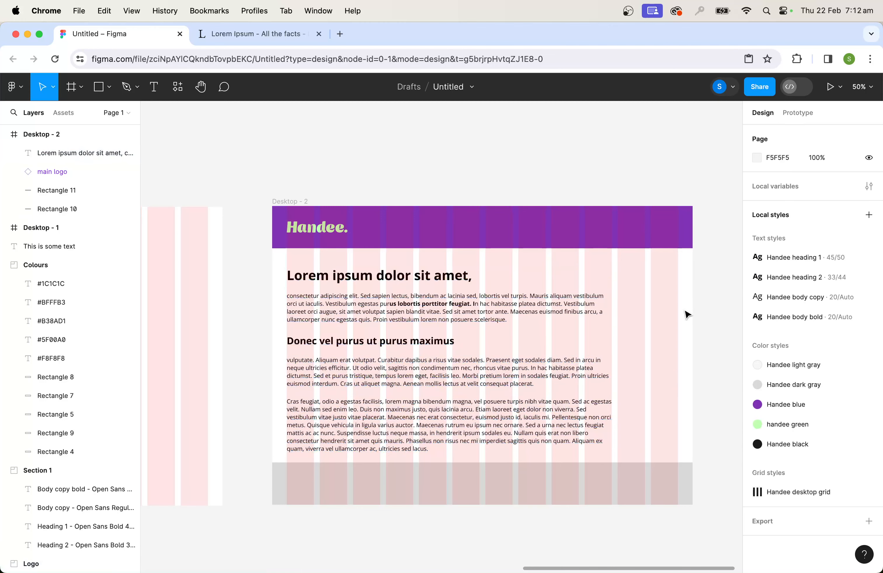
{"action": "left_click", "coordinate": [289, 201]}
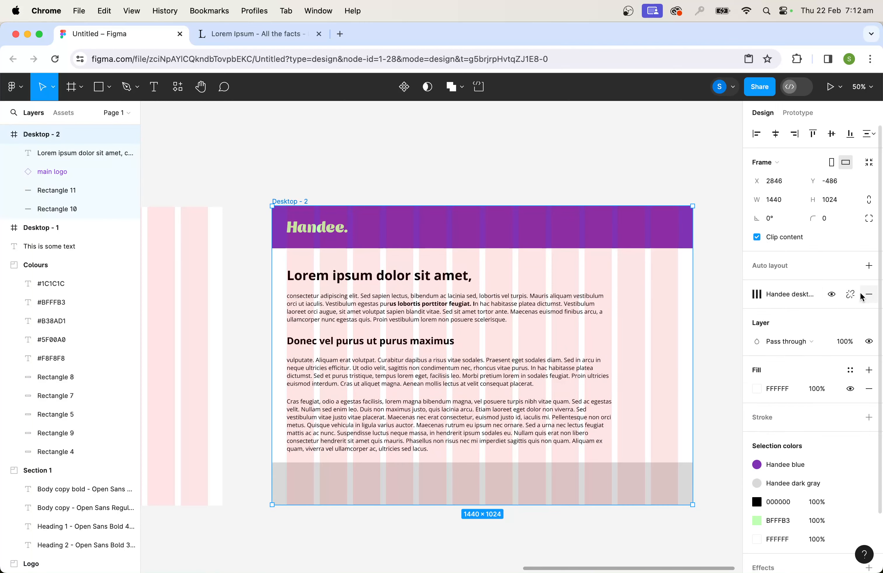
{"action": "key", "text": "ctrl+g"}
{"action": "left_click", "coordinate": [542, 183]}
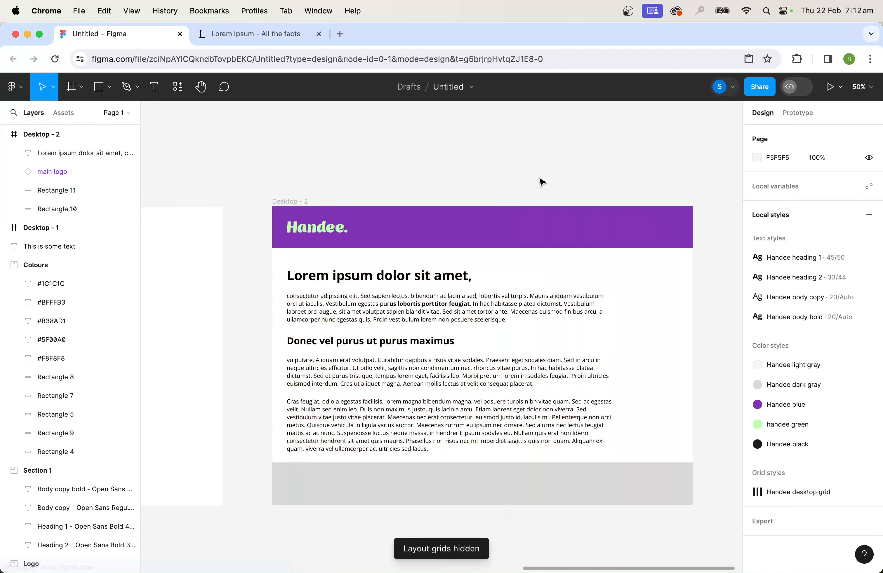
- Set the font size of the Handee body copy text style to 22
{"action": "key", "text": "shift+0"}
{"action": "scroll", "coordinate": [449, 290], "scroll_direction": "left", "scroll_amount": 2}
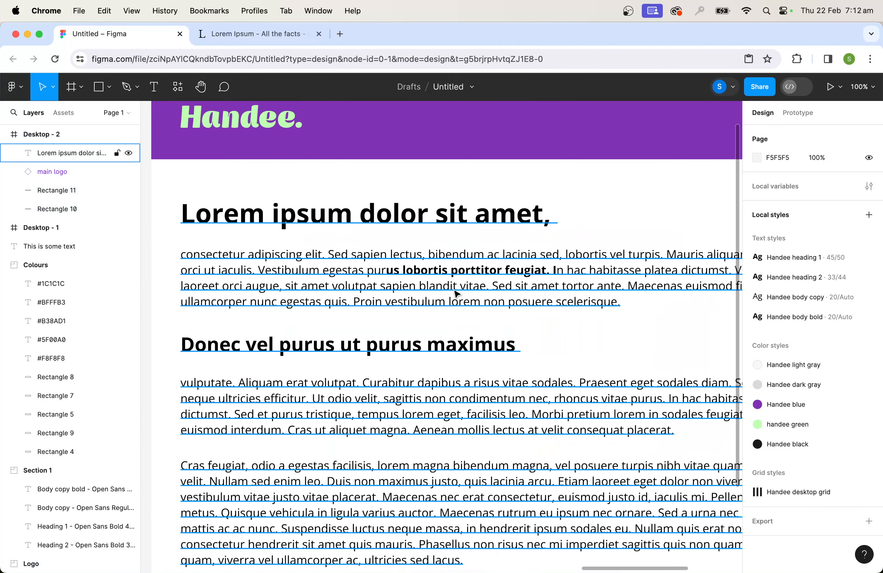
{"action": "key", "text": "minus"}
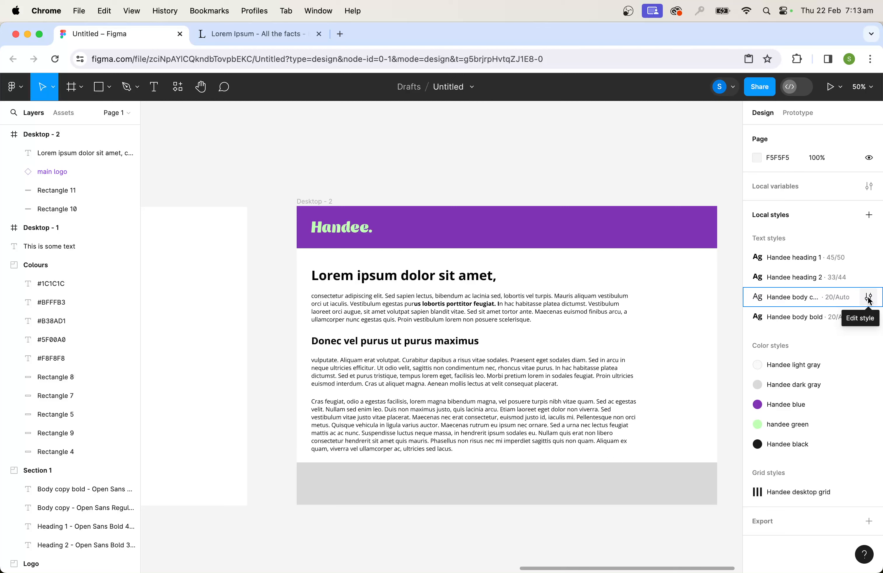
{"action": "left_click", "coordinate": [868, 298]}
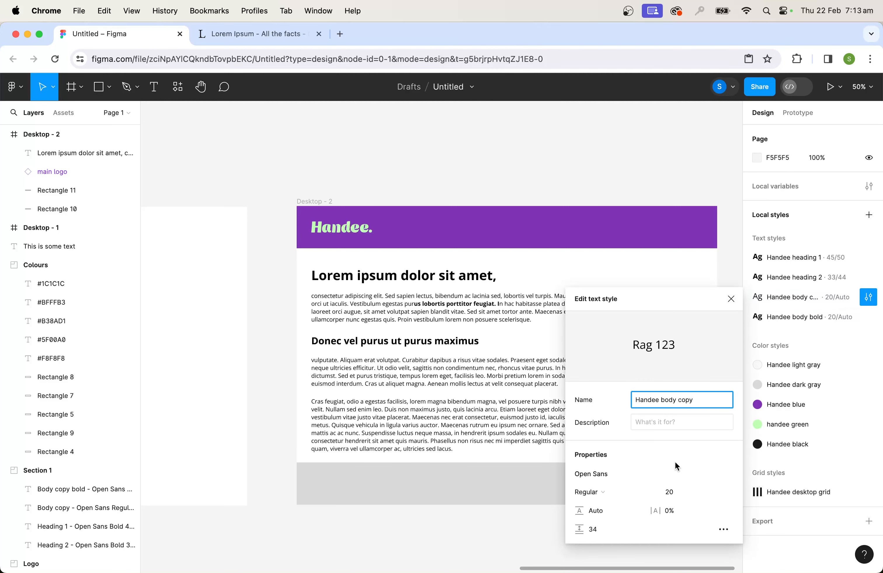
{"action": "left_click", "coordinate": [669, 492]}
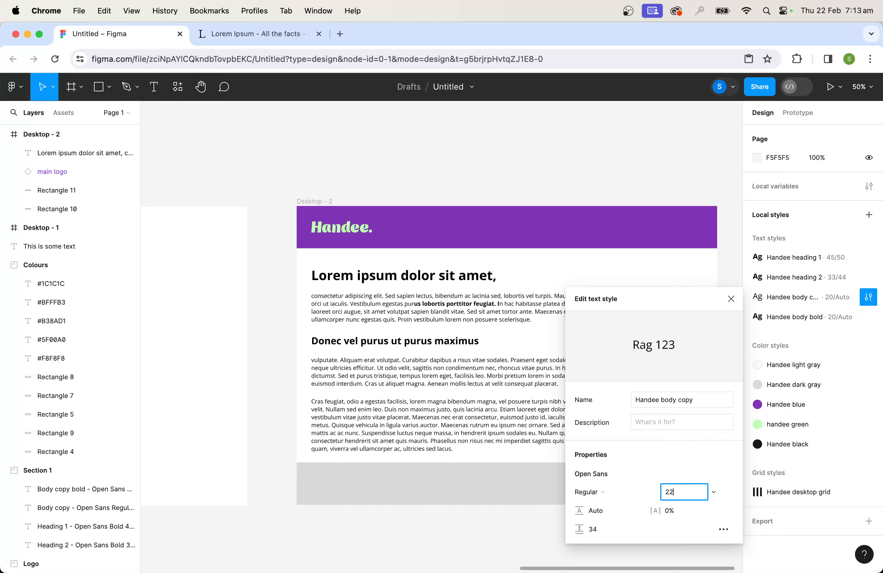
{"action": "key", "text": "Return"}
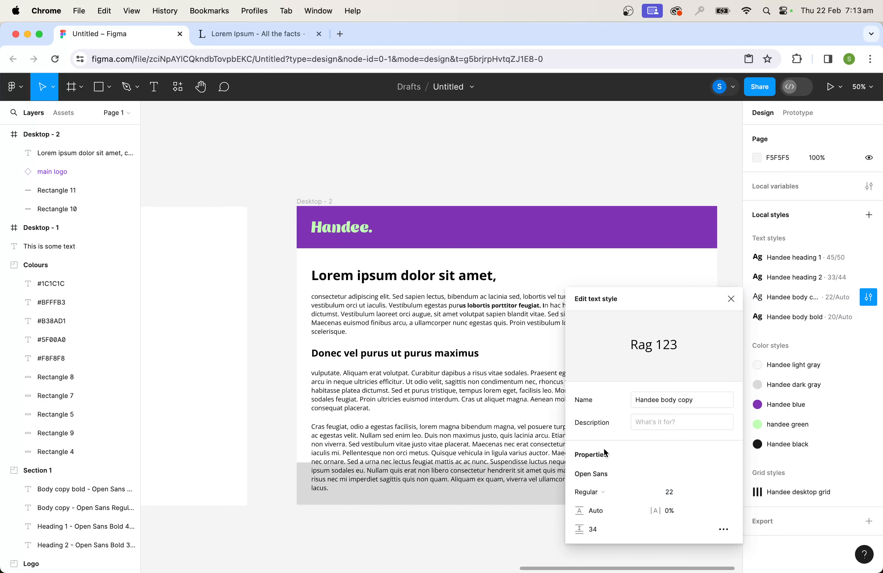
{"action": "left_click", "coordinate": [584, 173]}
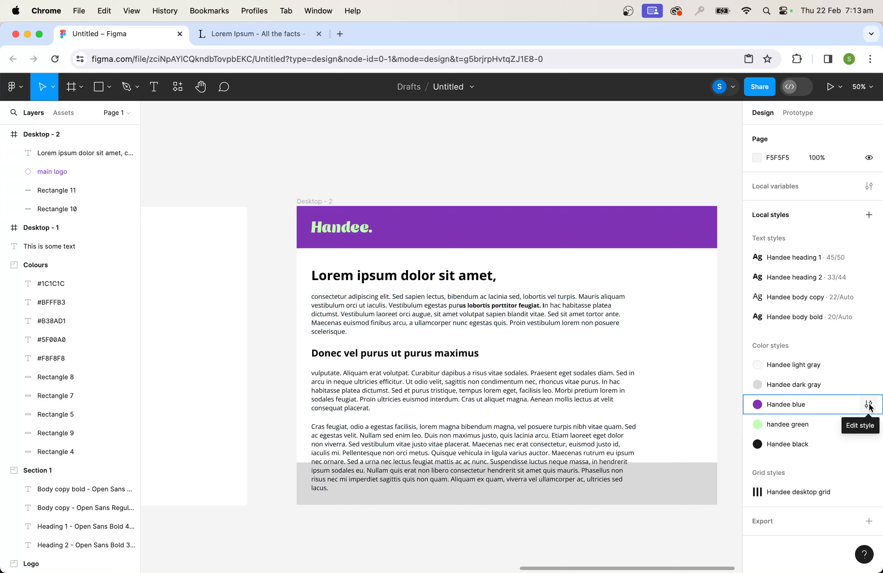
- Change the Handee blue colour style to the darker purple 5D2483
{"action": "double_click", "coordinate": [869, 406]}
{"action": "left_click", "coordinate": [870, 406]}
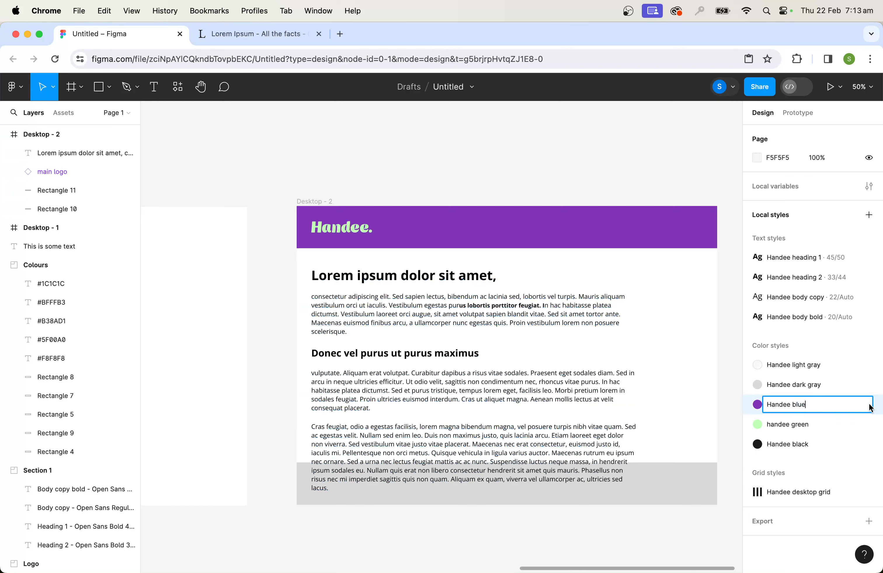
{"action": "key", "text": "Return"}
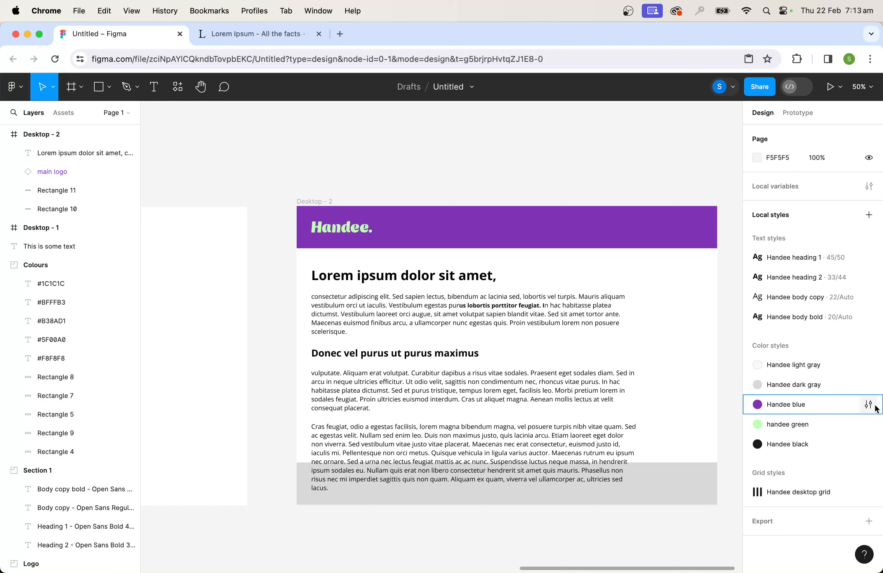
{"action": "left_click", "coordinate": [869, 407]}
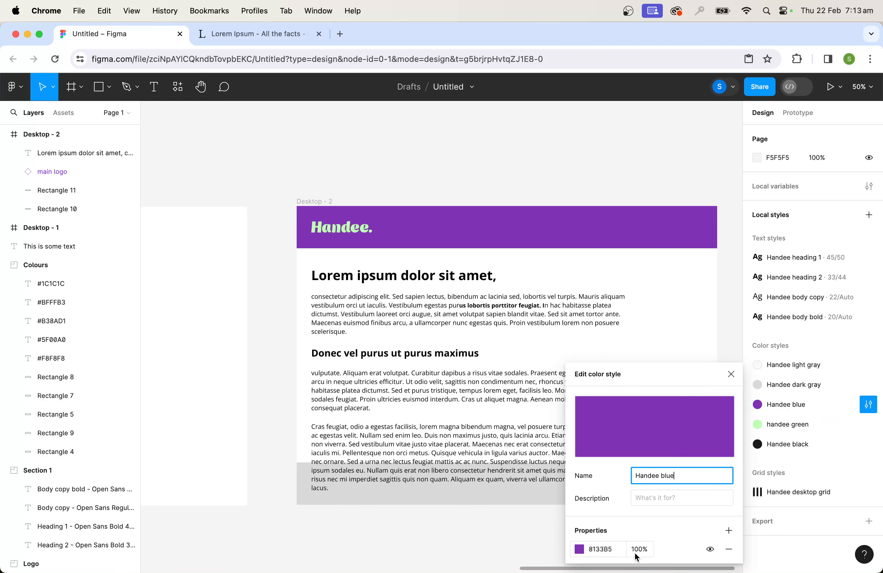
{"action": "left_click", "coordinate": [578, 550]}
{"action": "mouse_move", "coordinate": [522, 351]}
{"action": "left_mouse_down"}
{"action": "mouse_move", "coordinate": [536, 351]}
{"action": "mouse_move", "coordinate": [488, 295]}
{"action": "mouse_move", "coordinate": [527, 340]}
{"action": "left_mouse_up"}
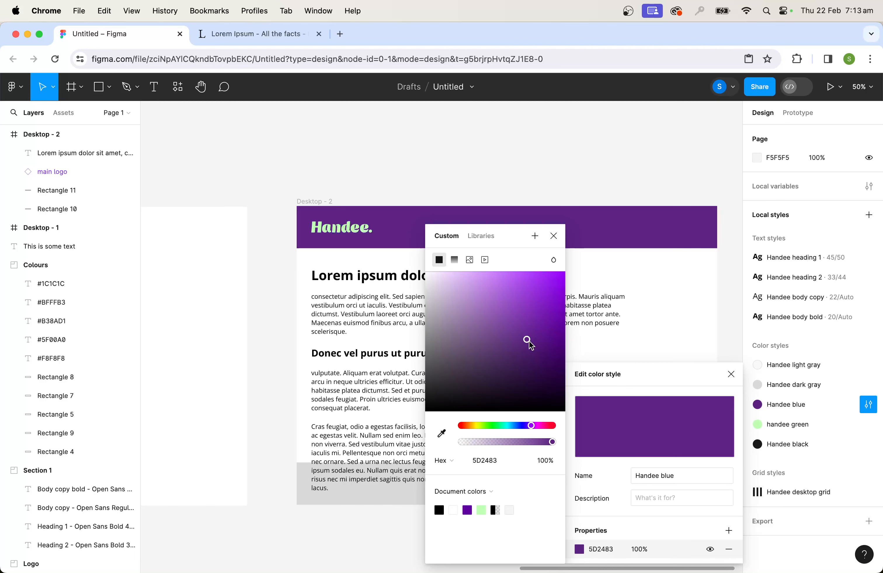
{"action": "left_click", "coordinate": [509, 164]}
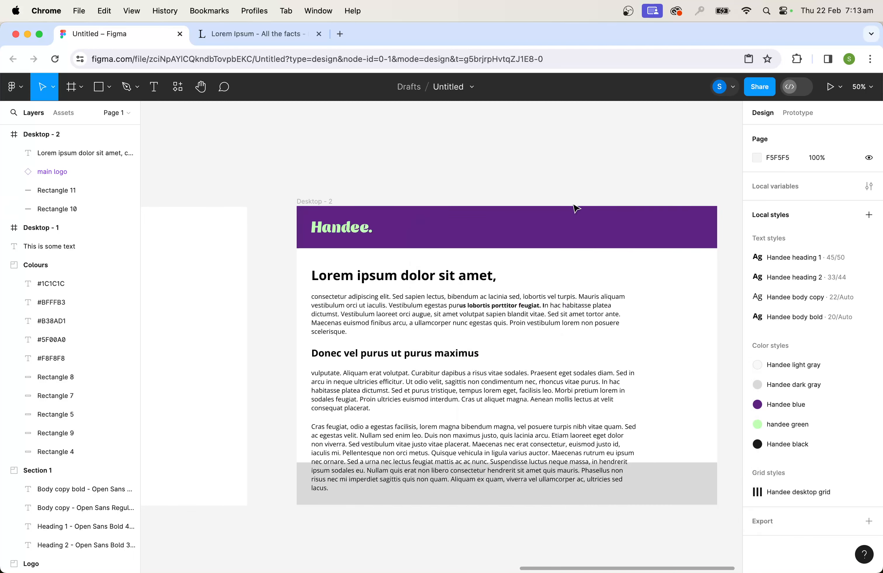